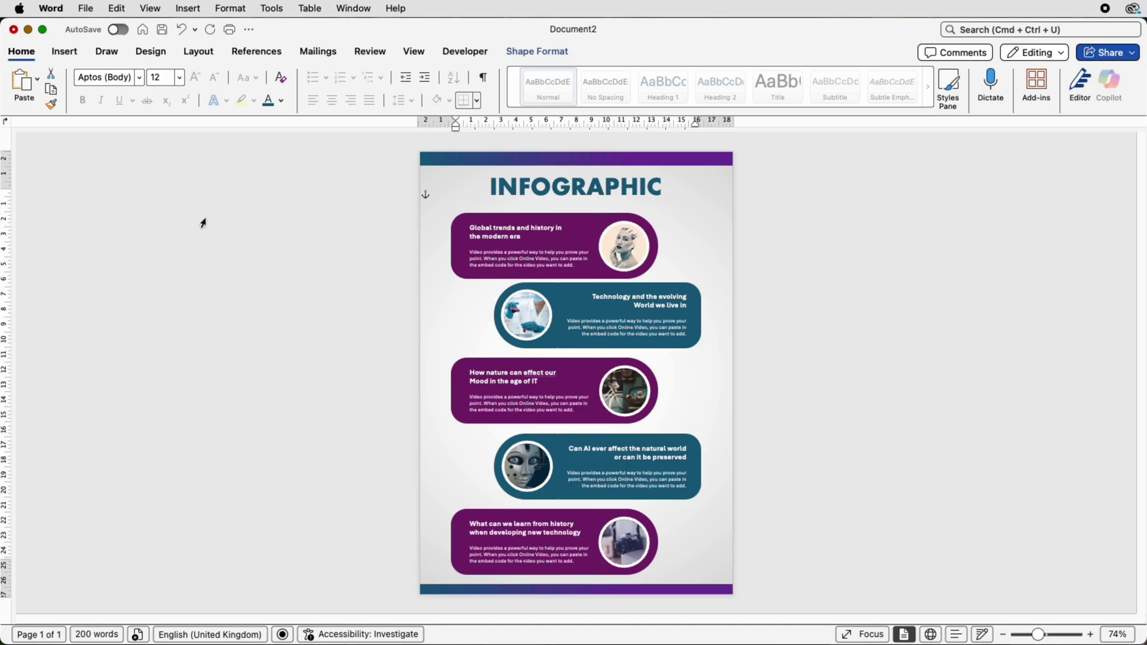
Create a new blank document (Document3) with Cmd+N.
{"action": "key", "text": "super+n"}
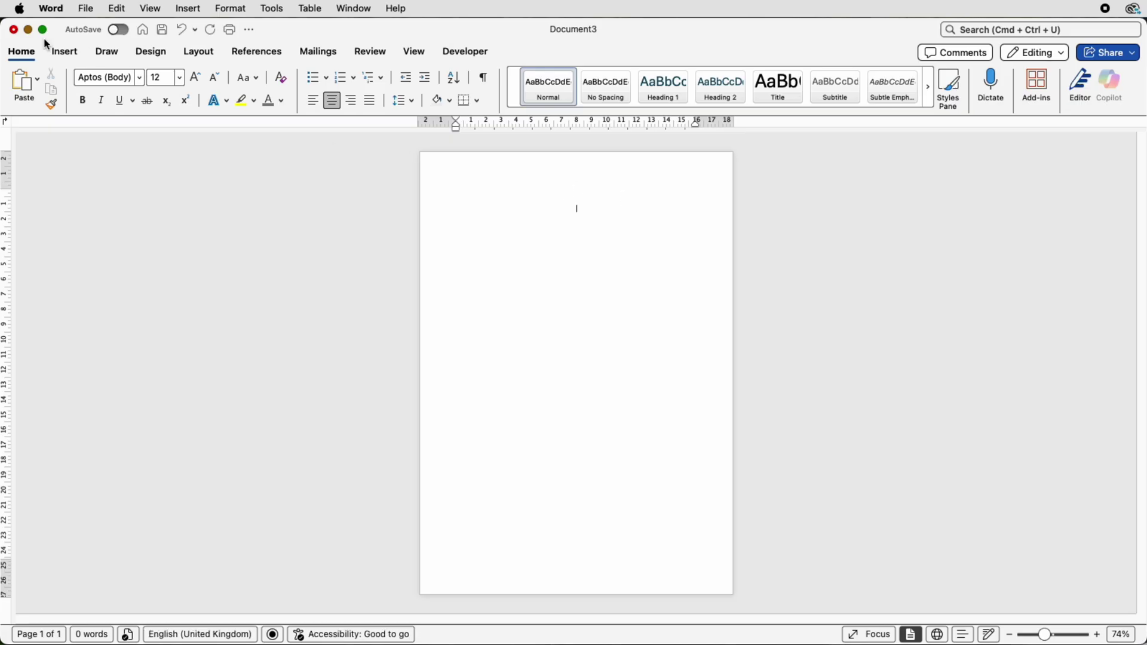
Draw a Flowchart: Delay half-round shape near the top of the page.
{"action": "left_click", "coordinate": [61, 52]}
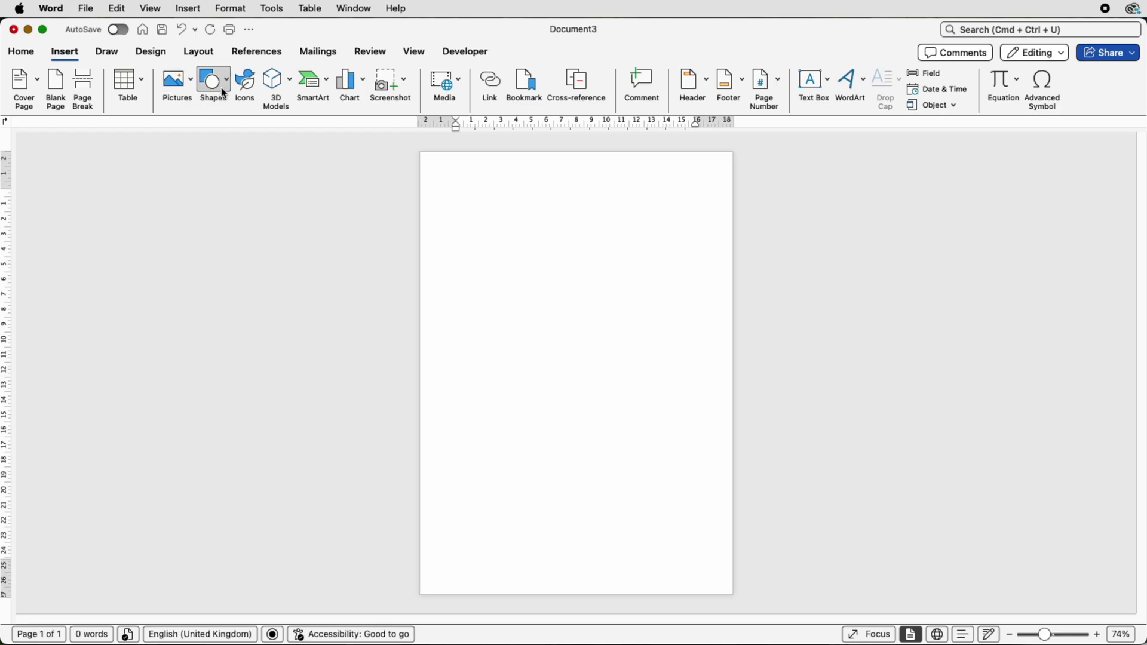
{"action": "left_click", "coordinate": [221, 87]}
{"action": "scroll", "coordinate": [337, 261], "scroll_direction": "down", "scroll_amount": 8}
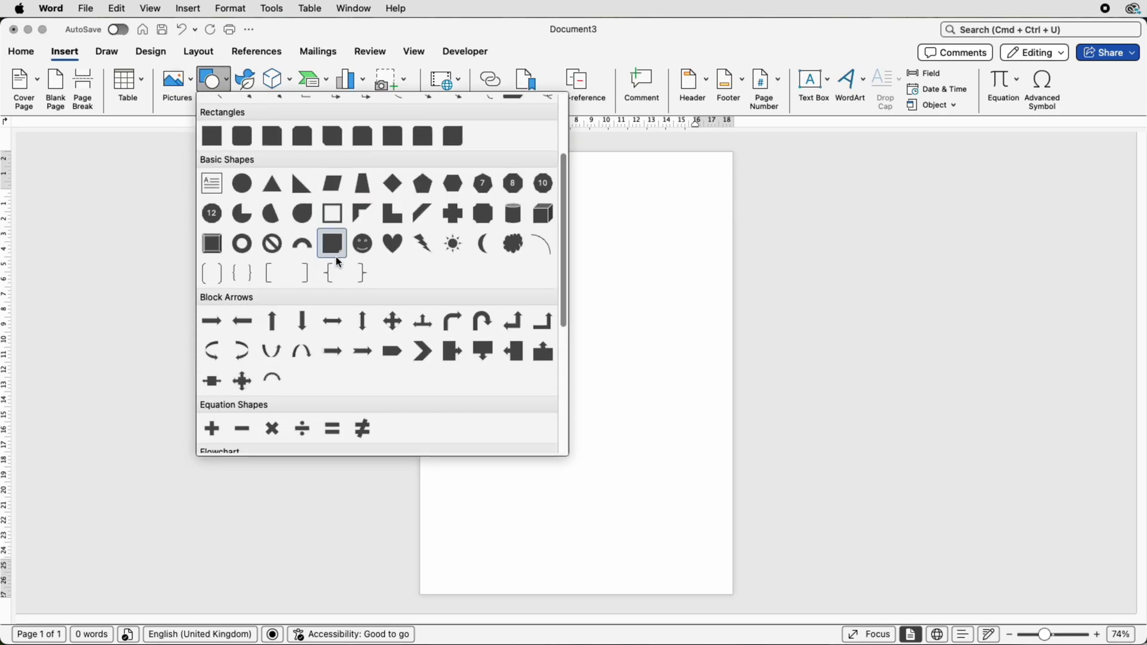
{"action": "scroll", "coordinate": [337, 262], "scroll_direction": "down", "scroll_amount": 3}
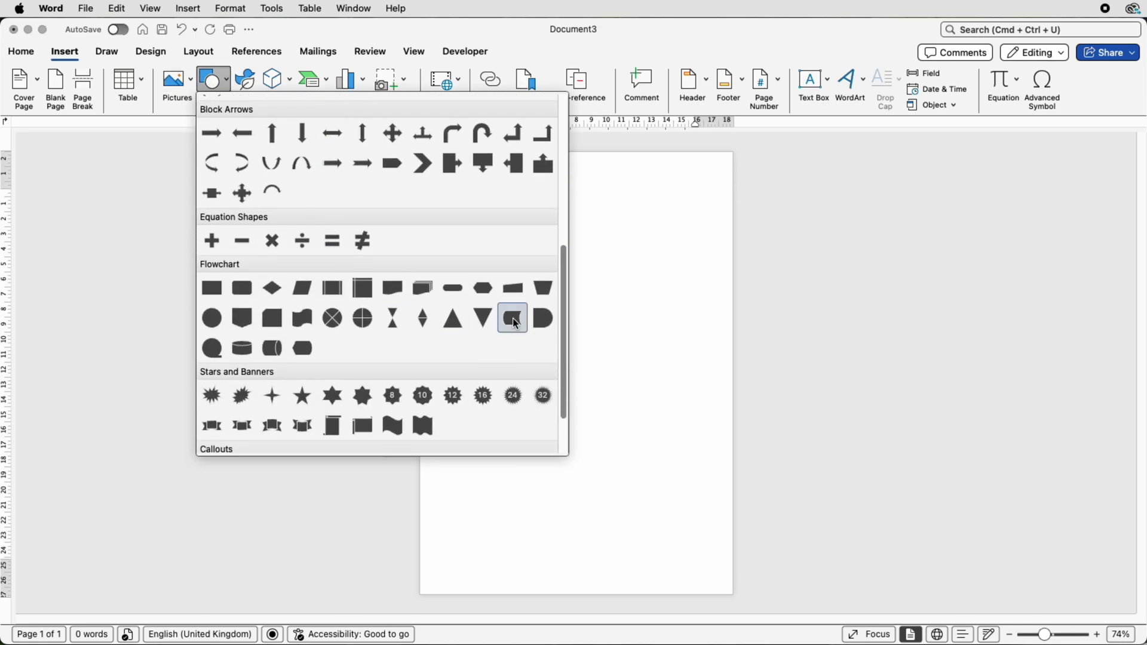
{"action": "left_click", "coordinate": [551, 325]}
{"action": "mouse_move", "coordinate": [549, 231]}
{"action": "left_mouse_down"}
{"action": "mouse_move", "coordinate": [590, 266]}
{"action": "mouse_move", "coordinate": [569, 226]}
{"action": "left_mouse_up"}
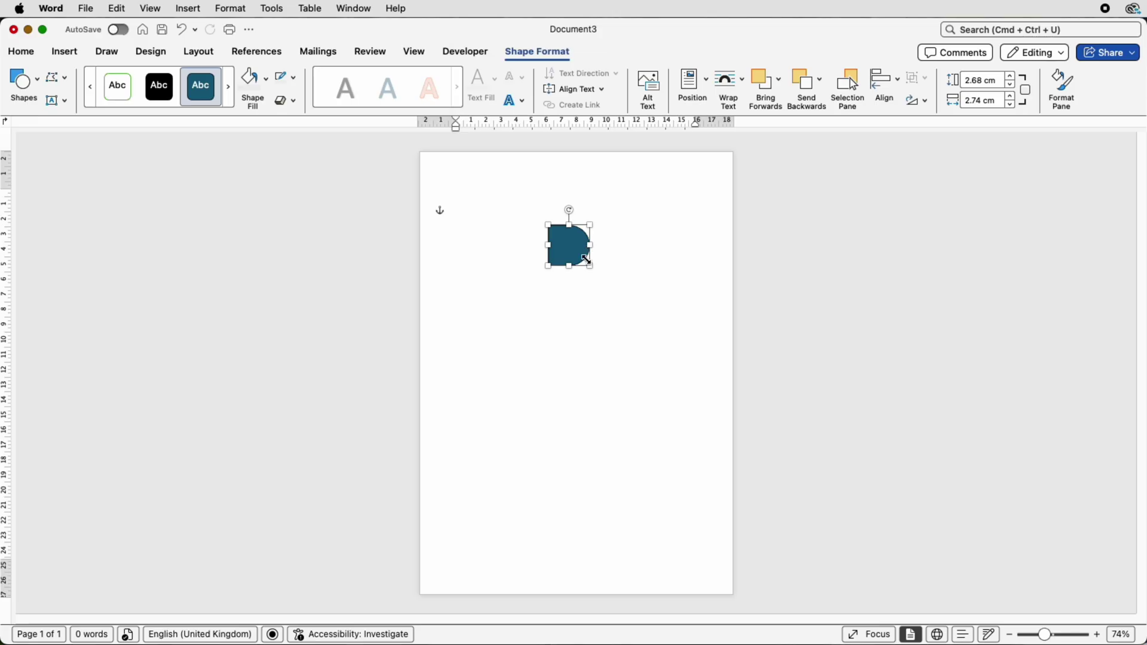
{"action": "scroll", "coordinate": [569, 226], "scroll_direction": "up", "scroll_amount": 5}
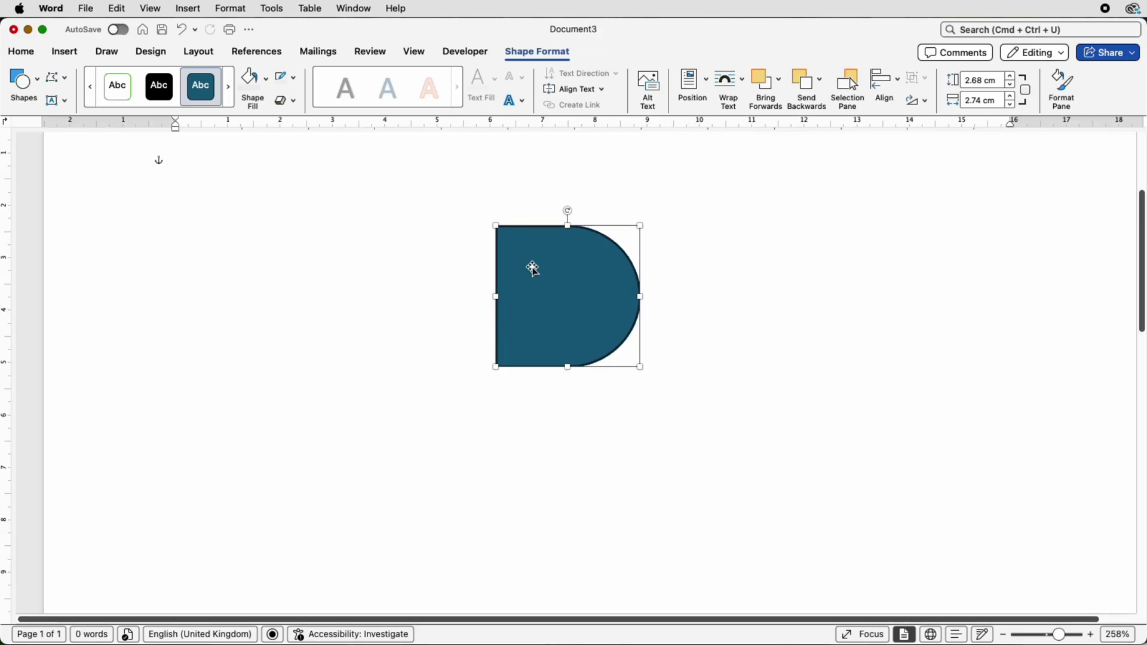
Set the half-round shape's height to 4 cm and widen it to 3.55 cm.
{"action": "triple_click", "coordinate": [980, 81]}
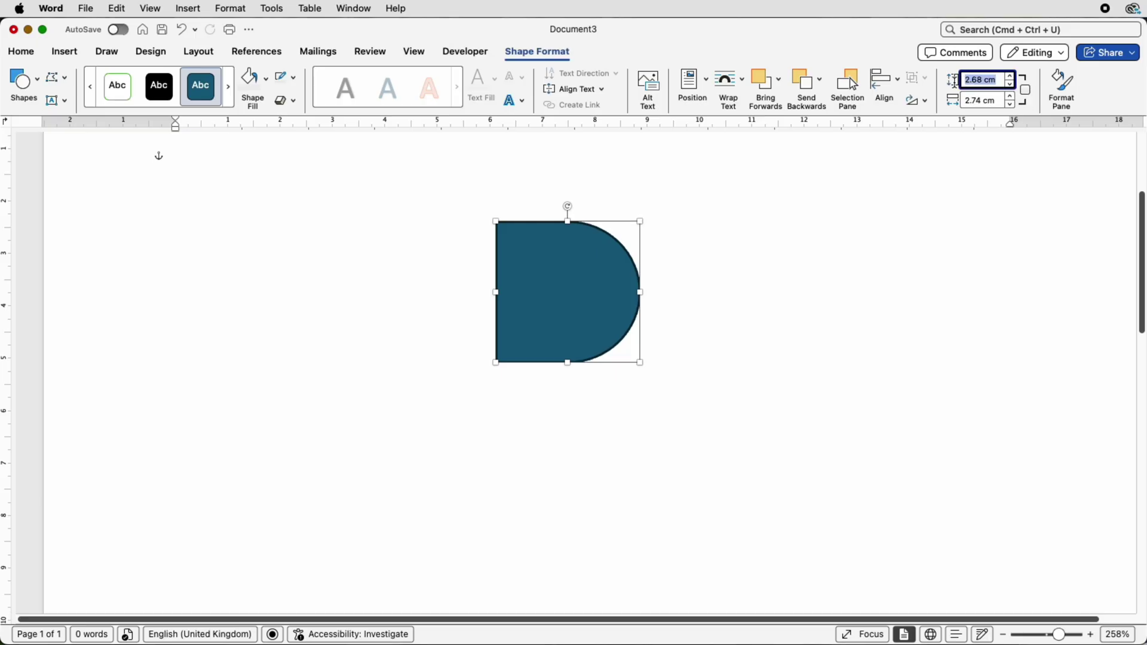
{"action": "type", "text": "4"}
{"action": "key", "text": "Return"}
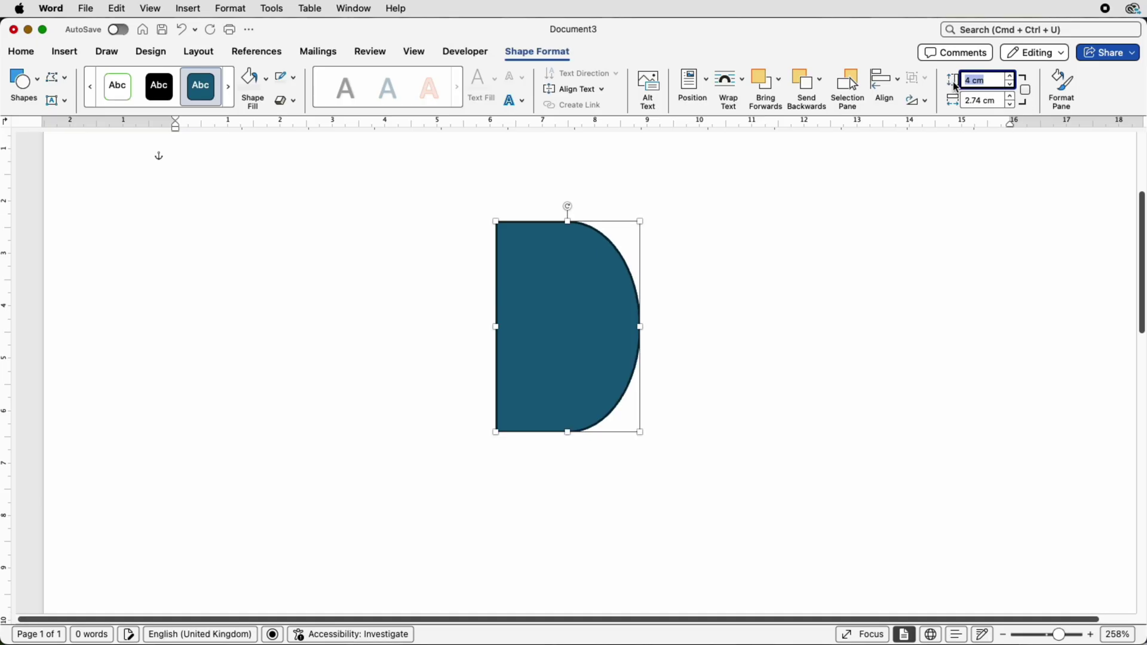
{"action": "left_click_drag", "start_coordinate": [640, 323], "coordinate": [684, 324]}
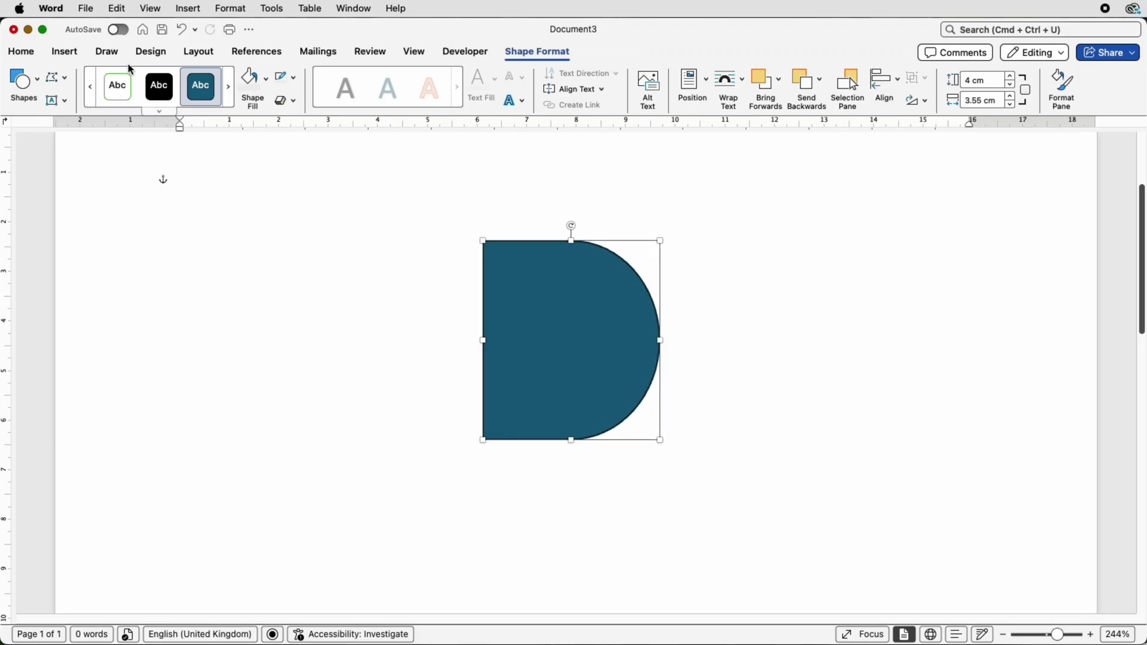
{"action": "left_click", "coordinate": [58, 57]}
{"action": "key", "text": "Escape"}
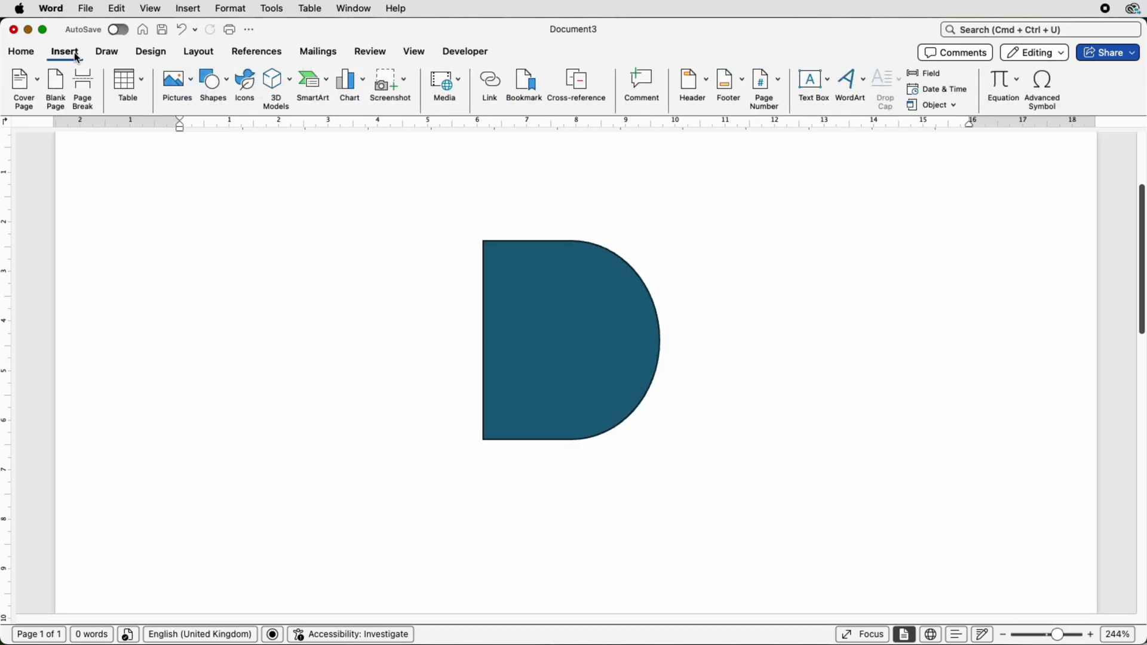
Draw a 4 cm tall rounded rectangle left of the half-round, widened to meet it.
{"action": "left_click", "coordinate": [221, 84]}
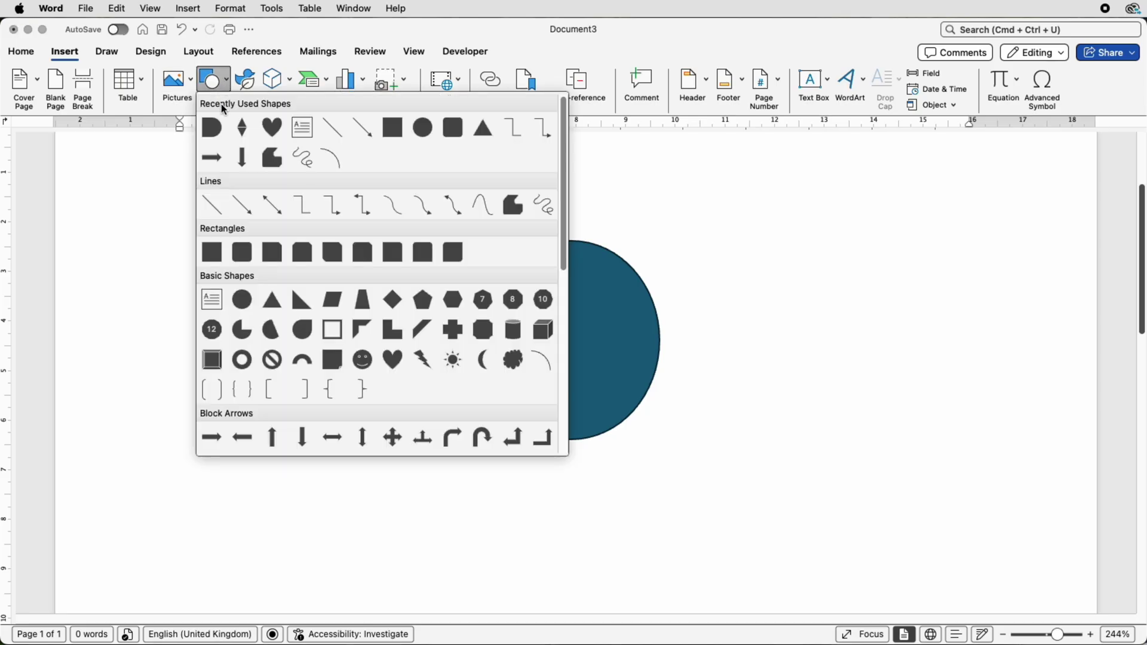
{"action": "left_click", "coordinate": [243, 253]}
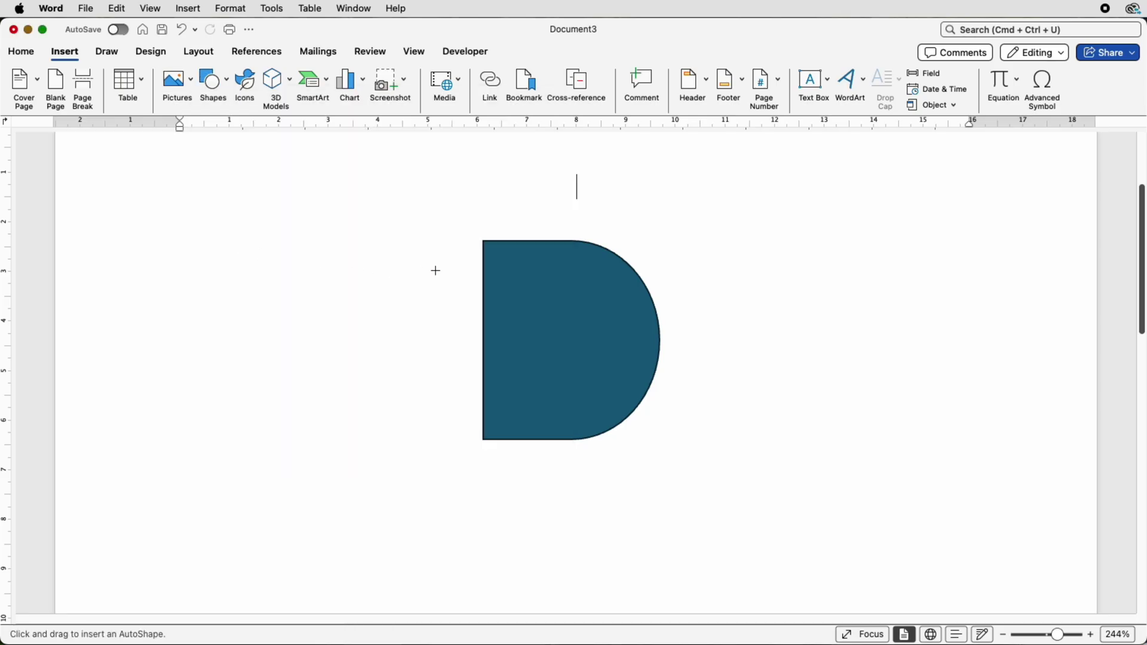
{"action": "left_click_drag", "start_coordinate": [476, 243], "coordinate": [89, 428]}
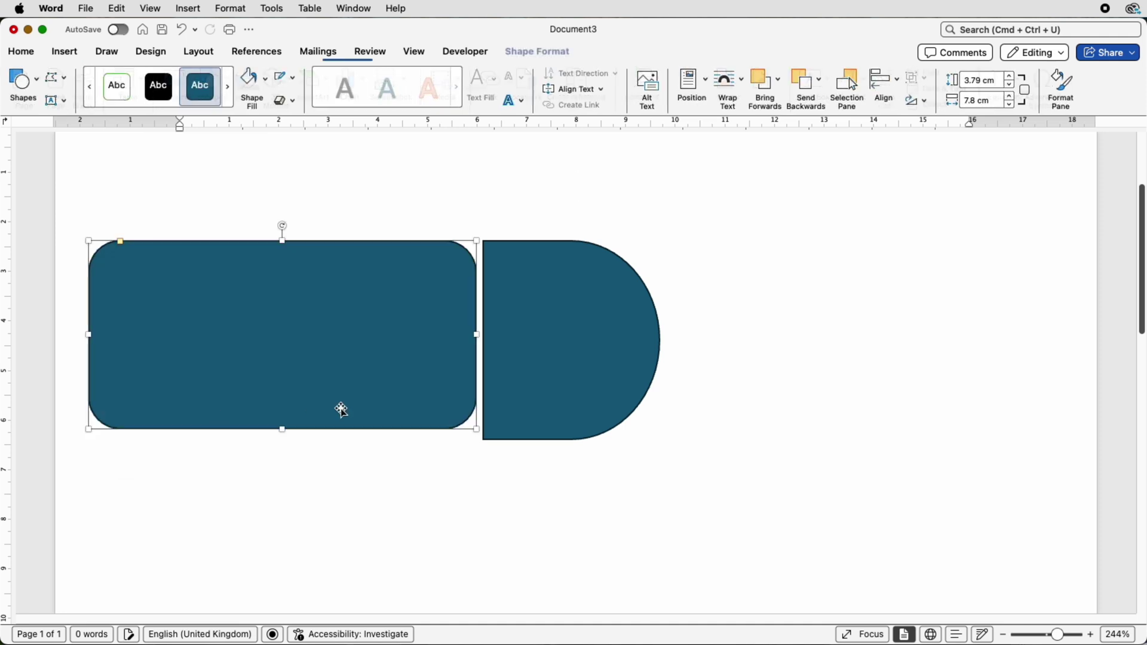
{"action": "left_click_drag", "start_coordinate": [422, 368], "coordinate": [482, 372]}
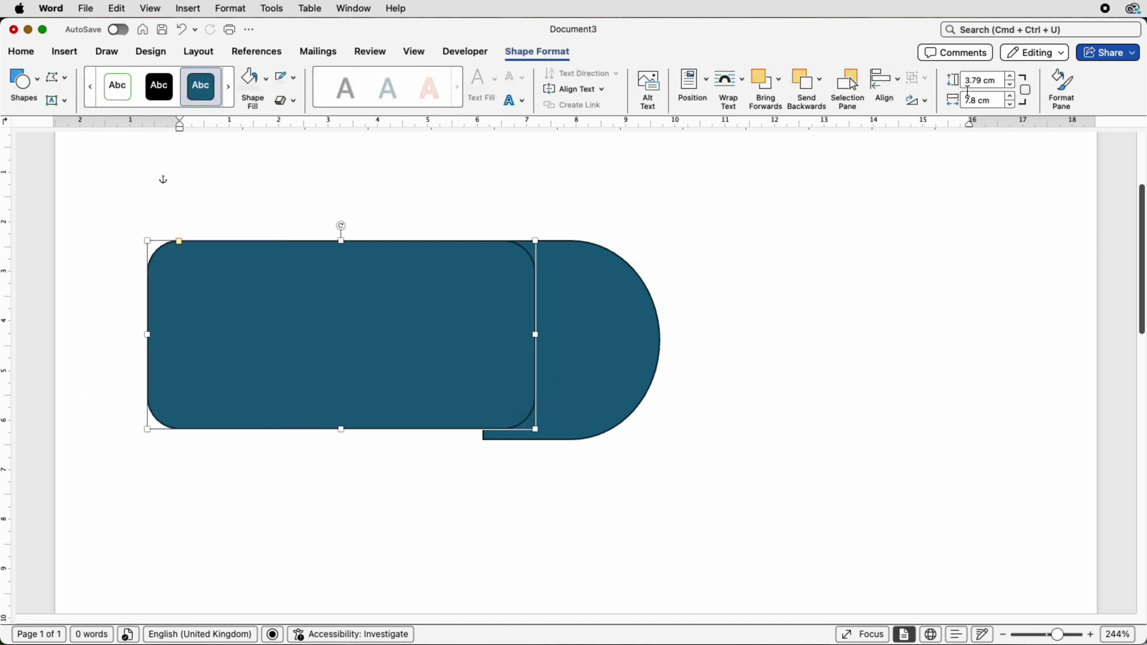
{"action": "left_click", "coordinate": [1002, 81]}
{"action": "type", "text": "4"}
{"action": "key", "text": "Return"}
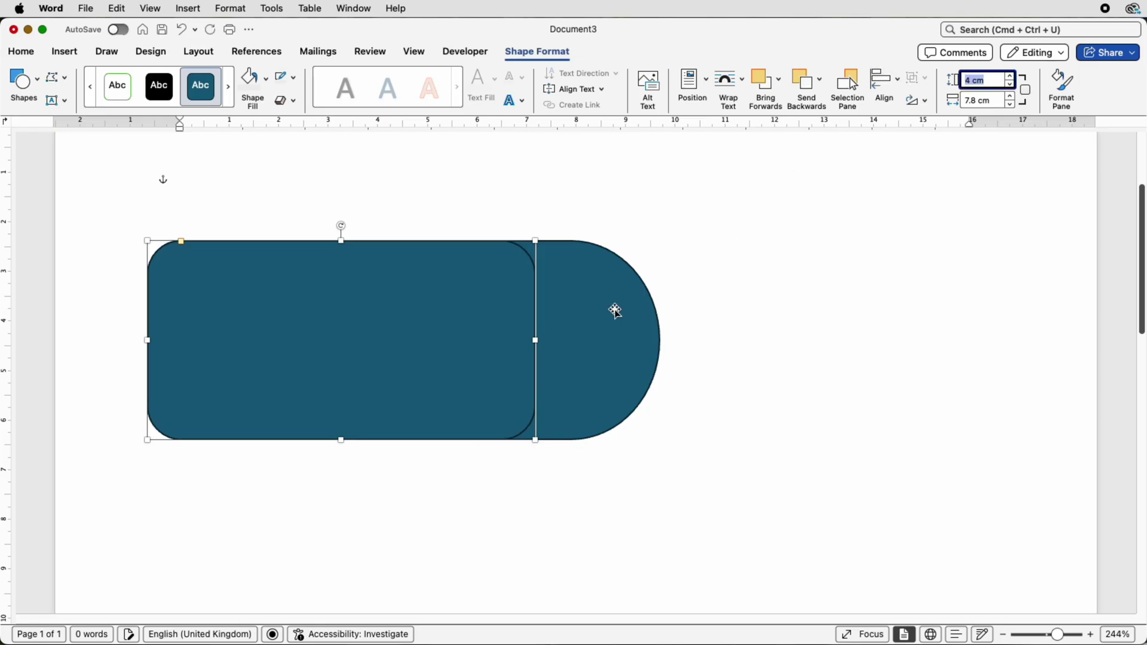
Remove the outline from both the rounded rectangle and the half-round shape.
{"action": "left_click", "coordinate": [293, 79]}
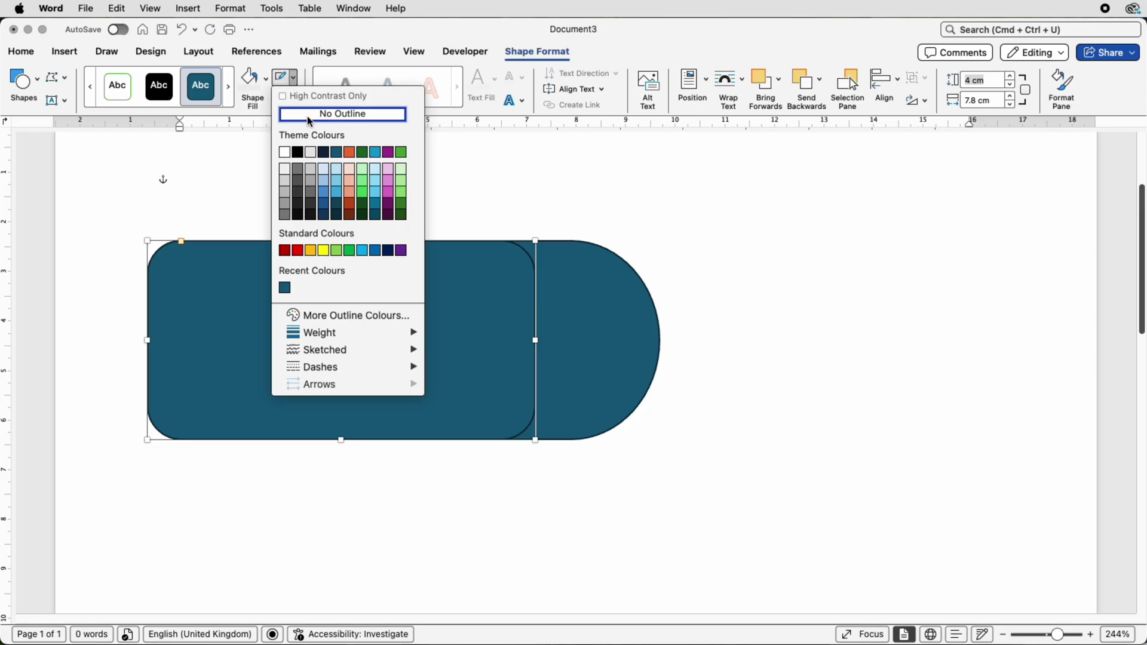
{"action": "left_click", "coordinate": [307, 116]}
{"action": "left_click", "coordinate": [605, 311]}
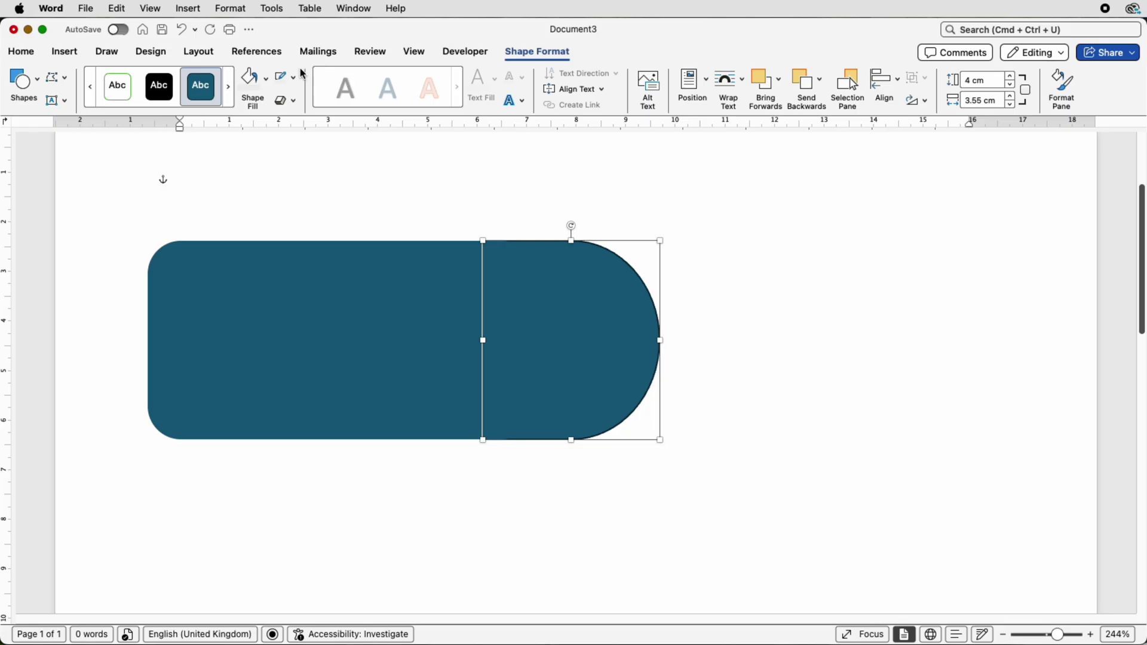
{"action": "left_click", "coordinate": [293, 77]}
{"action": "left_click", "coordinate": [297, 113]}
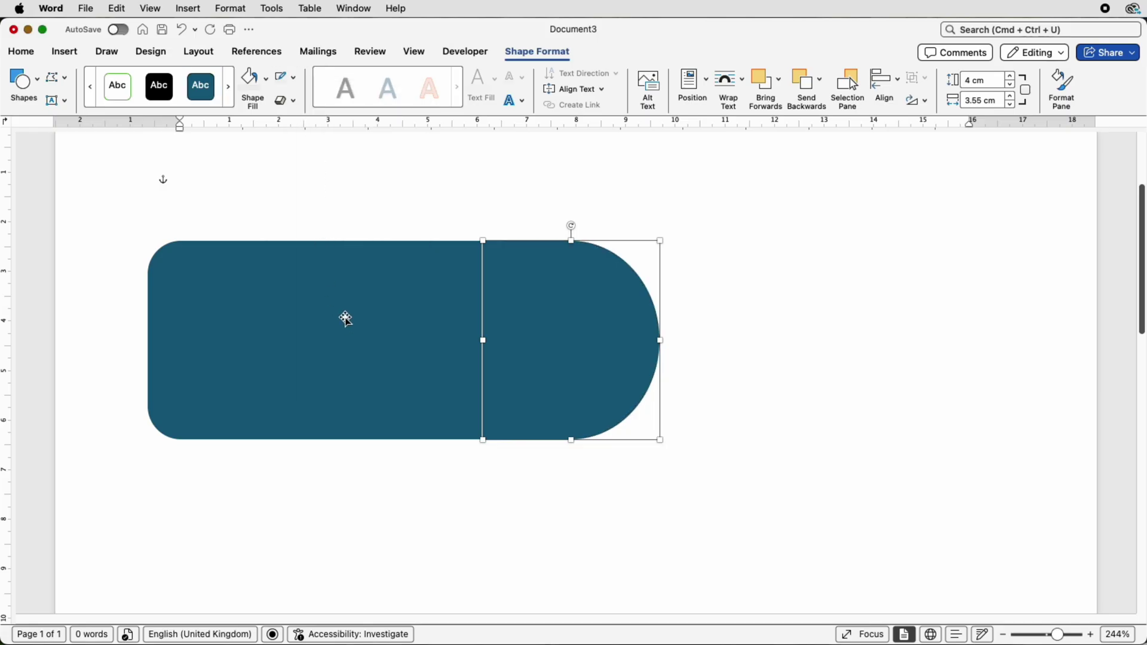
{"action": "left_click", "coordinate": [267, 81]}
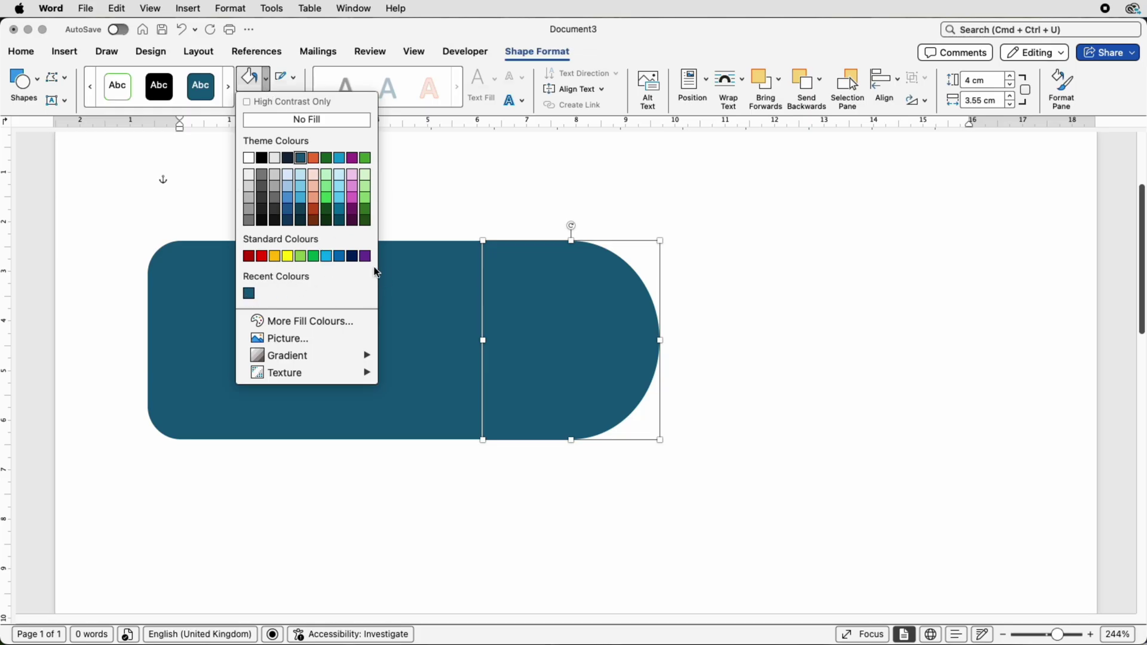
Fill both shapes plum and stretch the rectangle to meet the half-round.
{"action": "left_click", "coordinate": [353, 212]}
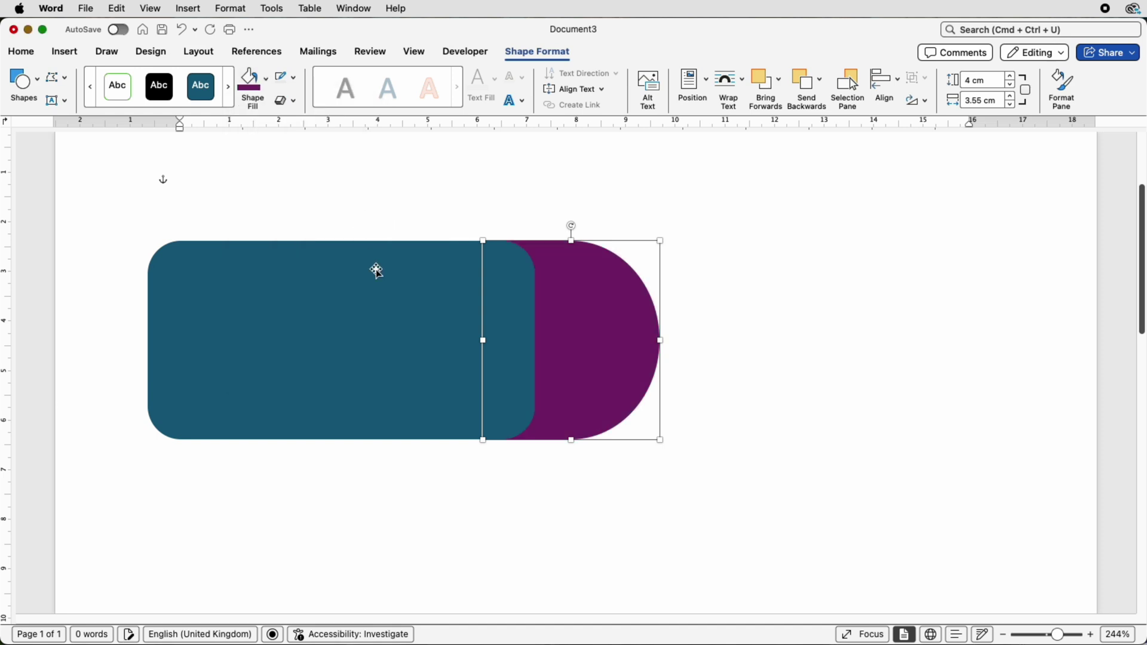
{"action": "left_click", "coordinate": [389, 311]}
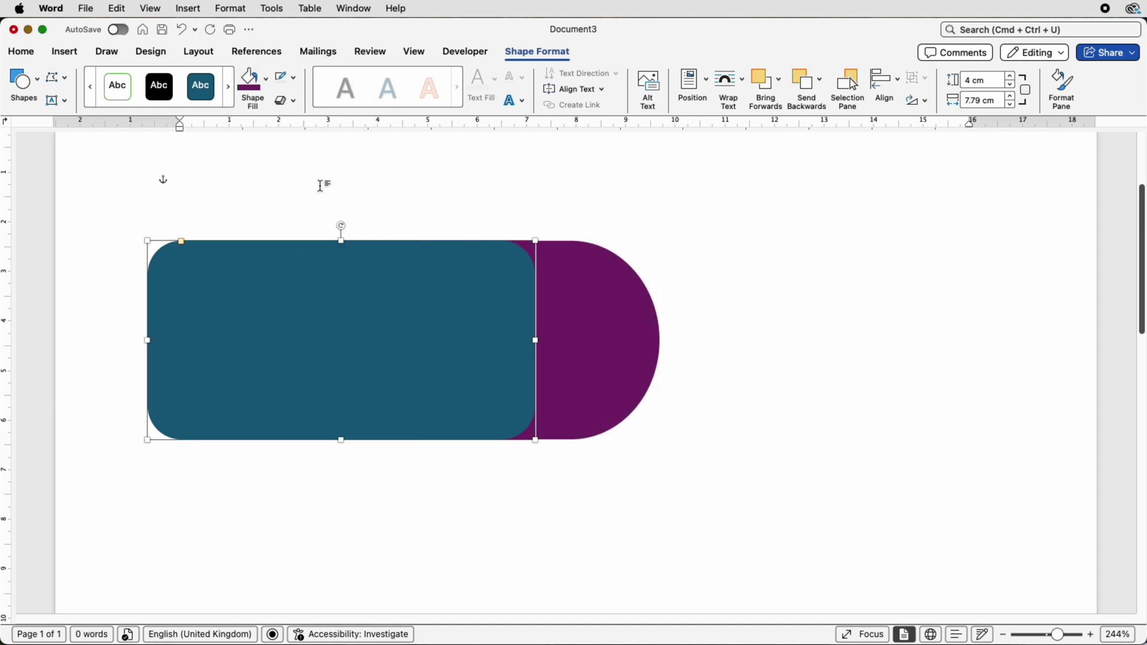
{"action": "left_click", "coordinate": [254, 87]}
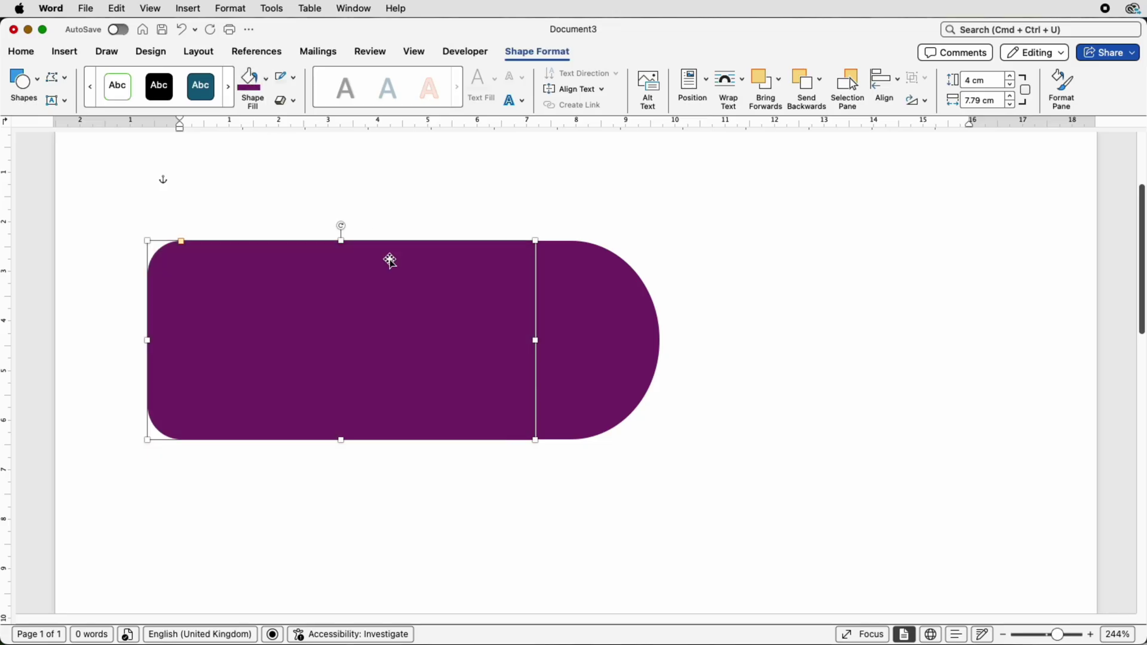
{"action": "left_click_drag", "start_coordinate": [591, 340], "coordinate": [650, 341]}
{"action": "left_click", "coordinate": [476, 341]}
{"action": "left_click_drag", "start_coordinate": [536, 340], "coordinate": [703, 343]}
Group the two shapes into one 12.67 cm-wide banner and nudge it higher.
{"action": "left_click", "coordinate": [703, 343]}
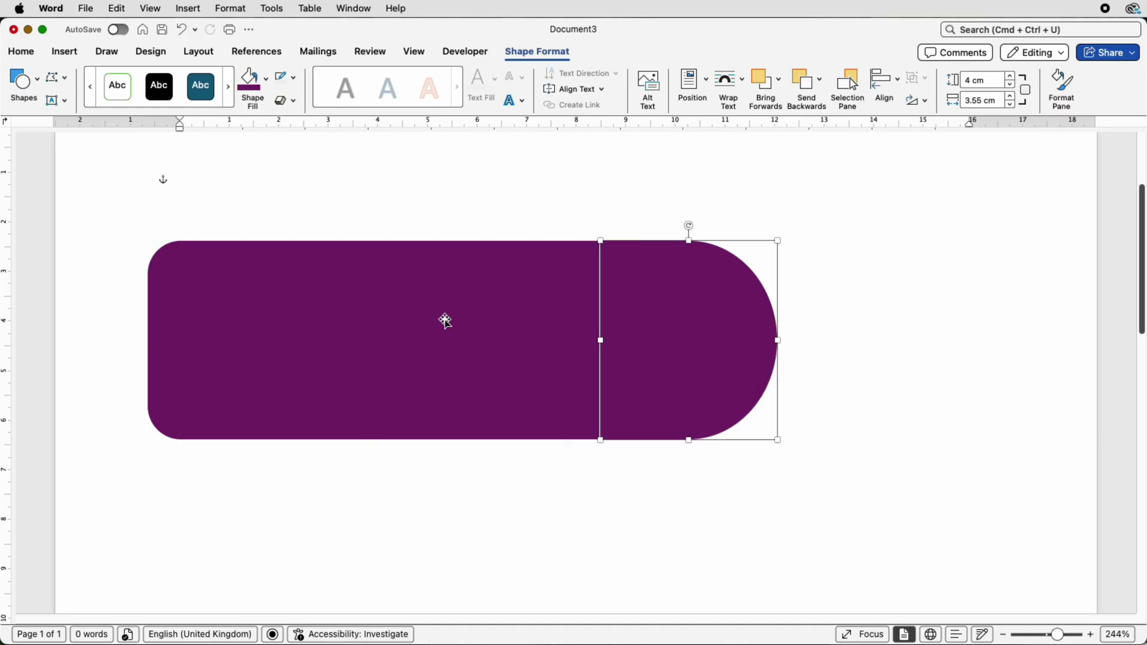
{"action": "left_click", "coordinate": [445, 321], "text": "shift"}
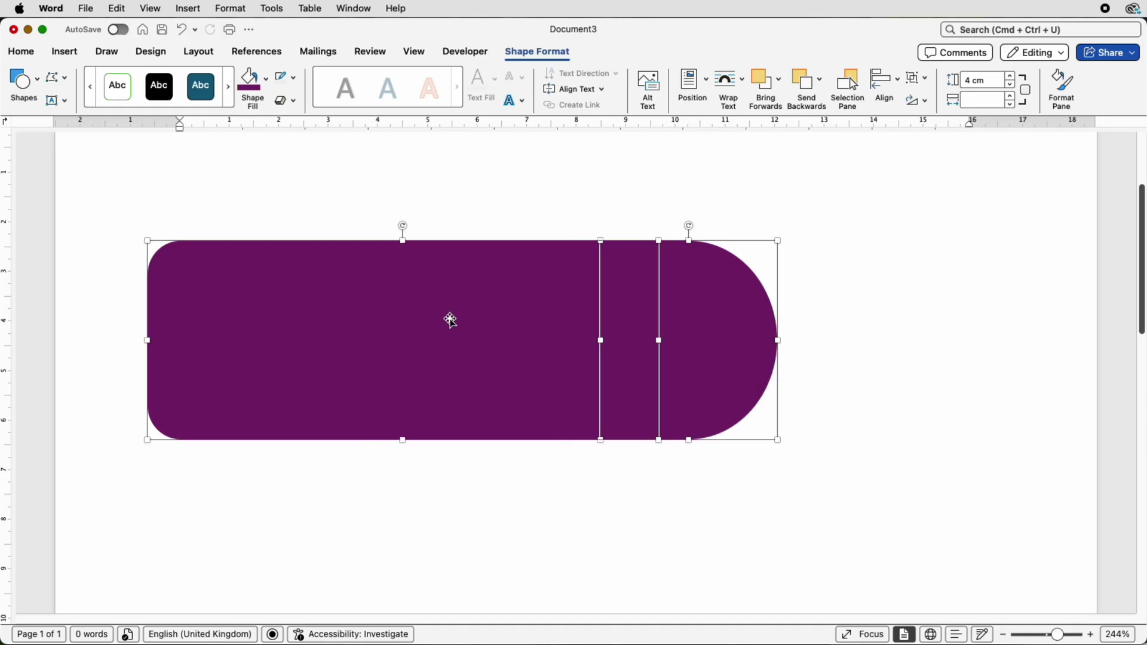
{"action": "left_click", "coordinate": [929, 78]}
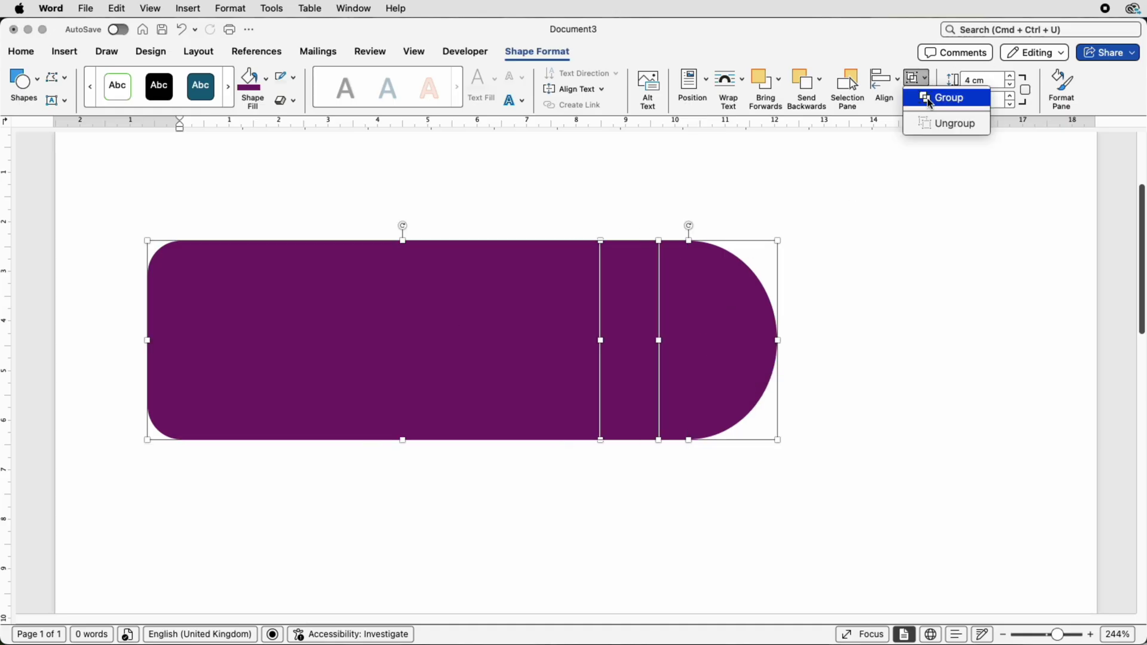
{"action": "left_click", "coordinate": [938, 98]}
{"action": "left_click_drag", "start_coordinate": [557, 397], "coordinate": [544, 371]}
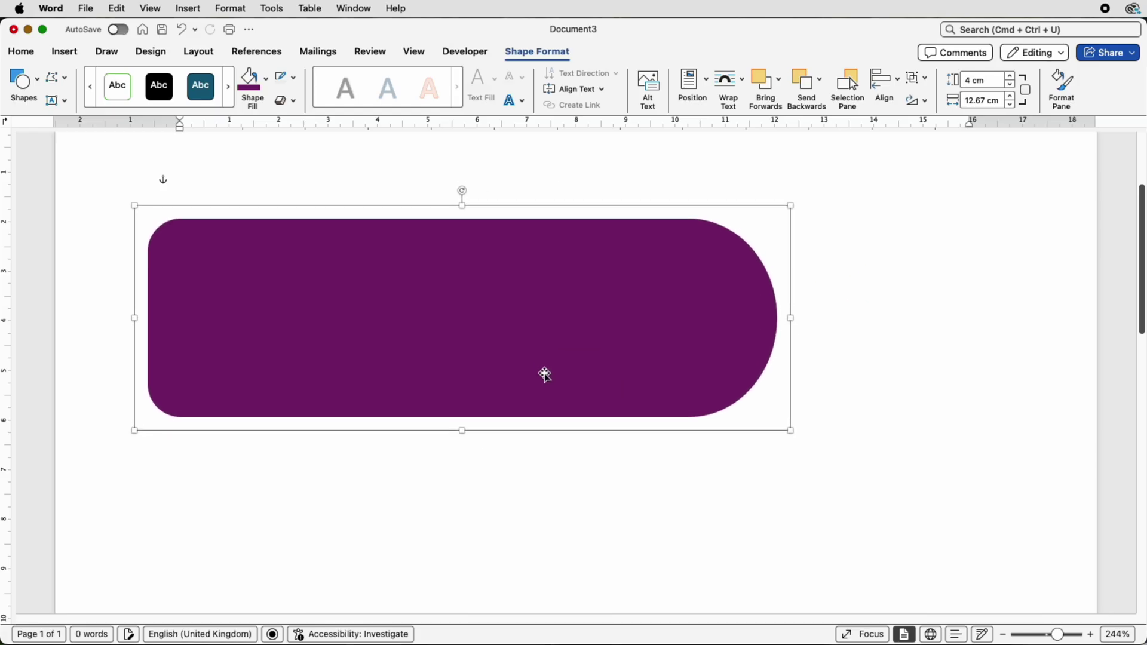
{"action": "left_click", "coordinate": [545, 482]}
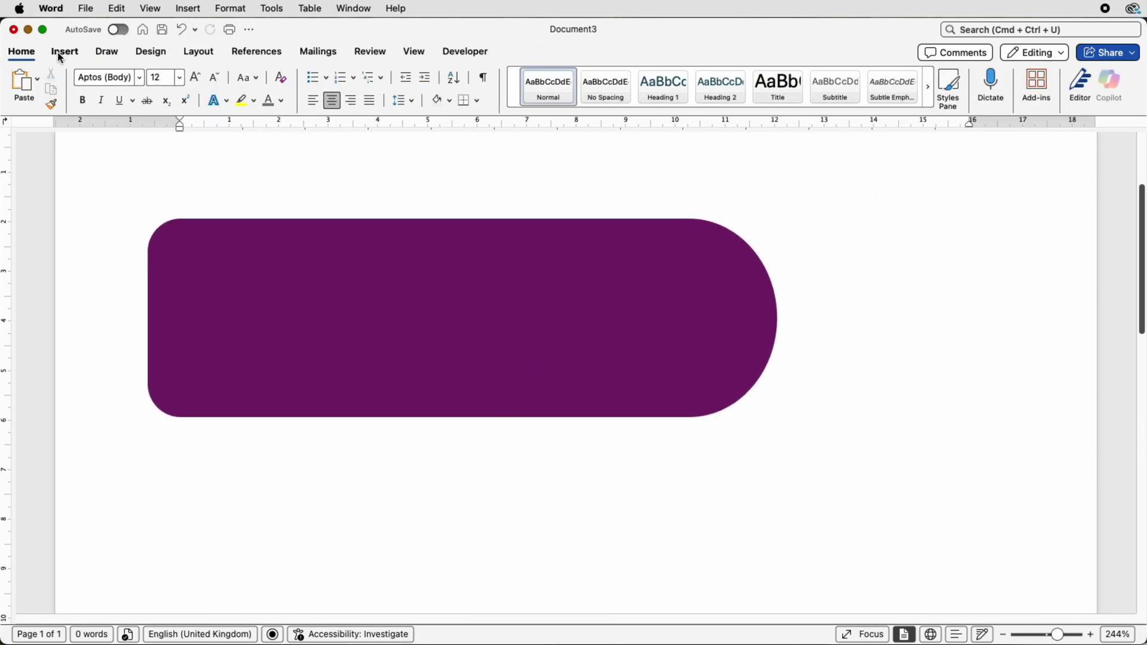
Draw a text box over the banner and paste the 'Global trends and history in the modern era' heading and paragraph.
{"action": "left_click", "coordinate": [62, 52]}
{"action": "left_click", "coordinate": [827, 84]}
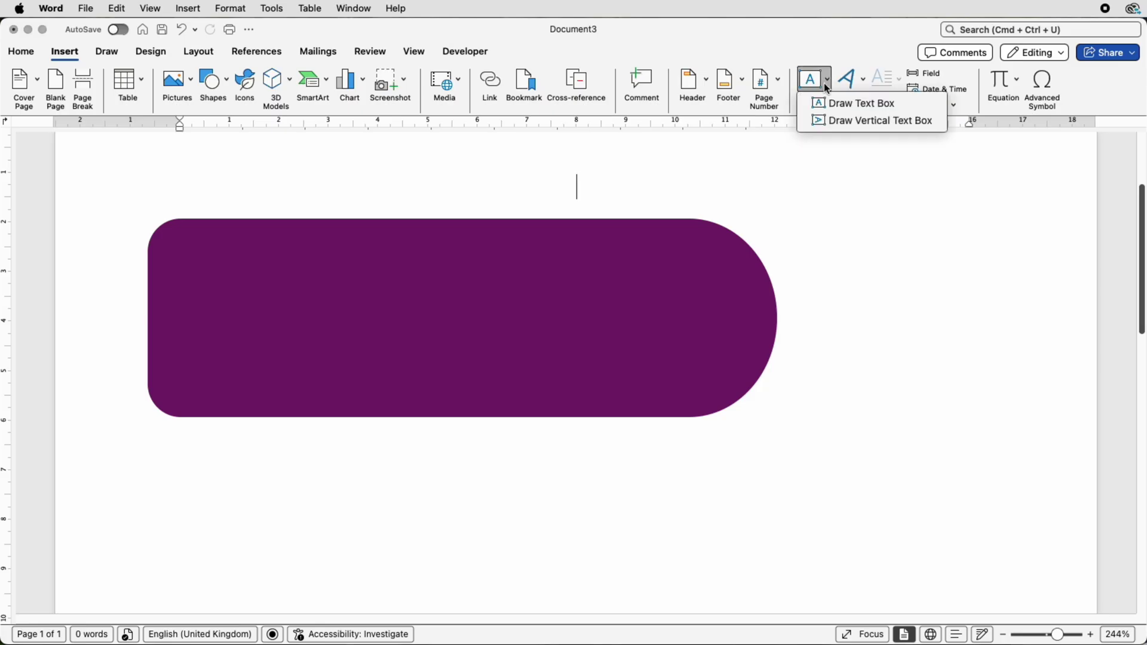
{"action": "left_click", "coordinate": [836, 105]}
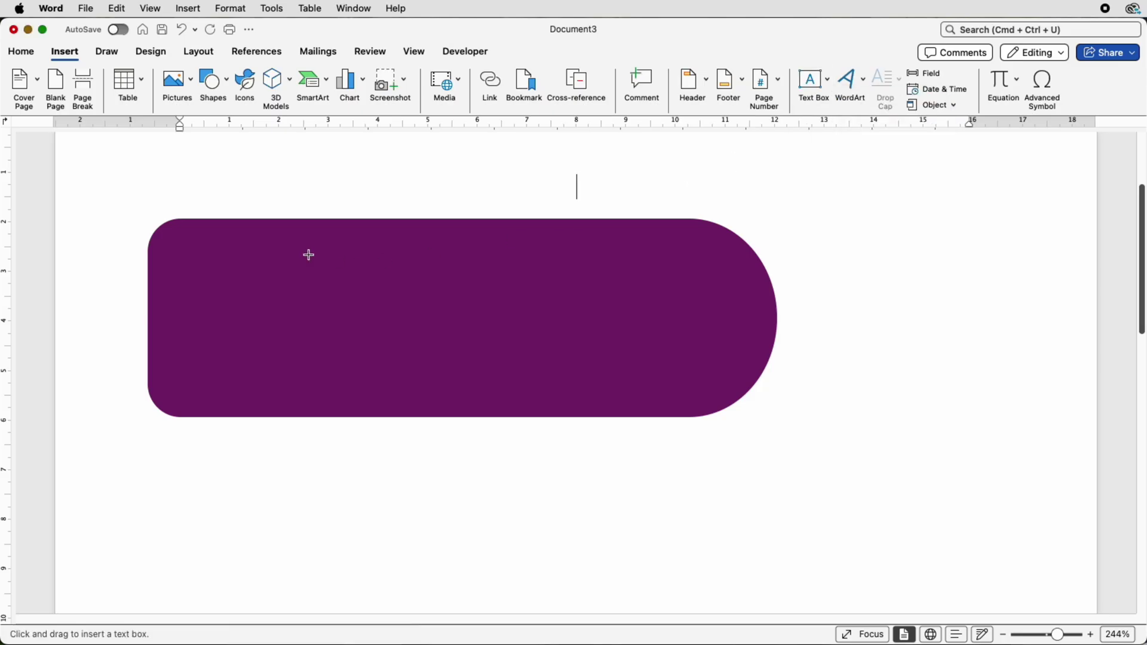
{"action": "mouse_move", "coordinate": [172, 251]}
{"action": "left_mouse_down"}
{"action": "mouse_move", "coordinate": [313, 377]}
{"action": "mouse_move", "coordinate": [650, 402]}
{"action": "left_mouse_up"}
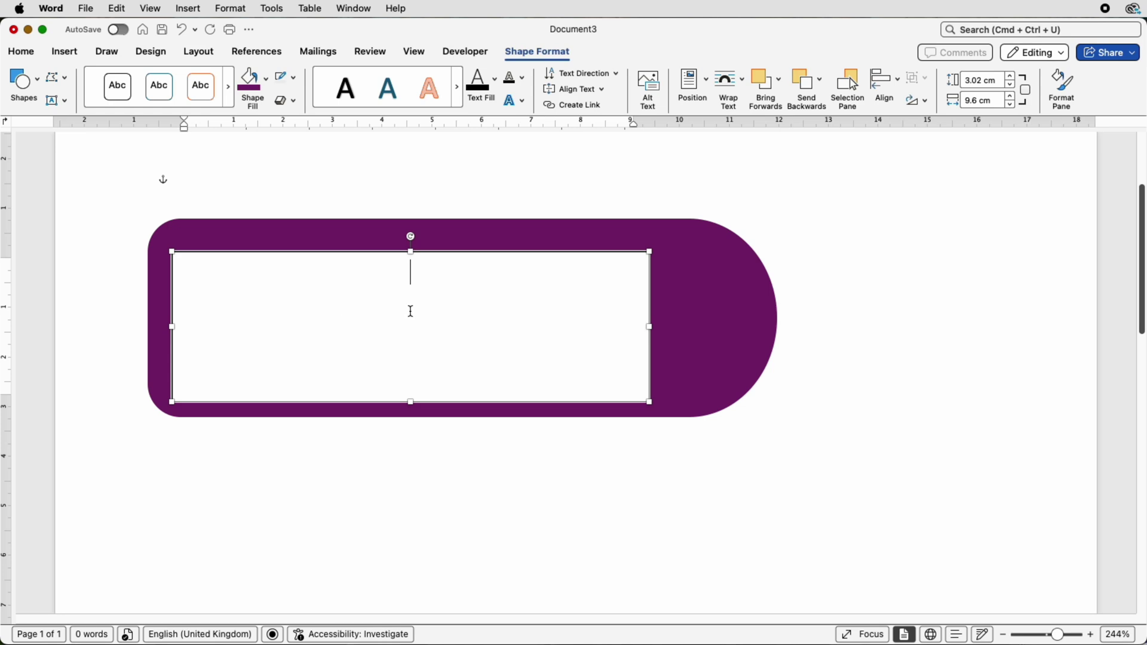
{"action": "type", "text": "fgdfgdf"}
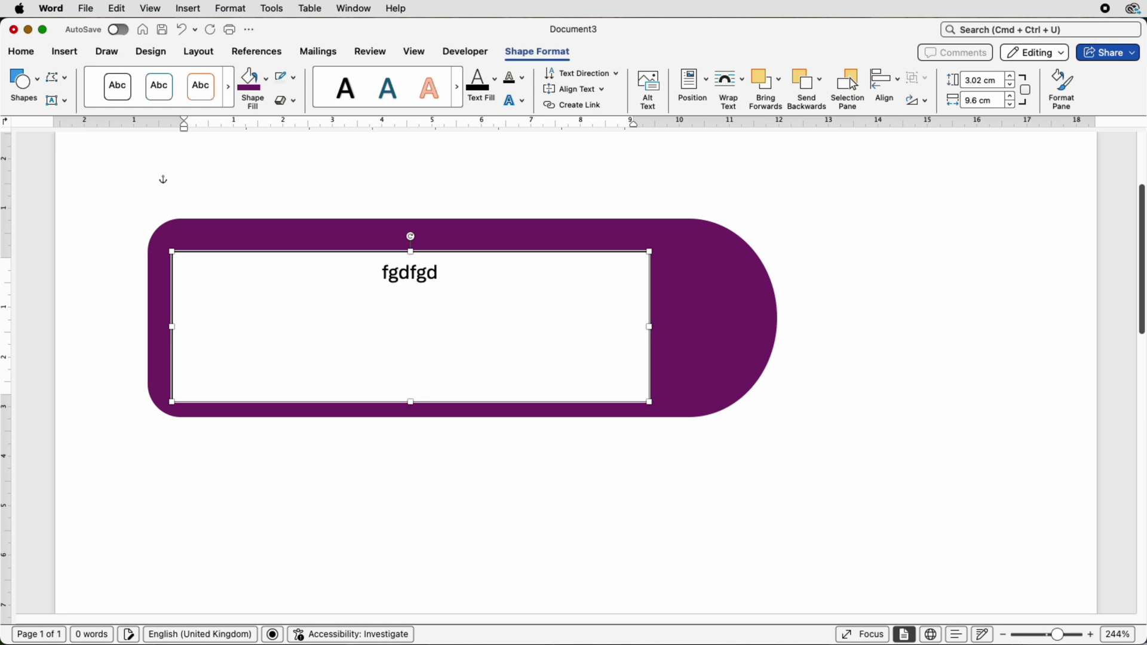
{"action": "key", "text": "BackSpace"}
{"action": "key", "text": "BackSpace"}
{"action": "key", "text": "BackSpace"}
{"action": "key", "text": "BackSpace"}
{"action": "key", "text": "BackSpace"}
{"action": "key", "text": "BackSpace"}
{"action": "key", "text": "BackSpace"}
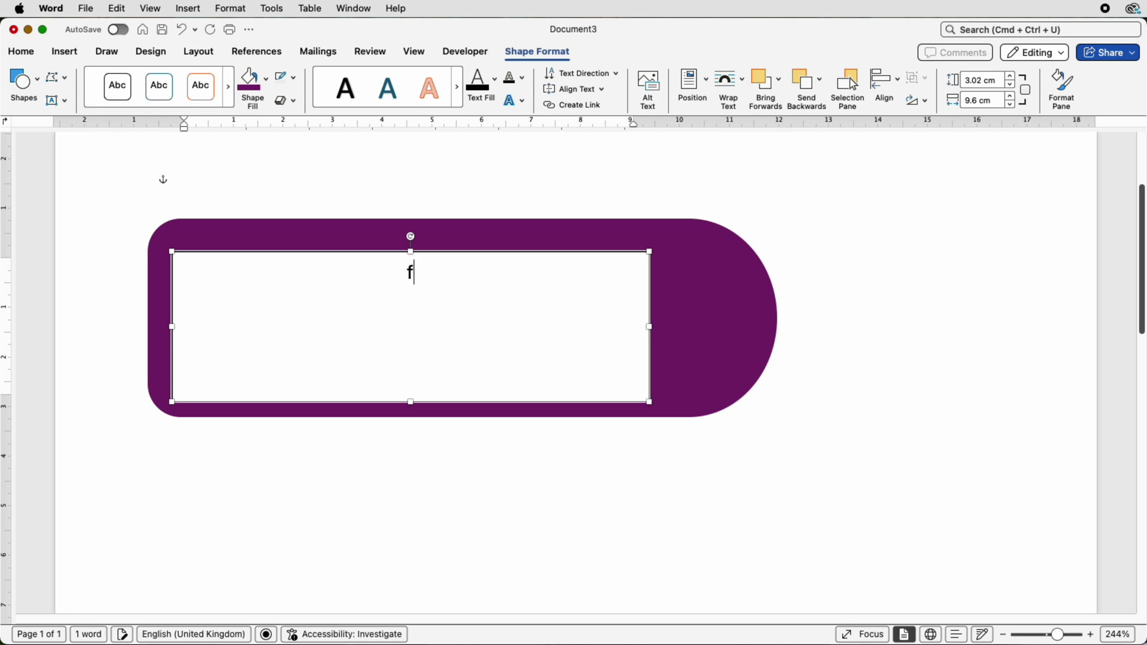
{"action": "type", "text": "Global trends and history in the modern era Video provides a powerful way to help you prove your point. When you click Online Video, you can paste in the embed code for the video you want to add."}
{"action": "left_click_drag", "start_coordinate": [411, 402], "coordinate": [410, 418]}
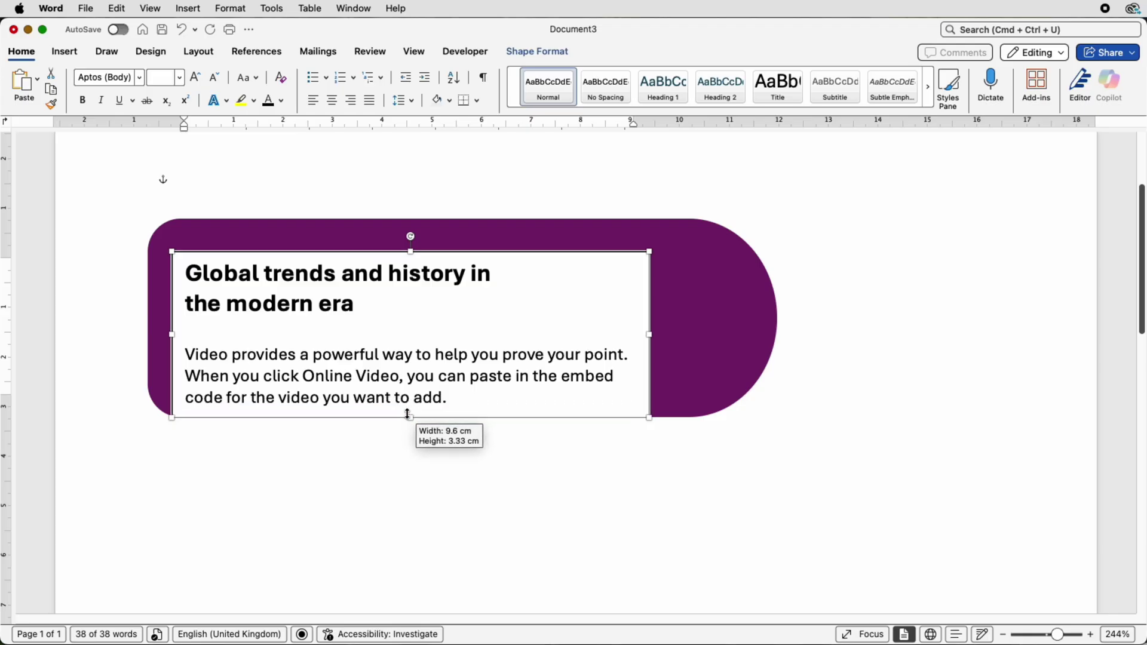
{"action": "key", "text": "super+z"}
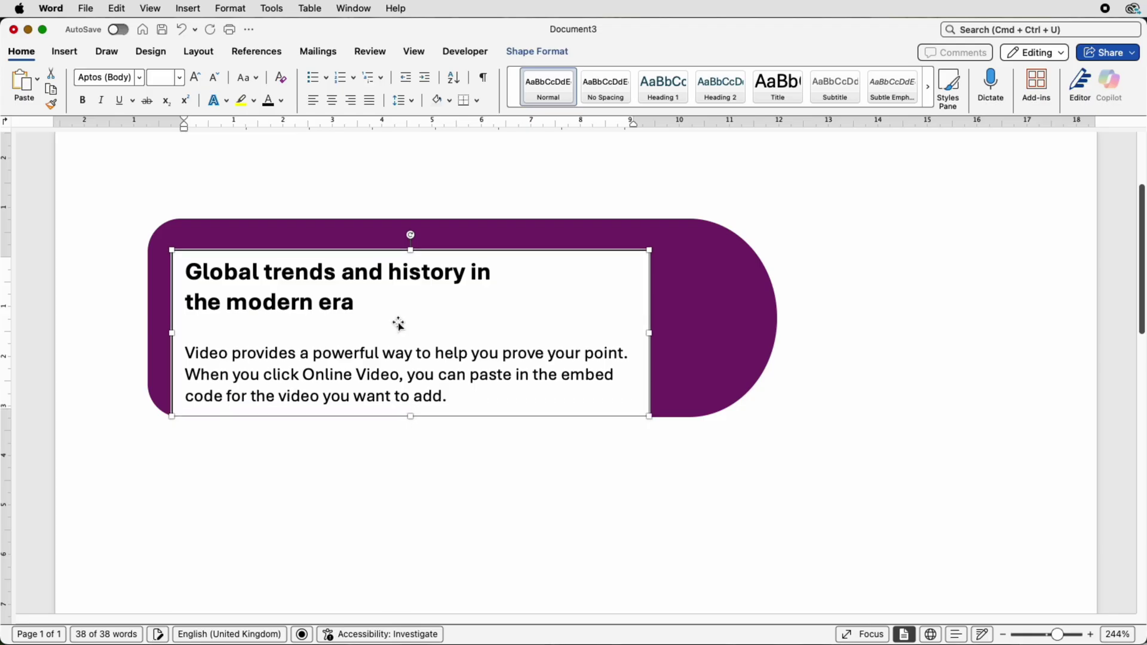
Give the text box no outline and no fill.
{"action": "left_click", "coordinate": [532, 53]}
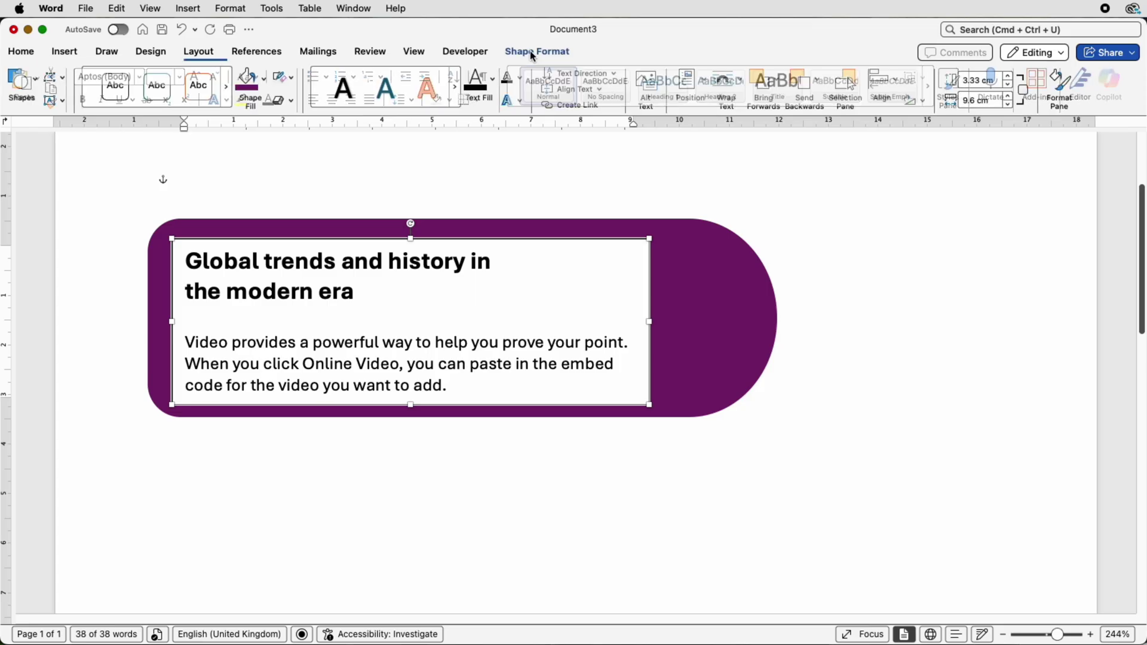
{"action": "left_click", "coordinate": [293, 77]}
{"action": "left_click", "coordinate": [304, 113]}
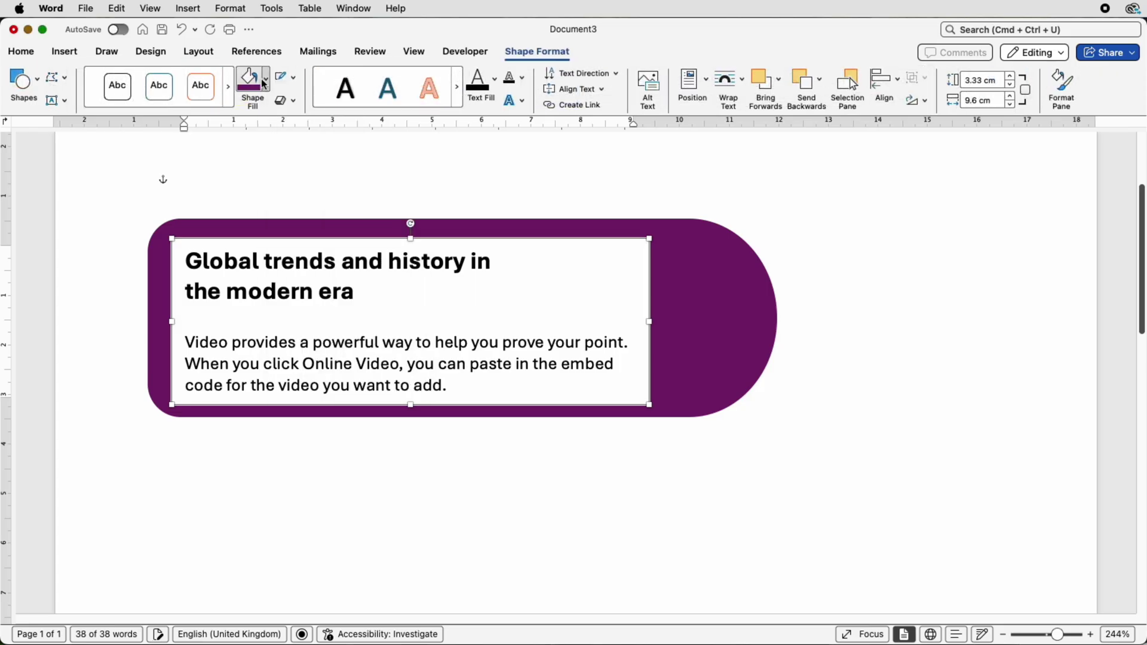
{"action": "left_click", "coordinate": [266, 80]}
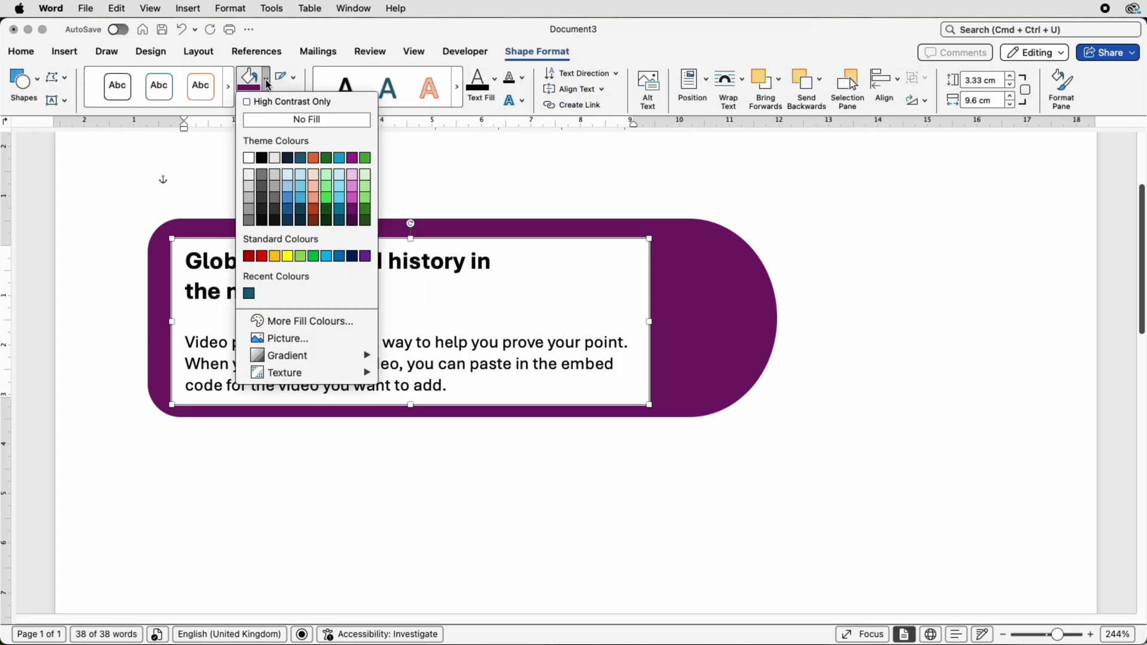
{"action": "left_click", "coordinate": [286, 118]}
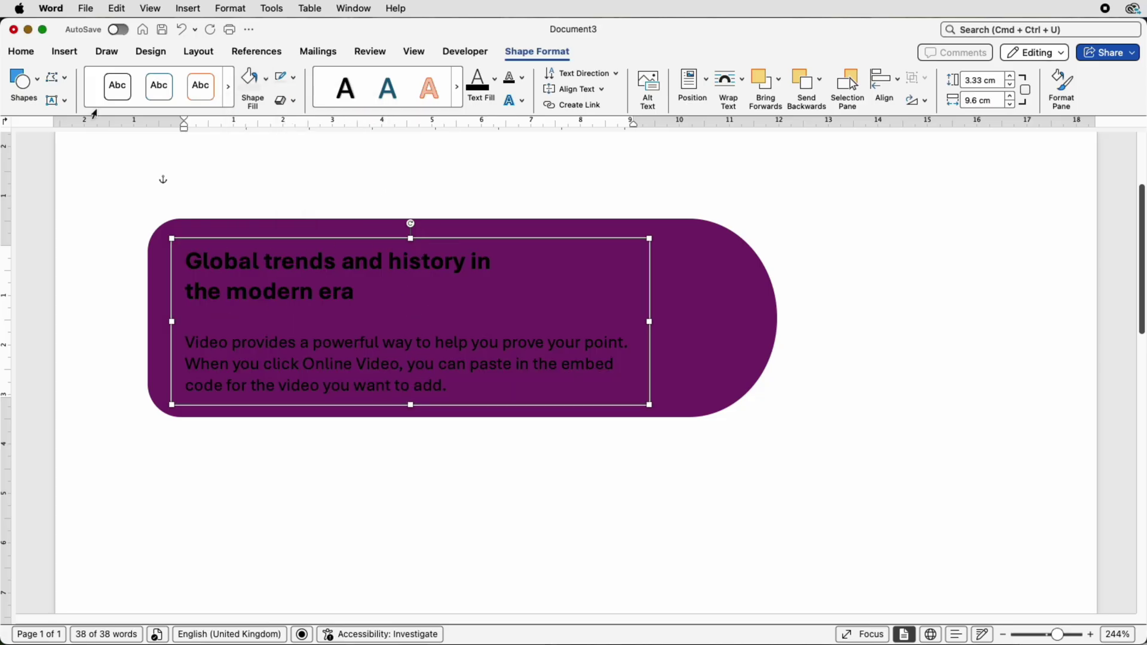
Make the banner's heading and paragraph white and check their font sizes.
{"action": "left_click", "coordinate": [20, 52]}
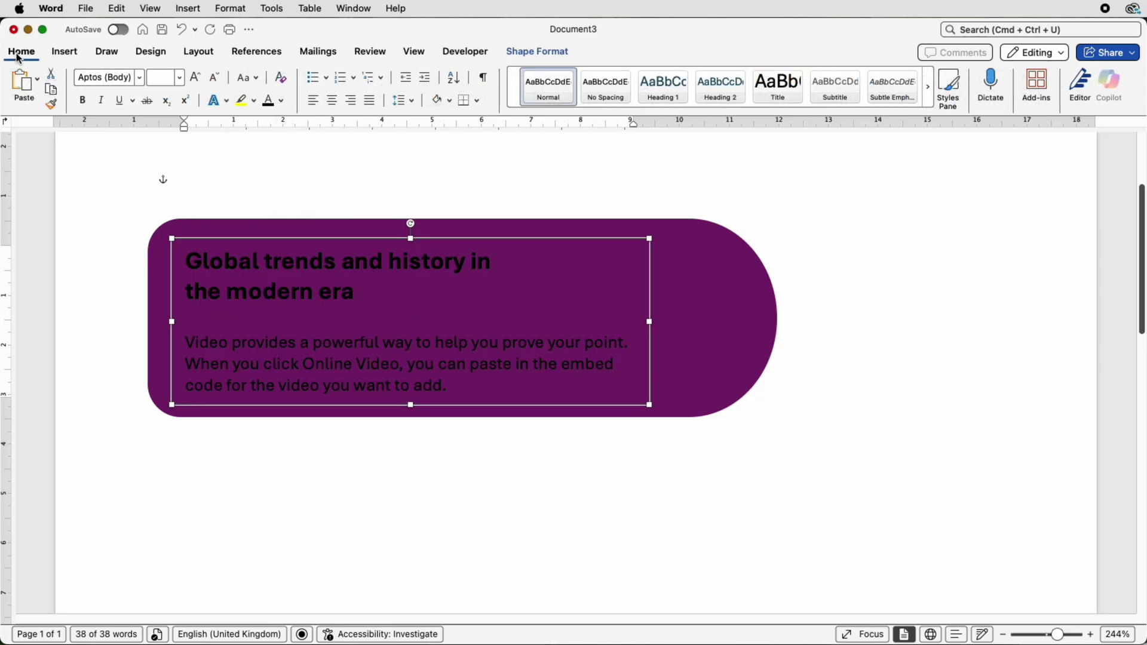
{"action": "left_click", "coordinate": [282, 102]}
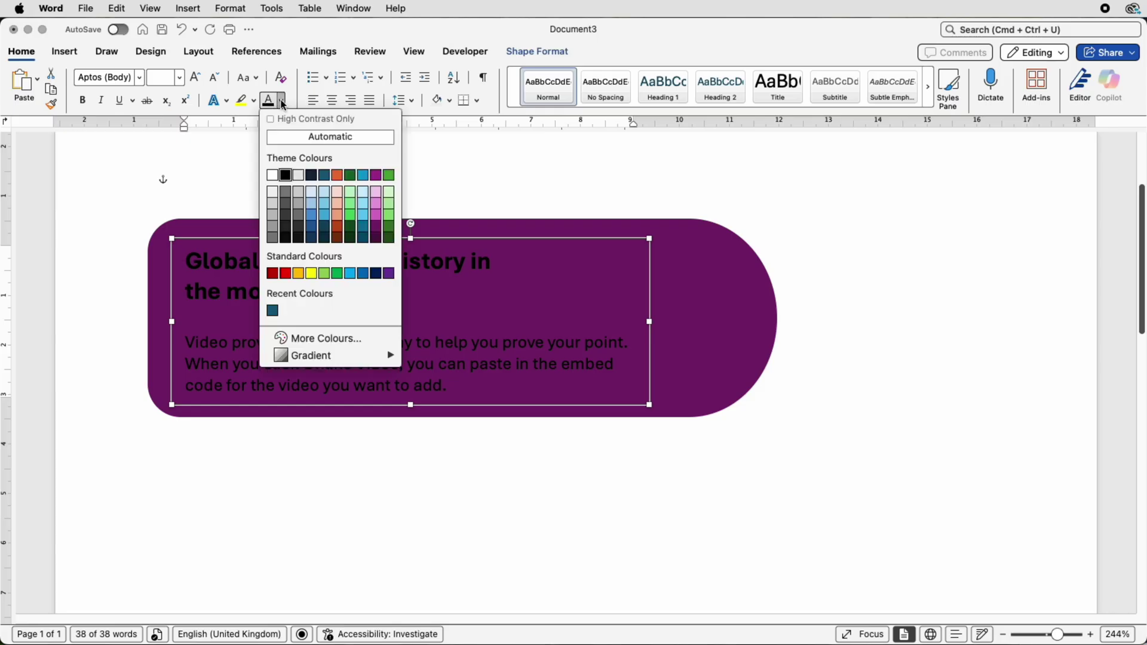
{"action": "left_click", "coordinate": [272, 176]}
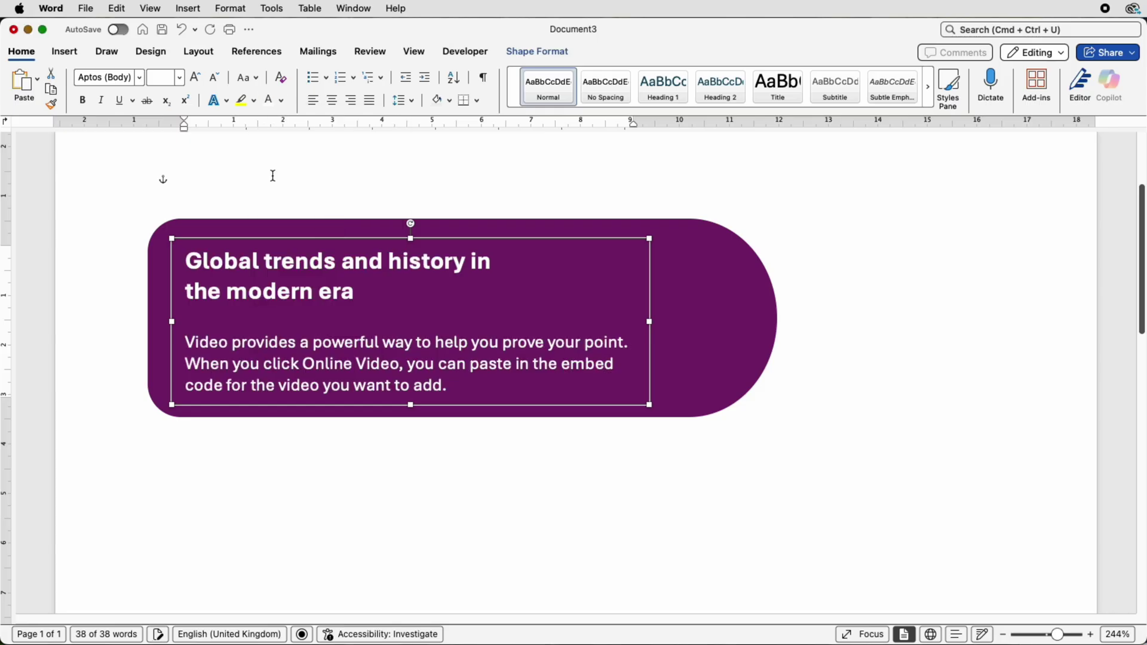
{"action": "left_click", "coordinate": [335, 264]}
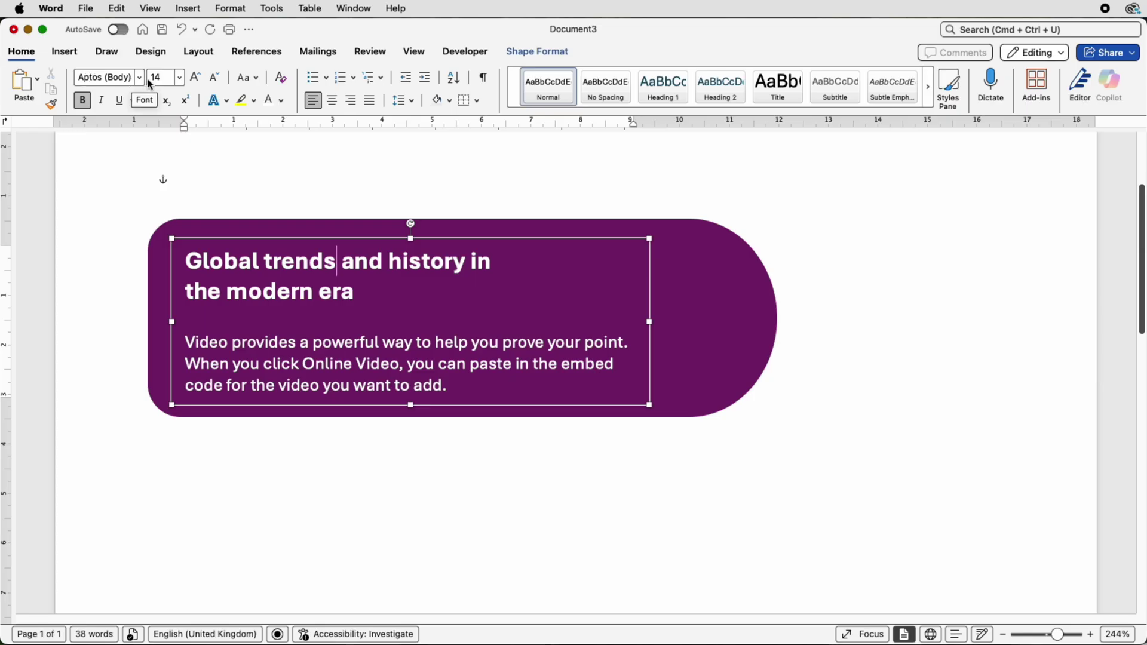
{"action": "left_click", "coordinate": [307, 343]}
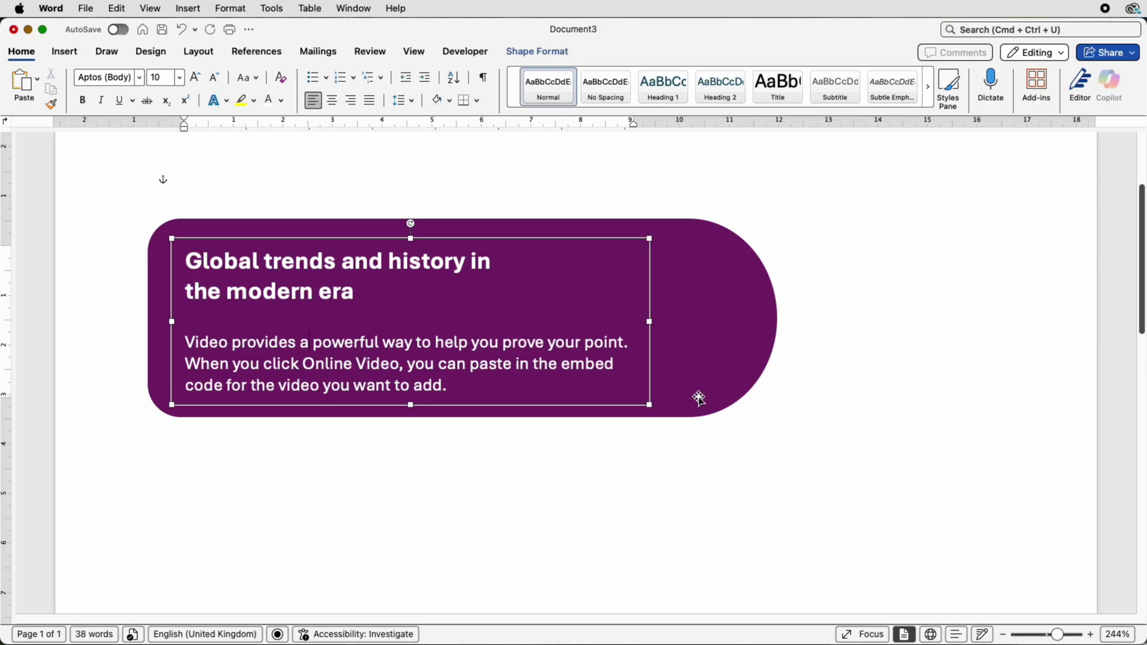
Resize the text box to about 8.96 × 3.43 cm so the paragraph rewraps.
{"action": "left_click_drag", "start_coordinate": [648, 322], "coordinate": [618, 321]}
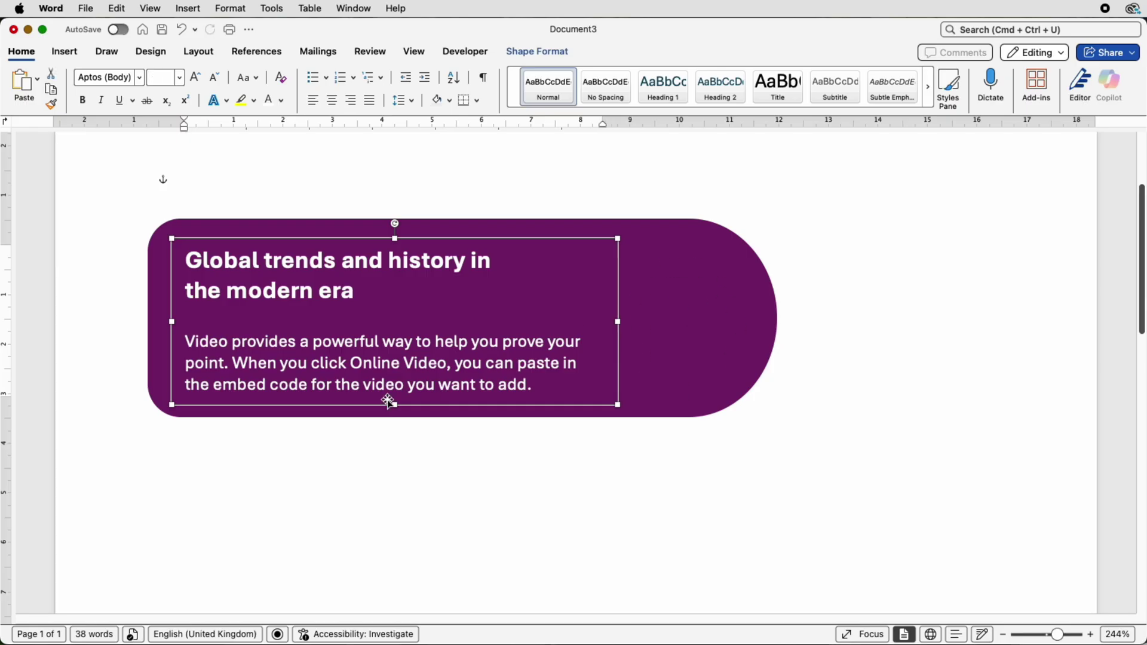
{"action": "mouse_move", "coordinate": [394, 404]}
{"action": "left_mouse_down"}
{"action": "mouse_move", "coordinate": [393, 418]}
{"action": "mouse_move", "coordinate": [393, 408]}
{"action": "left_mouse_up"}
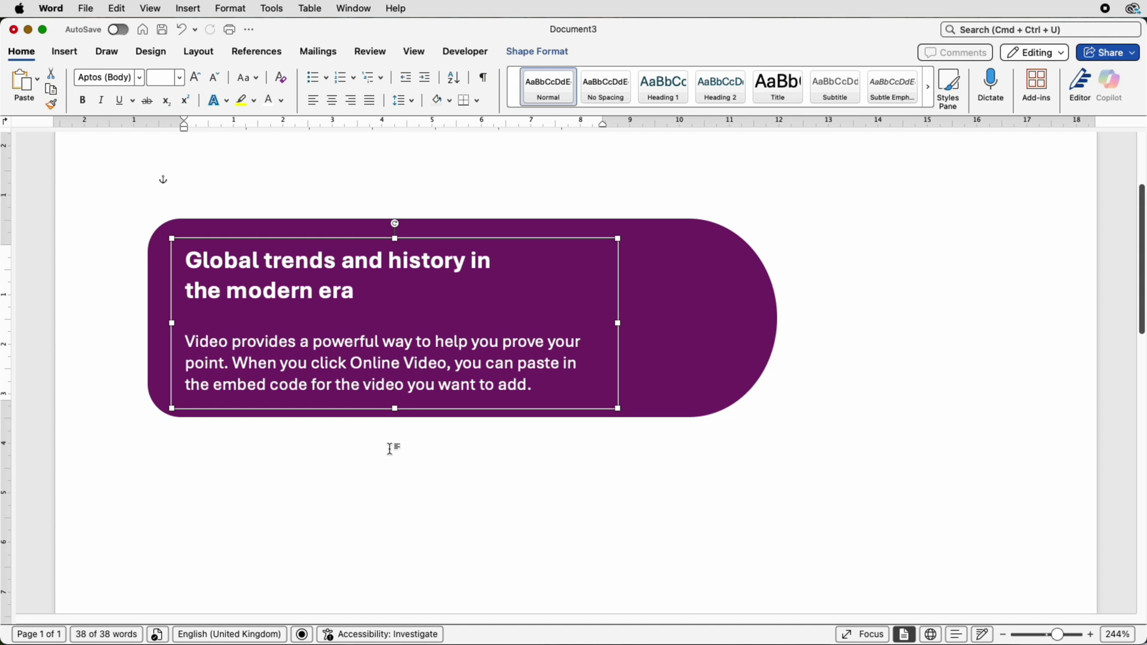
{"action": "left_click", "coordinate": [531, 488]}
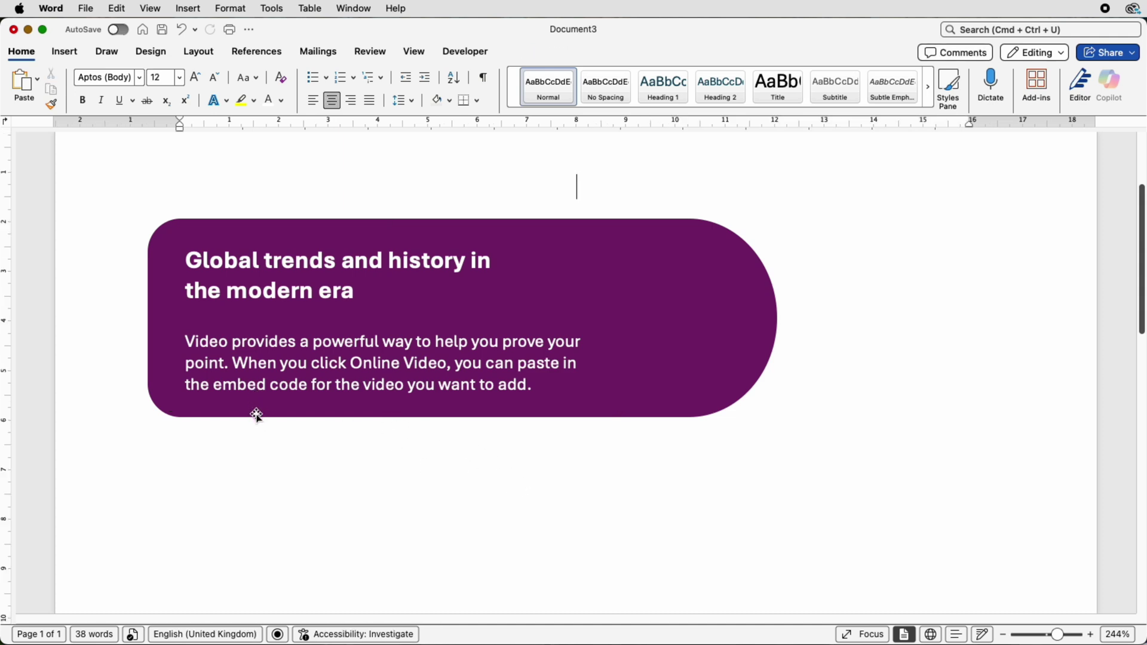
{"action": "left_click", "coordinate": [254, 294]}
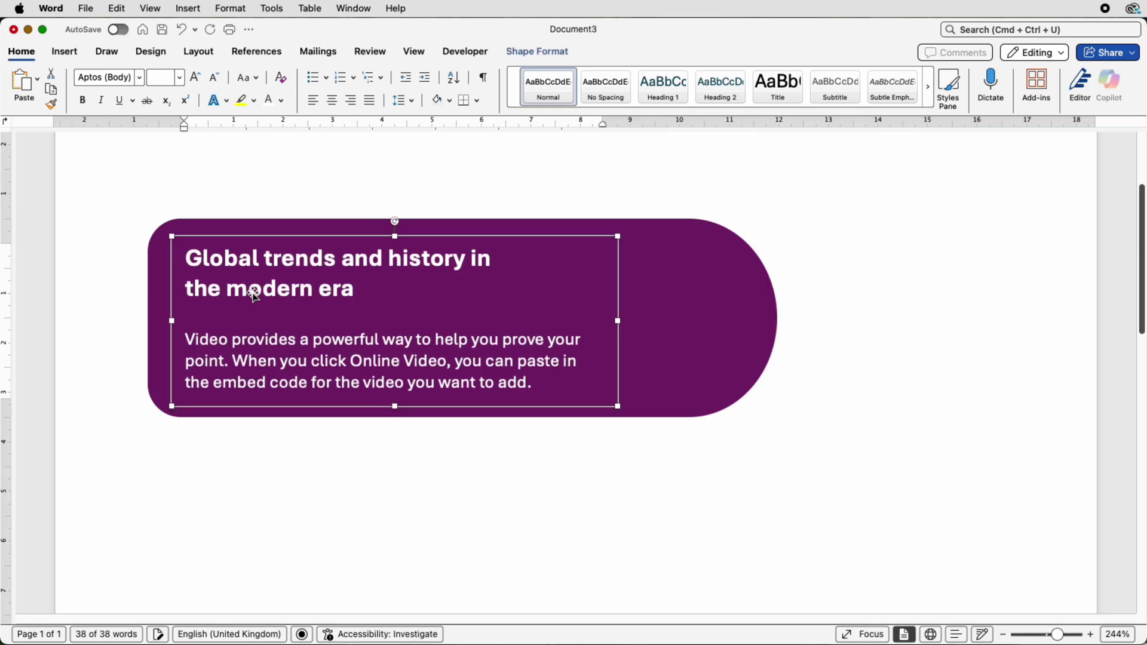
{"action": "left_click", "coordinate": [475, 182]}
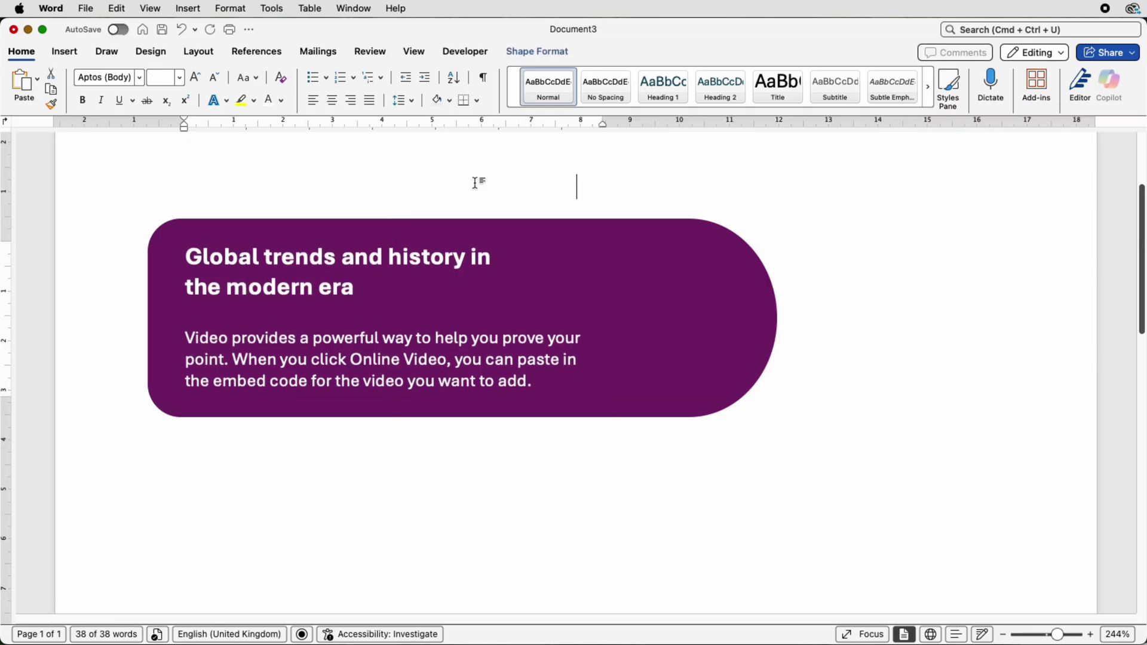
Insert the neon computer hardware photo from a file.
{"action": "left_click", "coordinate": [64, 52]}
{"action": "left_click", "coordinate": [178, 79]}
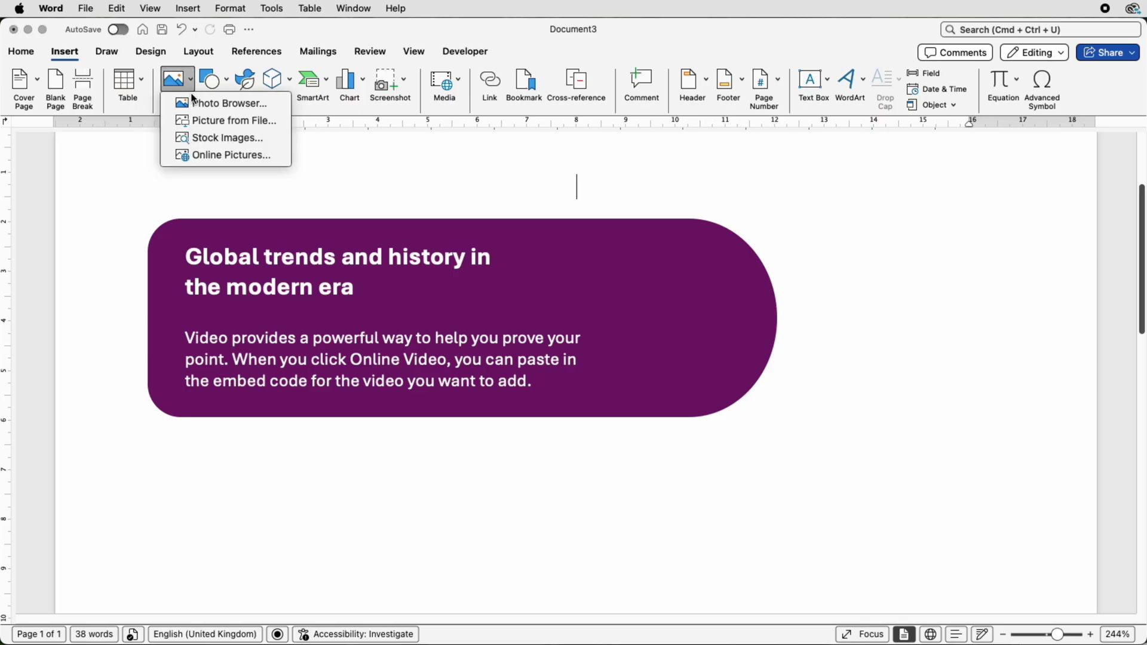
{"action": "left_click", "coordinate": [207, 122]}
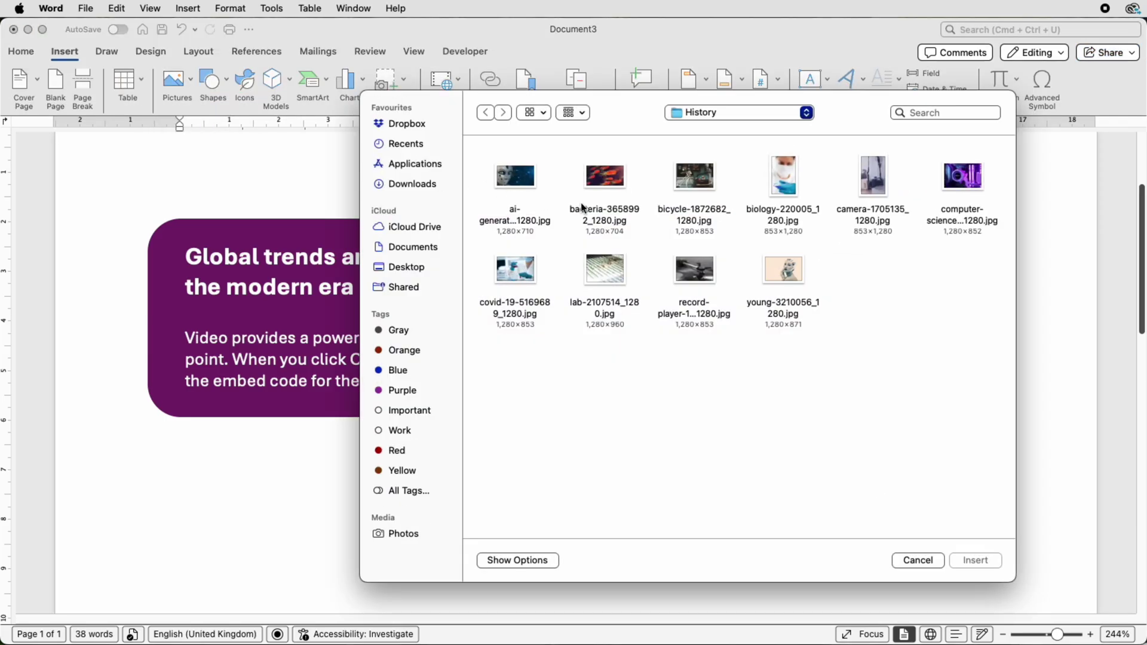
{"action": "left_click", "coordinate": [958, 193]}
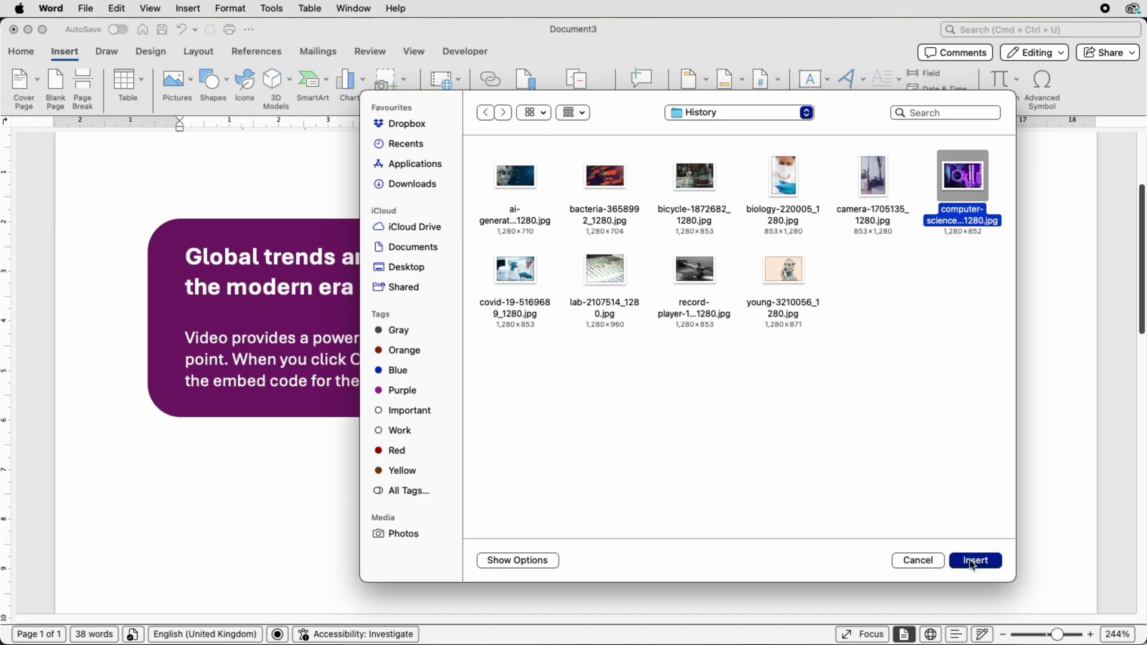
{"action": "left_click", "coordinate": [975, 560]}
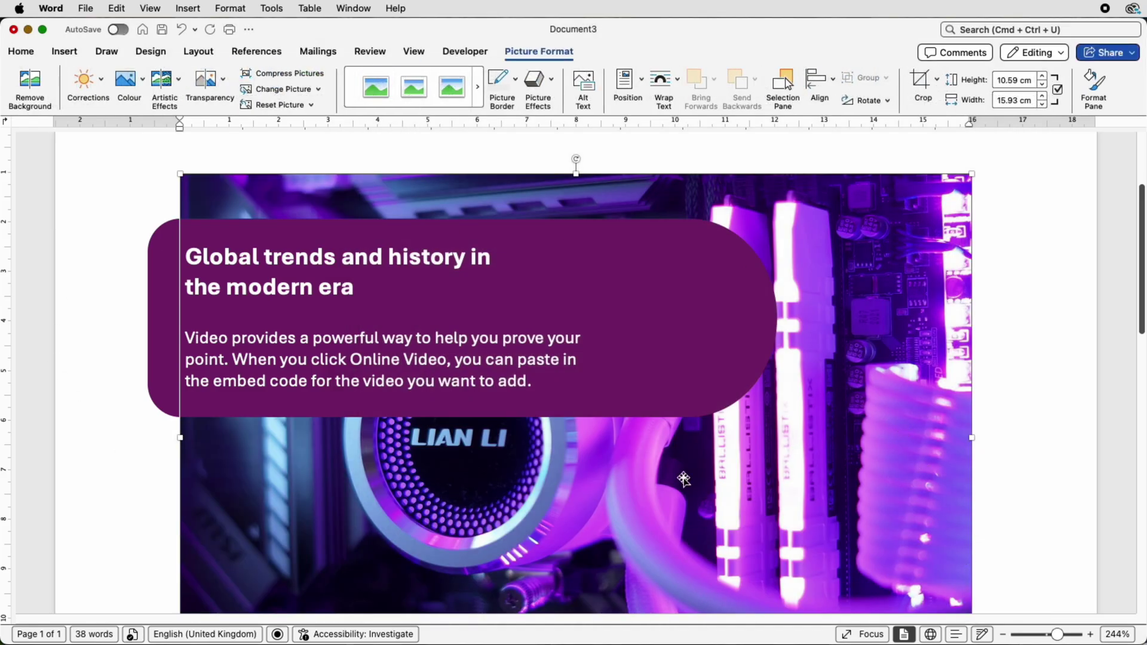
Set the photo in front of text and zoom out to 179% to see it whole.
{"action": "left_click", "coordinate": [674, 83]}
{"action": "left_click", "coordinate": [683, 222]}
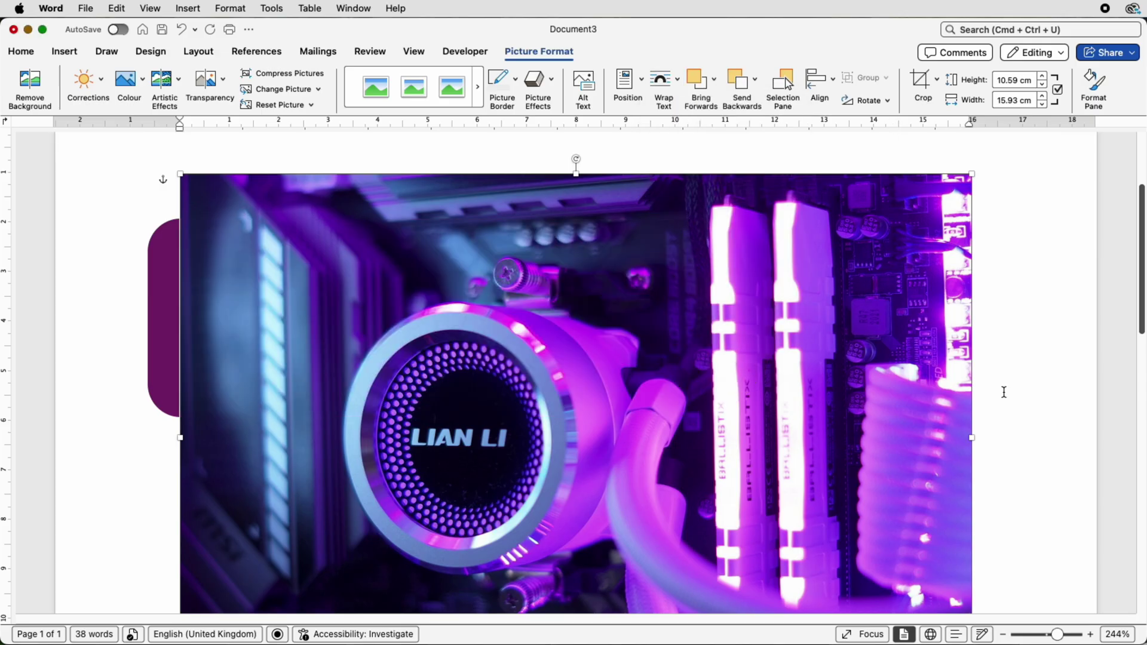
{"action": "scroll", "coordinate": [1142, 309], "scroll_direction": "down", "scroll_amount": 2}
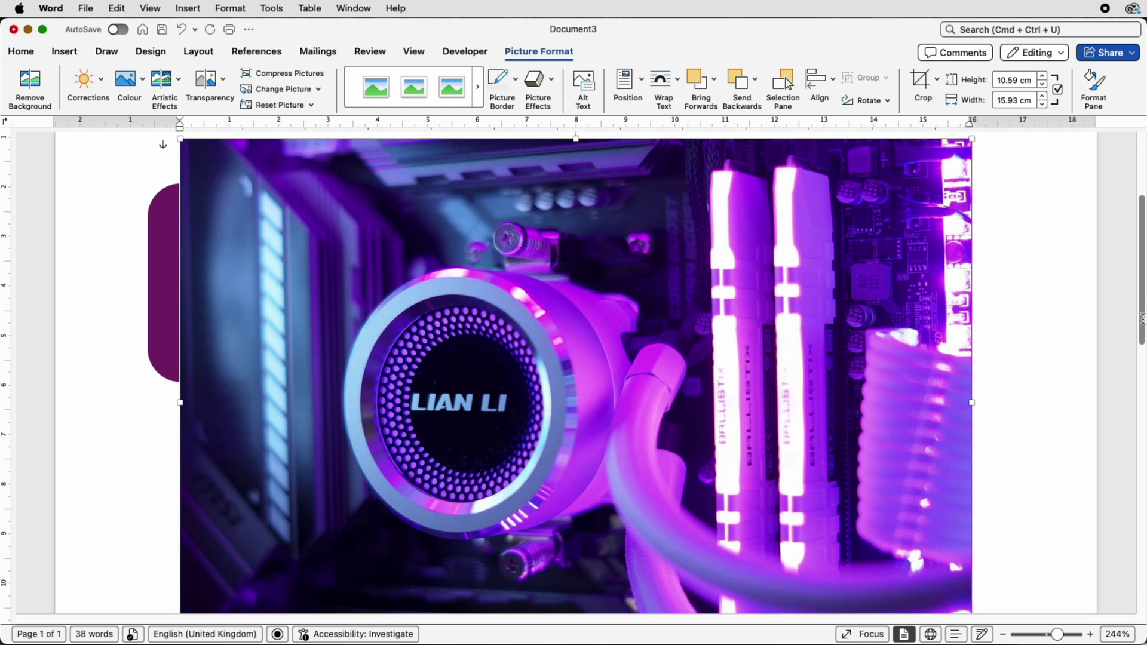
{"action": "left_click_drag", "start_coordinate": [1057, 636], "coordinate": [1050, 636]}
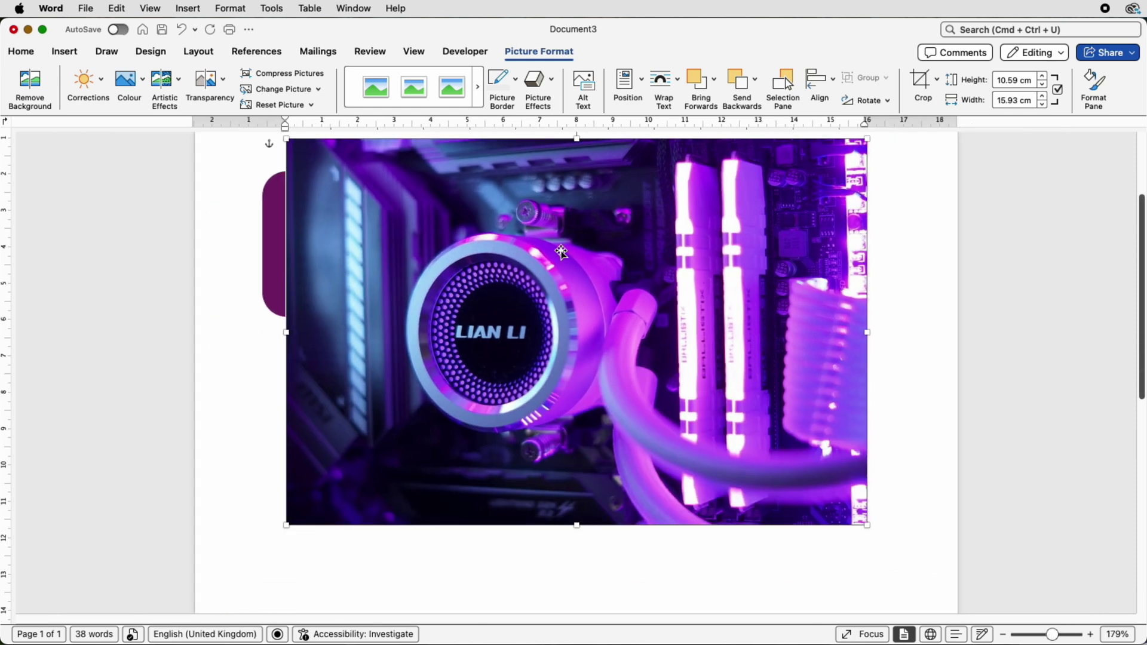
{"action": "scroll", "coordinate": [589, 255], "scroll_direction": "up", "scroll_amount": 1}
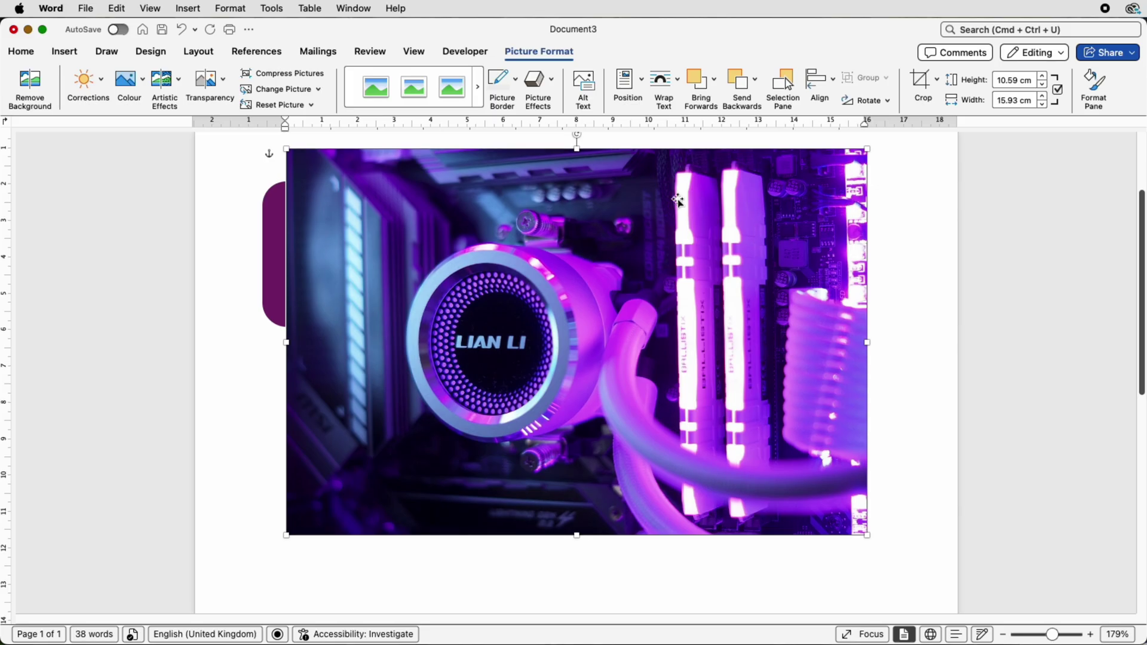
{"action": "scroll", "coordinate": [732, 197], "scroll_direction": "up", "scroll_amount": 2}
Crop the photo to a 1:1 square, adjusting the crop frame and photo position.
{"action": "left_click", "coordinate": [937, 79]}
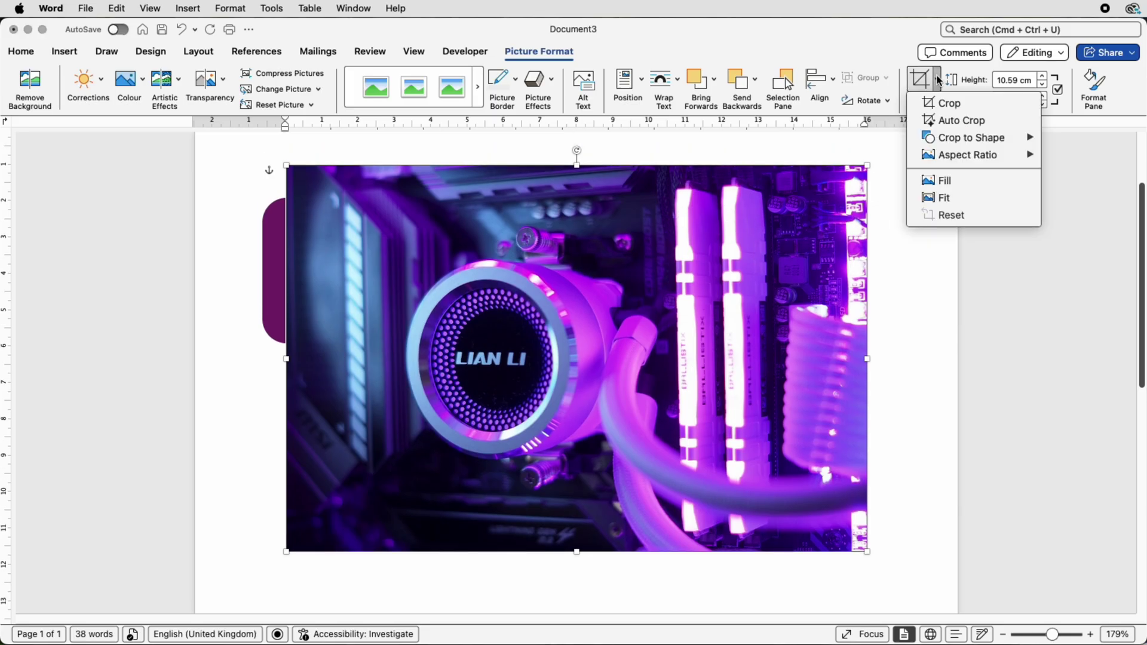
{"action": "mouse_move", "coordinate": [970, 156]}
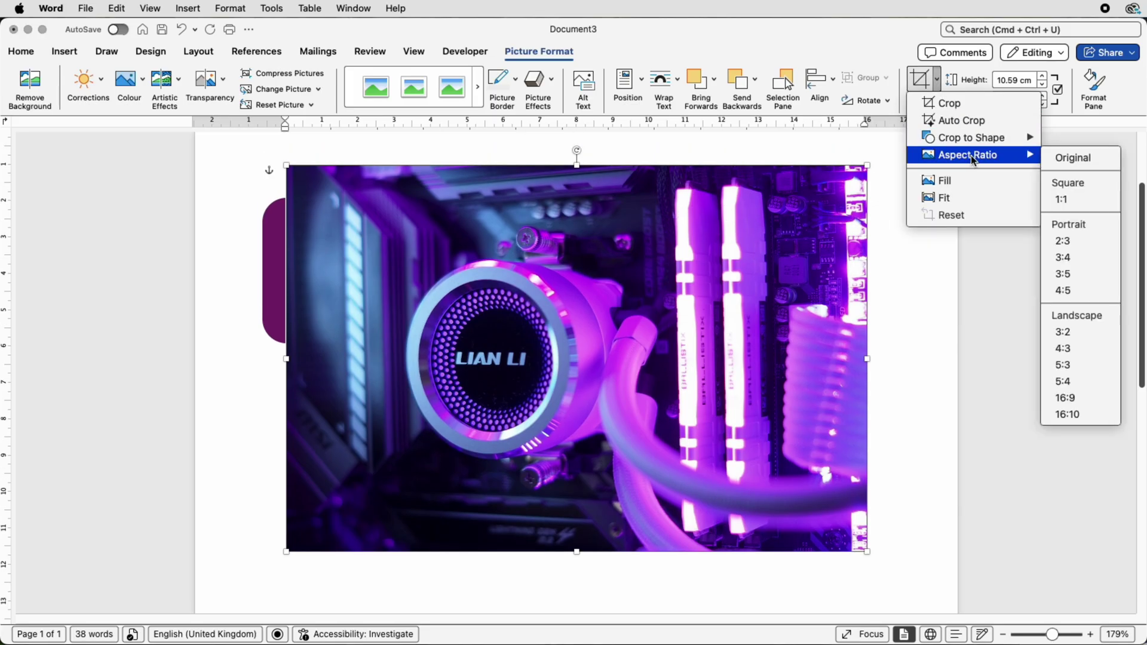
{"action": "left_click", "coordinate": [1068, 204]}
{"action": "left_click_drag", "start_coordinate": [561, 254], "coordinate": [601, 254]}
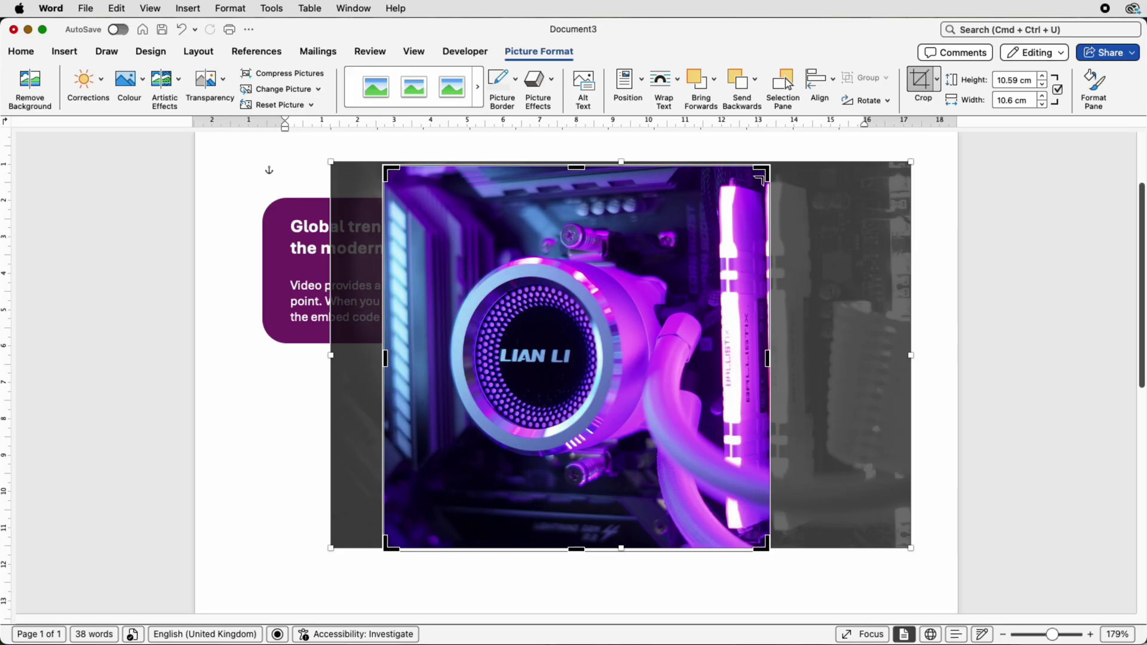
{"action": "scroll", "coordinate": [763, 170], "scroll_direction": "up", "scroll_amount": 1}
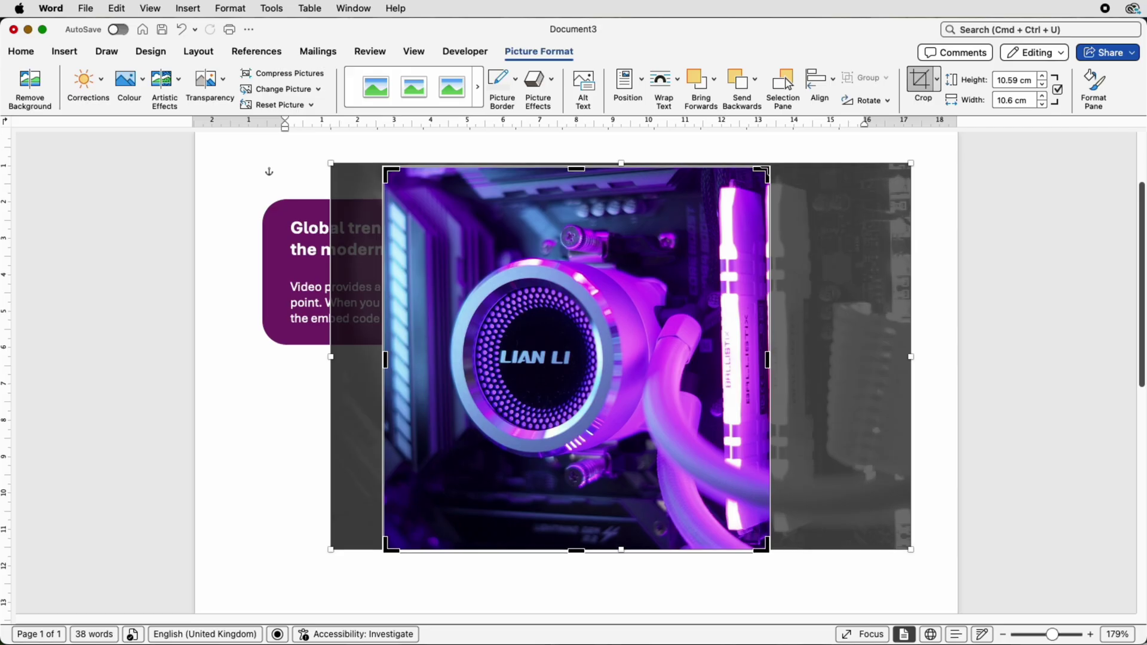
{"action": "left_click_drag", "start_coordinate": [763, 170], "coordinate": [715, 207]}
{"action": "left_click_drag", "start_coordinate": [556, 299], "coordinate": [559, 323]}
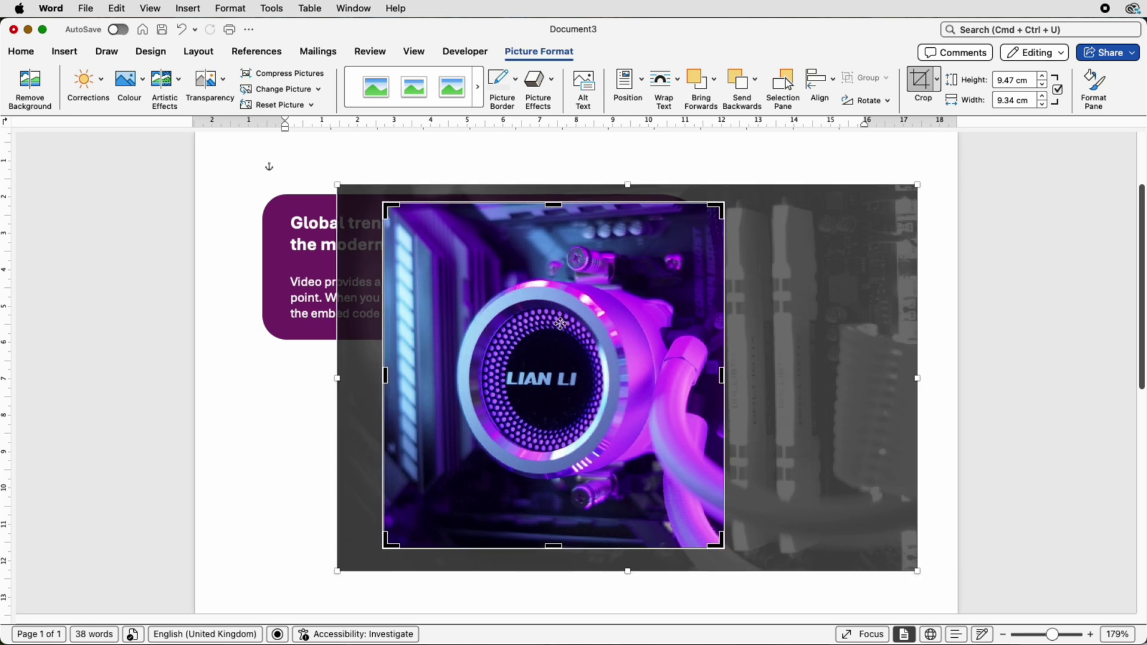
{"action": "key", "text": "Escape"}
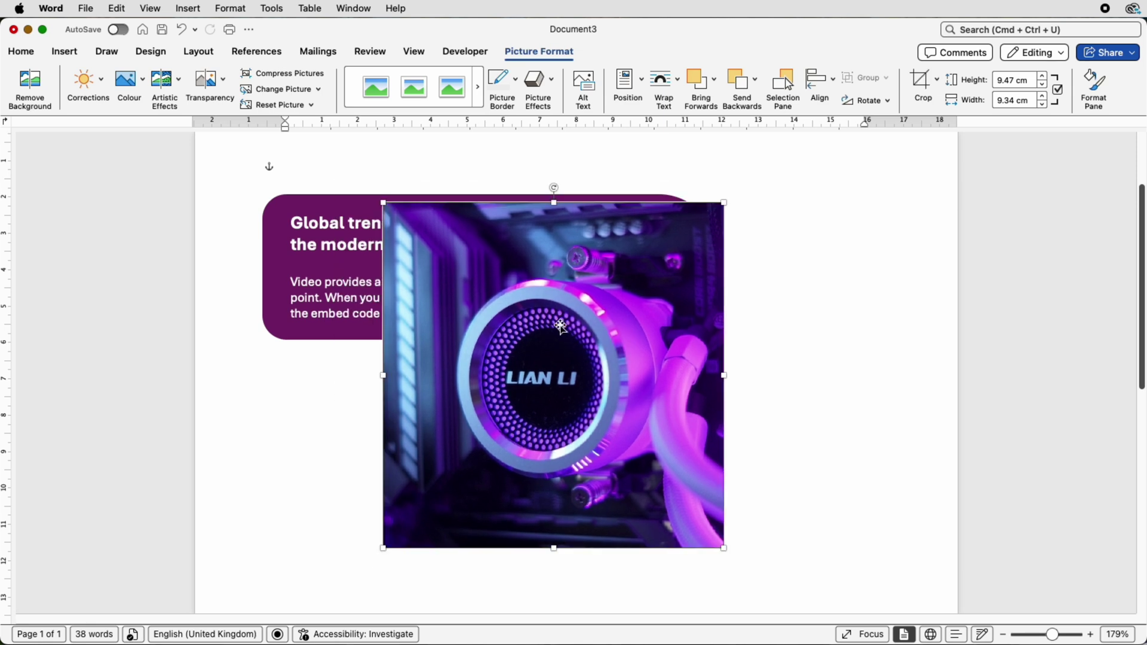
Crop the square photo to an oval, making a 9.47 × 9.34 cm circle.
{"action": "left_click", "coordinate": [938, 78]}
{"action": "mouse_move", "coordinate": [971, 139]}
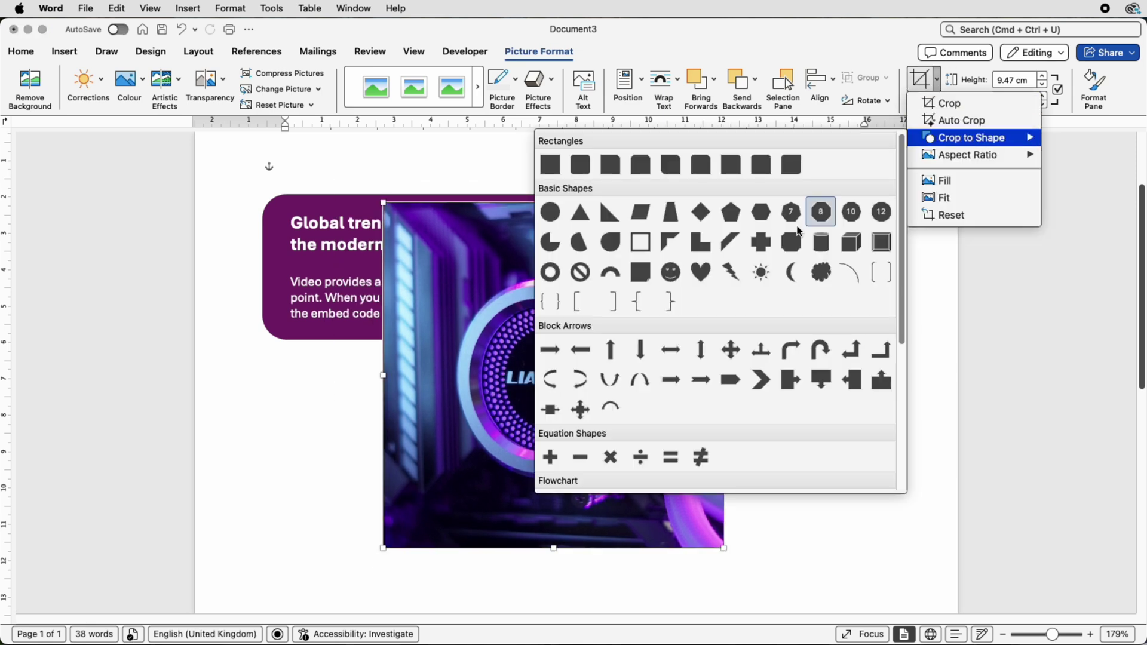
{"action": "left_click", "coordinate": [550, 212]}
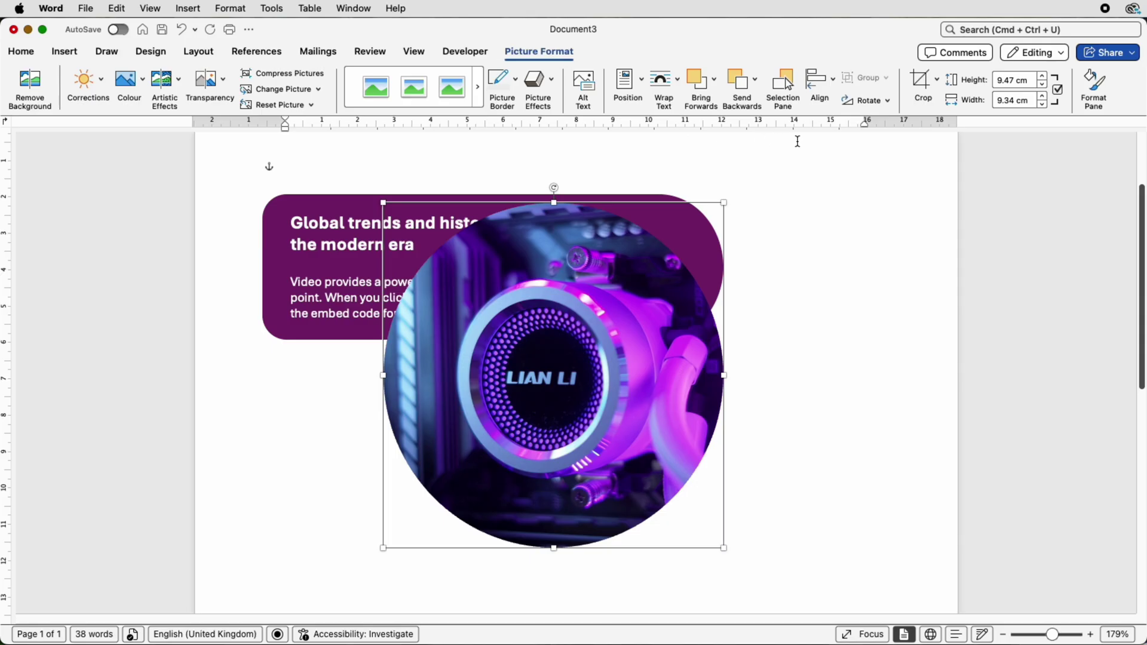
{"action": "left_click", "coordinate": [1095, 88]}
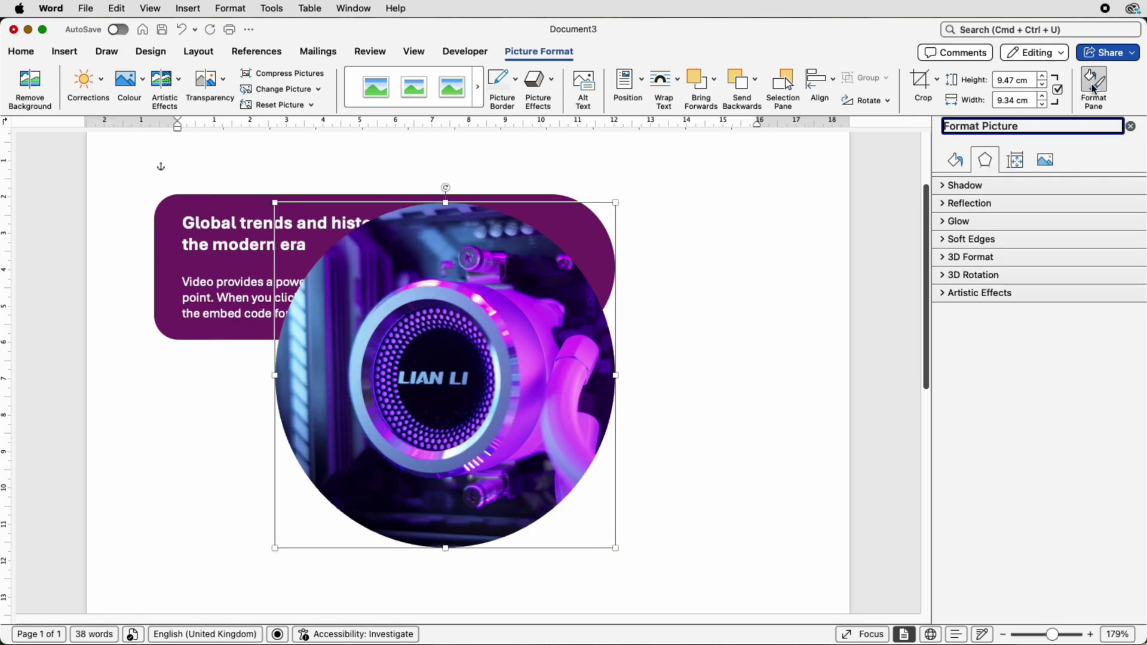
Give the circular photo a solid white 6 pt outline in Fill & Line.
{"action": "left_click", "coordinate": [955, 160]}
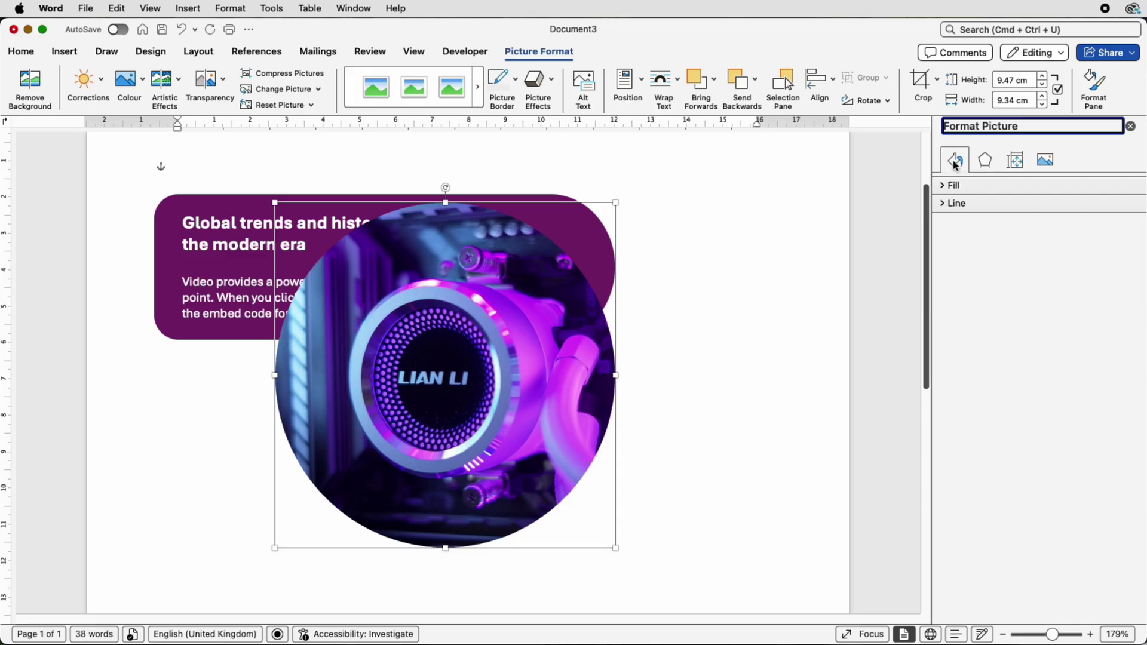
{"action": "left_click", "coordinate": [945, 205]}
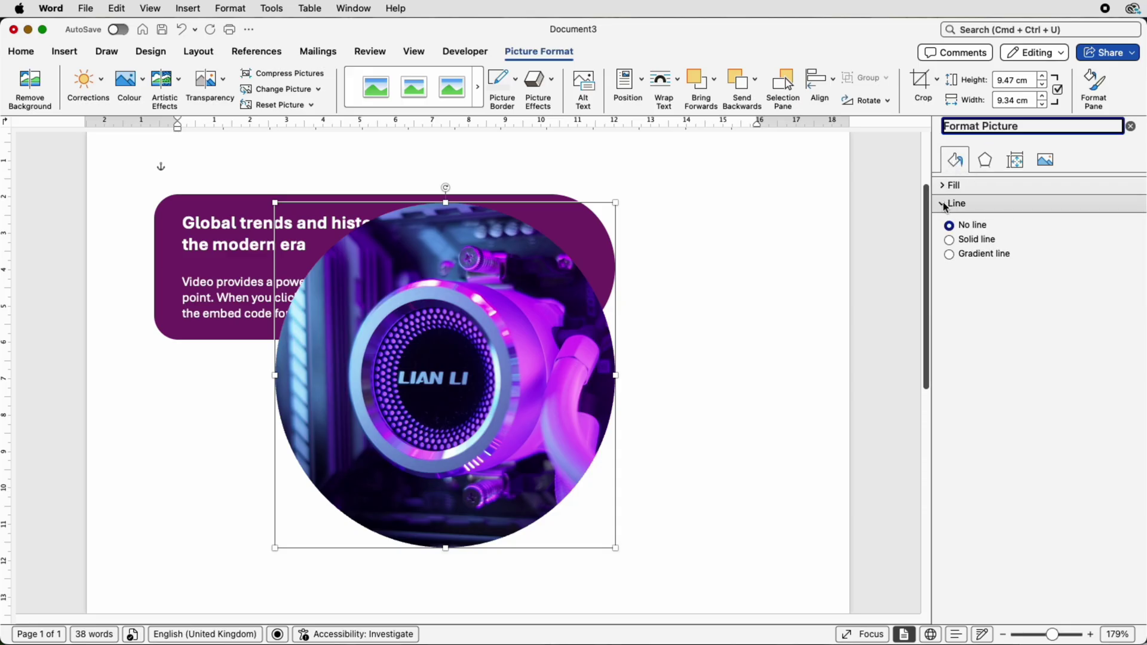
{"action": "left_click", "coordinate": [950, 240]}
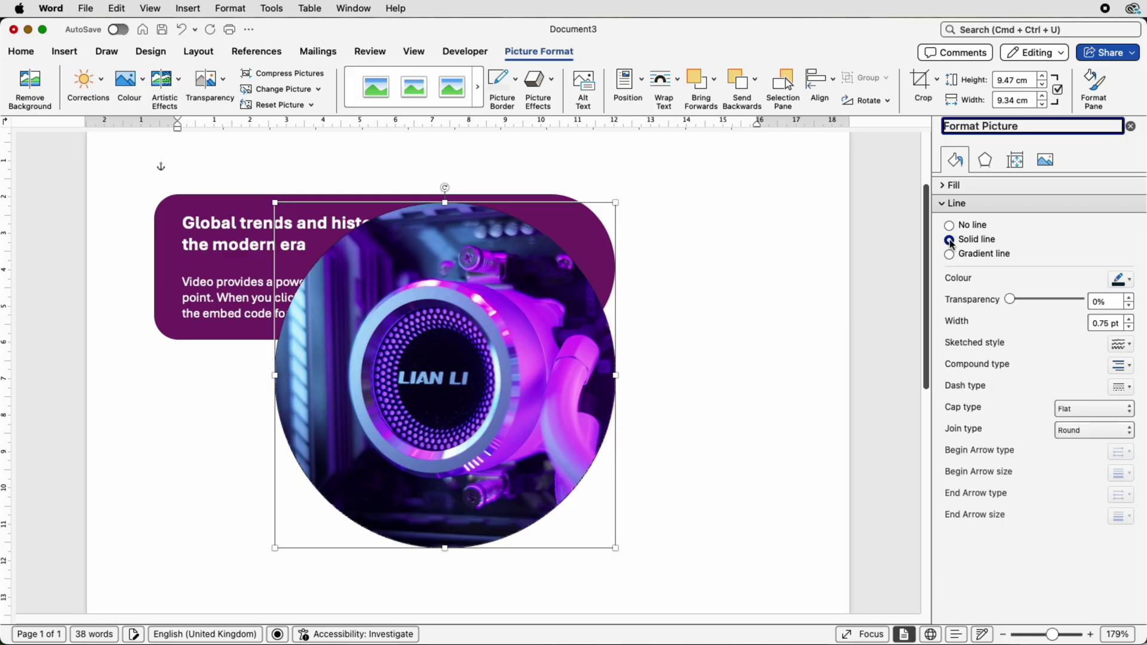
{"action": "left_click", "coordinate": [1129, 280]}
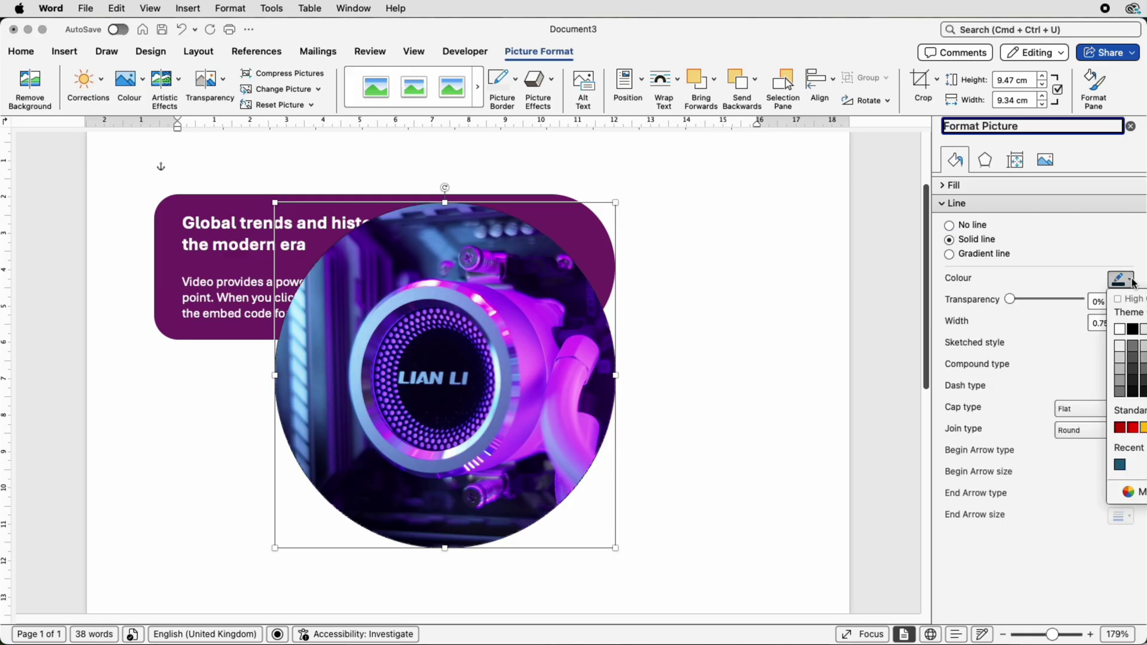
{"action": "left_click", "coordinate": [1121, 328]}
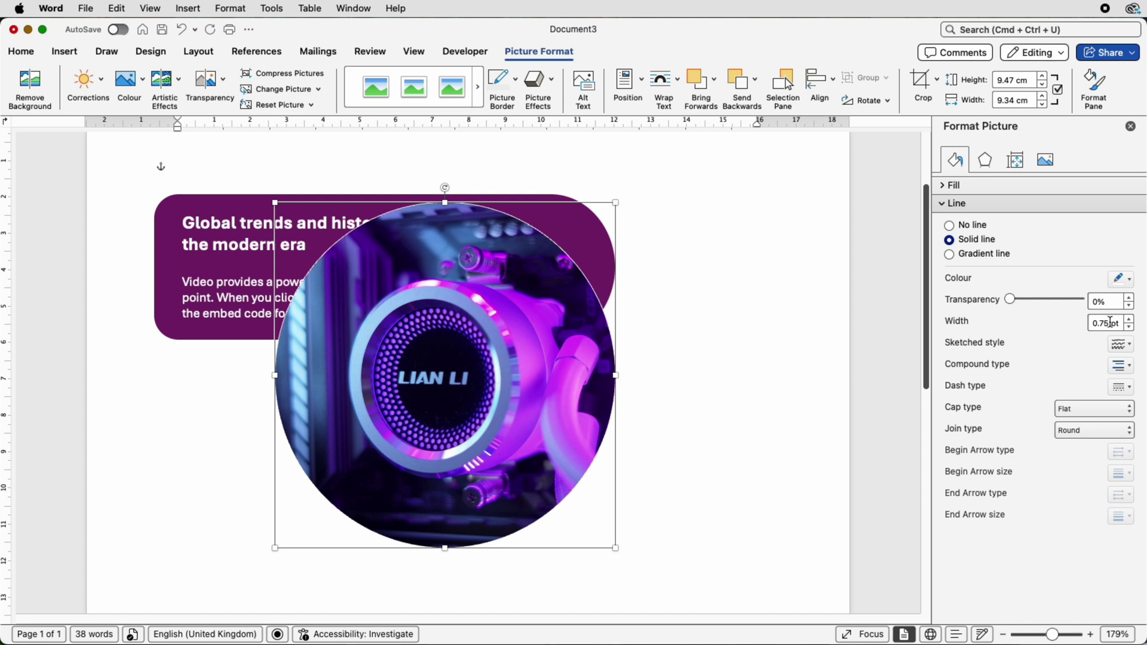
{"action": "left_click", "coordinate": [1113, 323]}
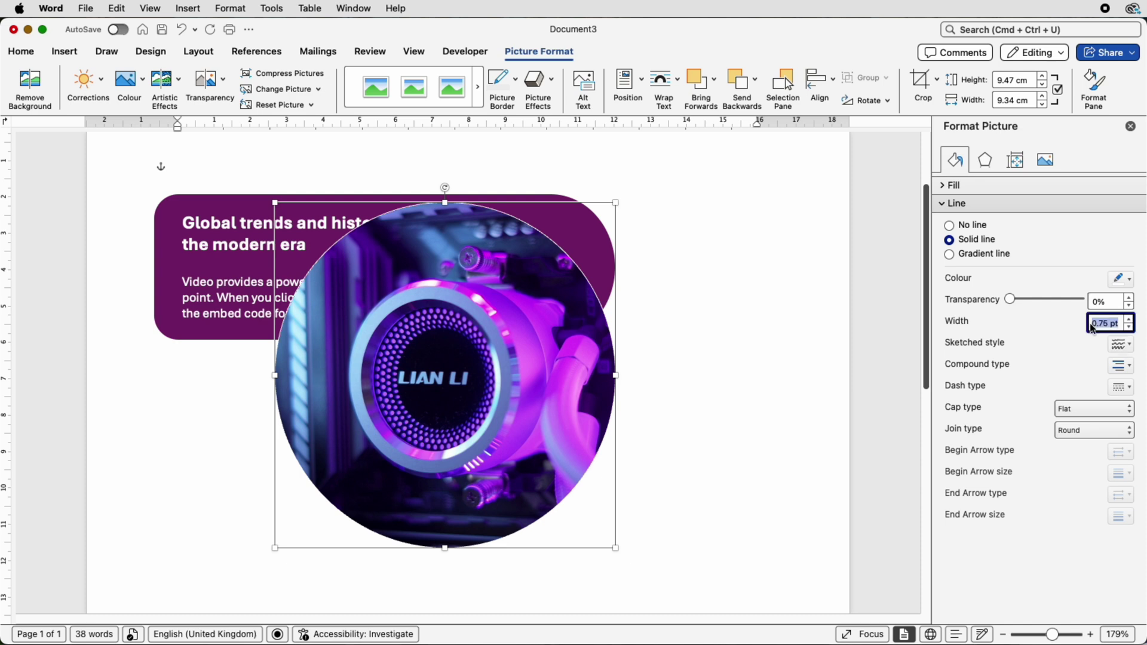
{"action": "type", "text": "6"}
{"action": "key", "text": "Return"}
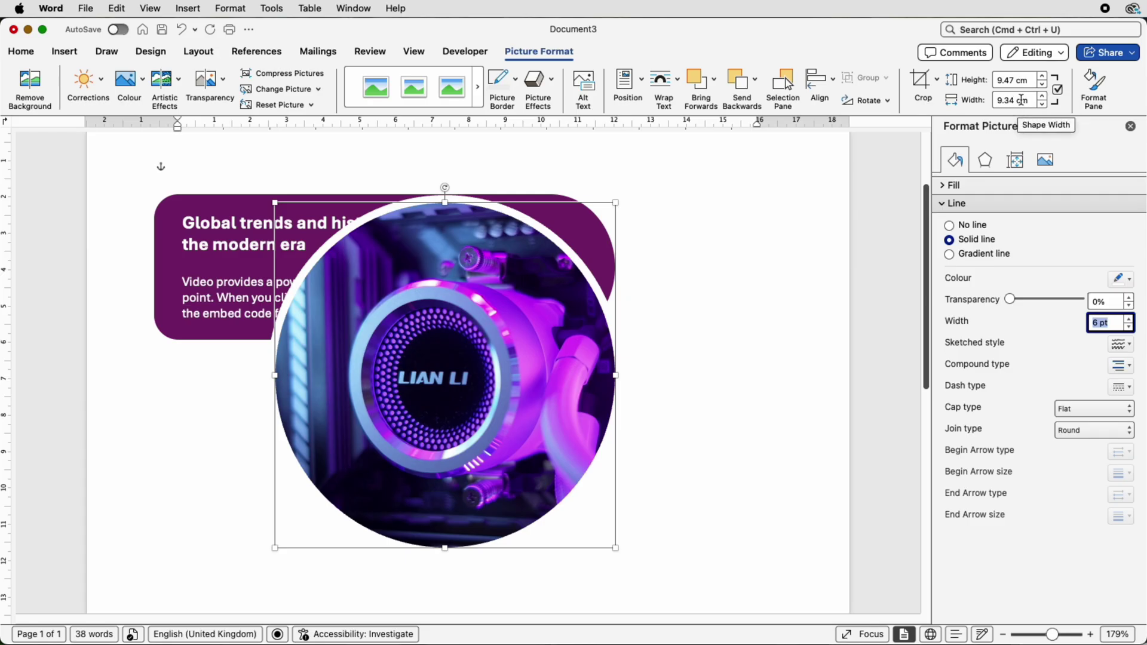
Unlock the aspect ratio, resize the photo to 3 × 3 cm, and move it into the banner's right end.
{"action": "left_click", "coordinate": [1058, 91]}
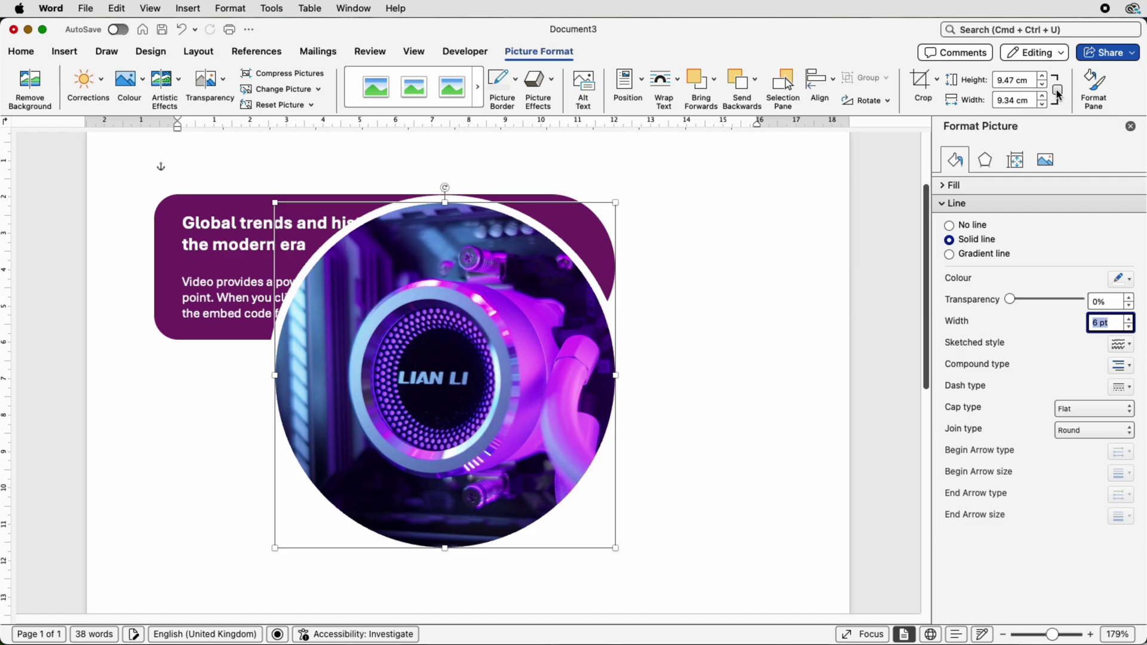
{"action": "left_click_drag", "start_coordinate": [1031, 80], "coordinate": [1004, 79]}
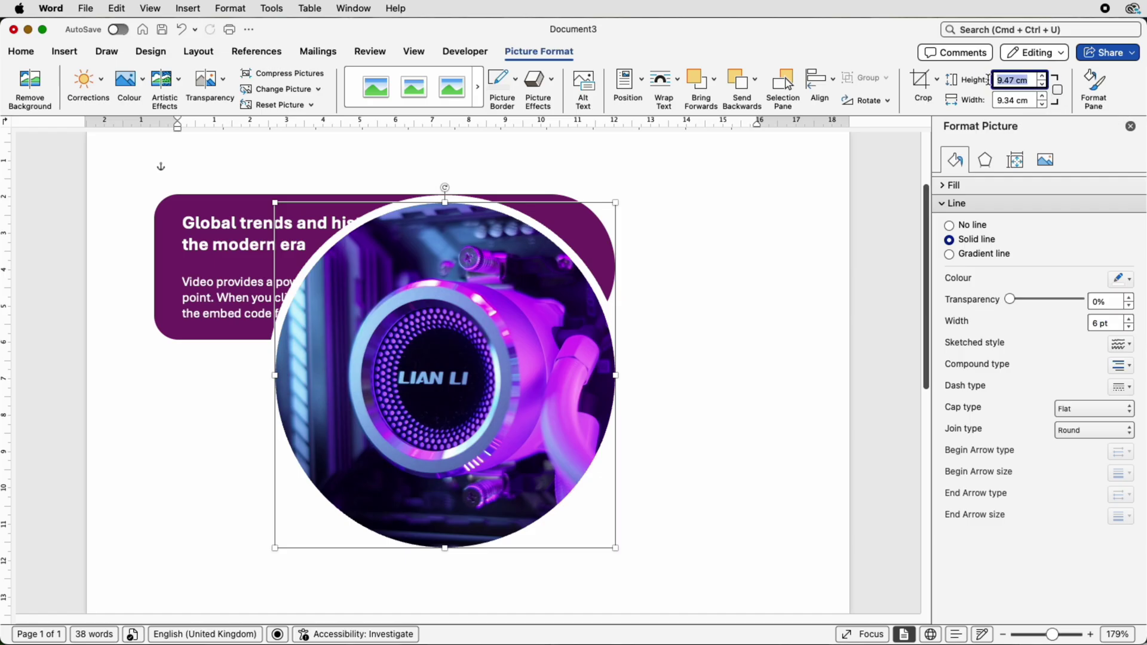
{"action": "type", "text": "3"}
{"action": "key", "text": "Return"}
{"action": "left_click_drag", "start_coordinate": [1029, 100], "coordinate": [992, 101]}
{"action": "type", "text": "3"}
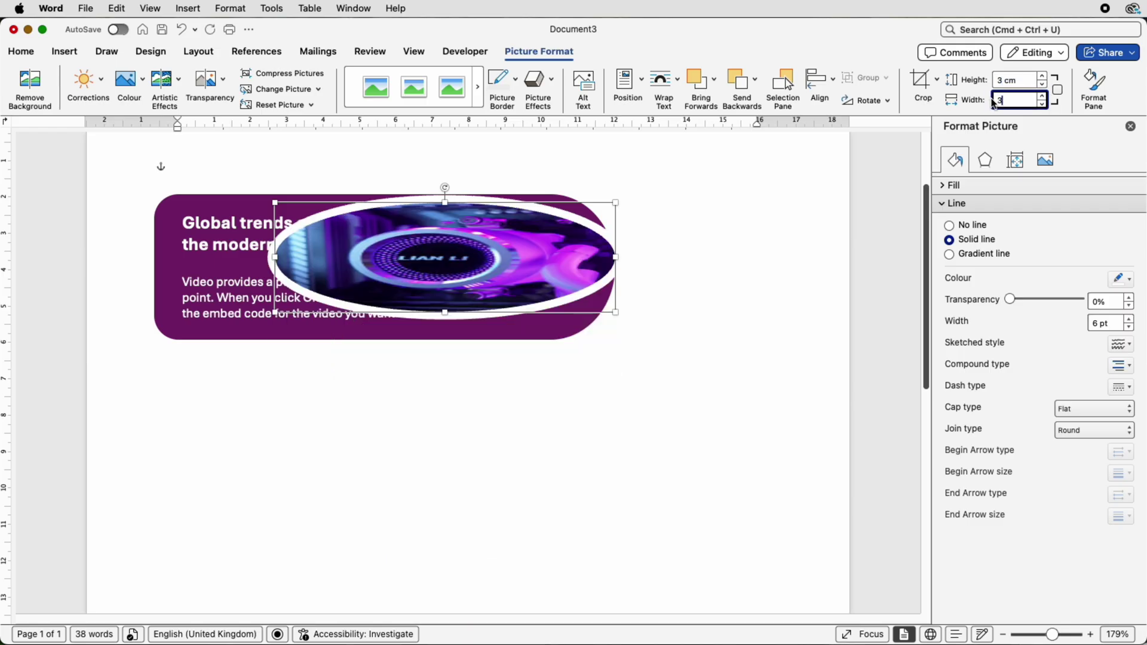
{"action": "key", "text": "Return"}
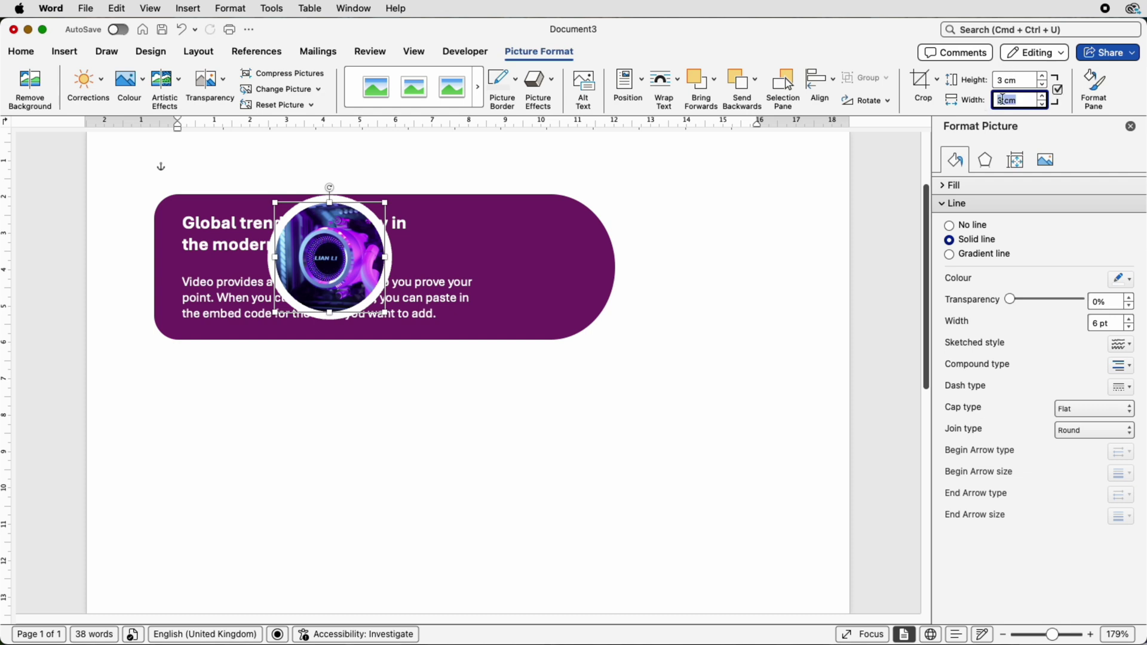
{"action": "left_click_drag", "start_coordinate": [343, 245], "coordinate": [547, 256]}
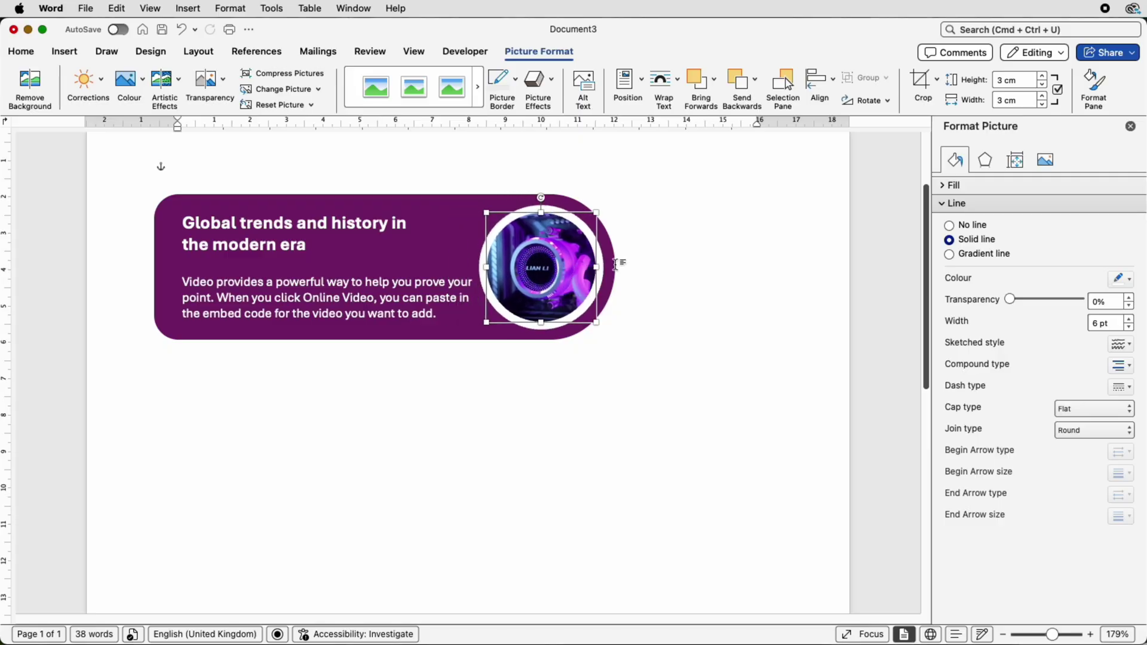
{"action": "left_click", "coordinate": [462, 225], "text": "shift"}
Select the photo together with the purple banner and align them to the middle.
{"action": "left_click", "coordinate": [528, 197], "text": "shift"}
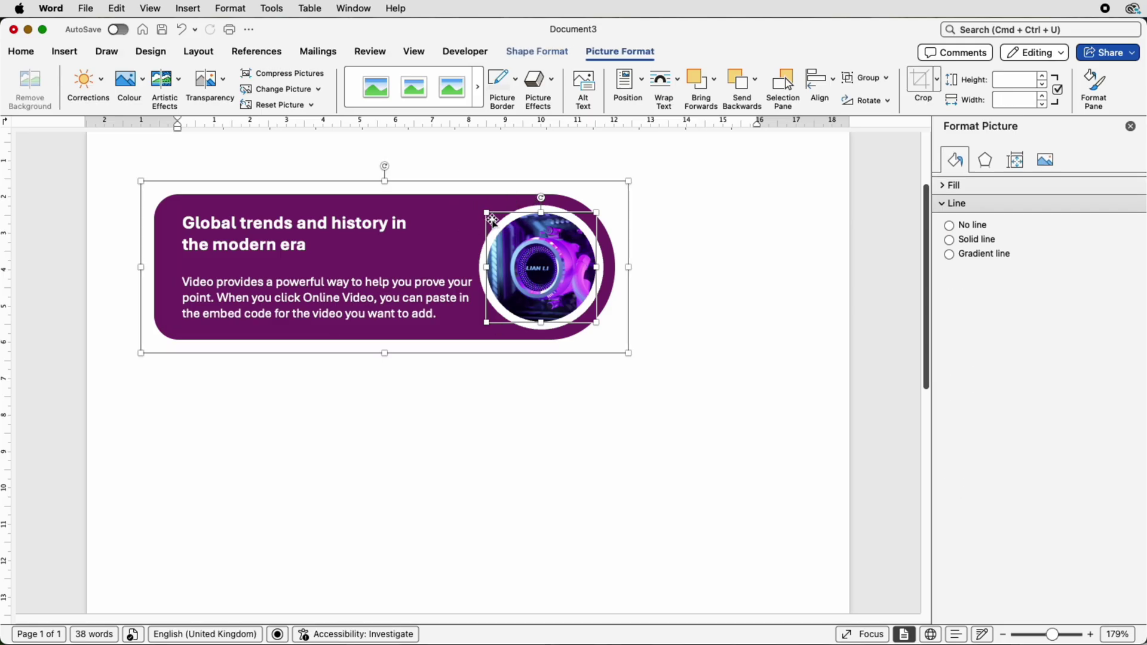
{"action": "left_click", "coordinate": [834, 81]}
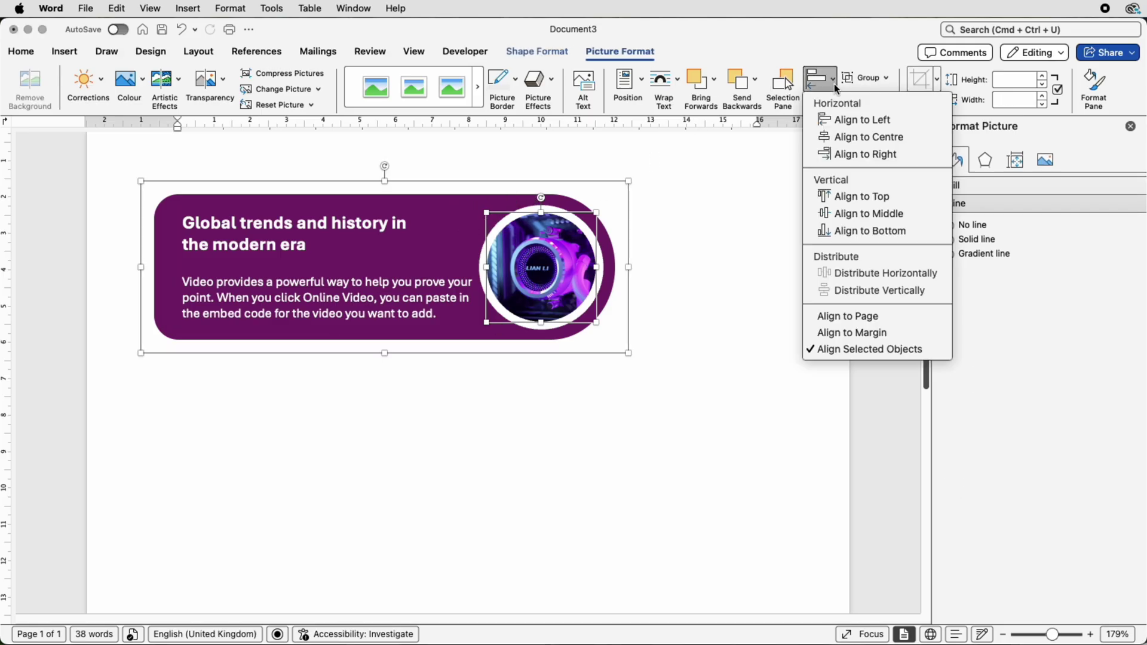
{"action": "left_click", "coordinate": [839, 217]}
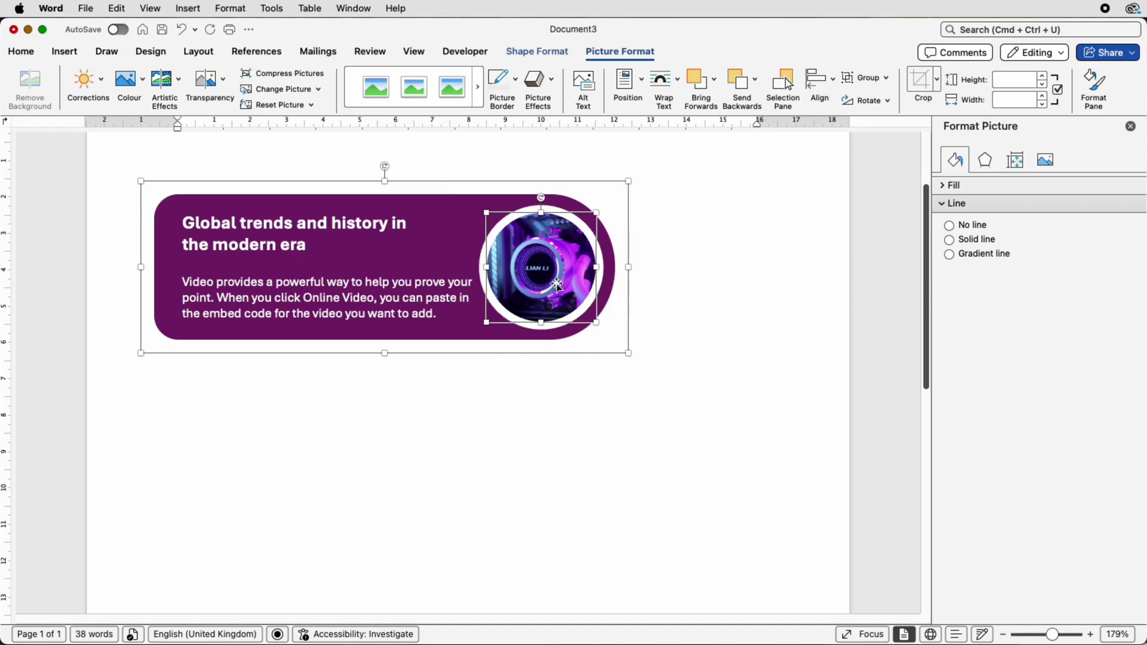
{"action": "left_click", "coordinate": [663, 315]}
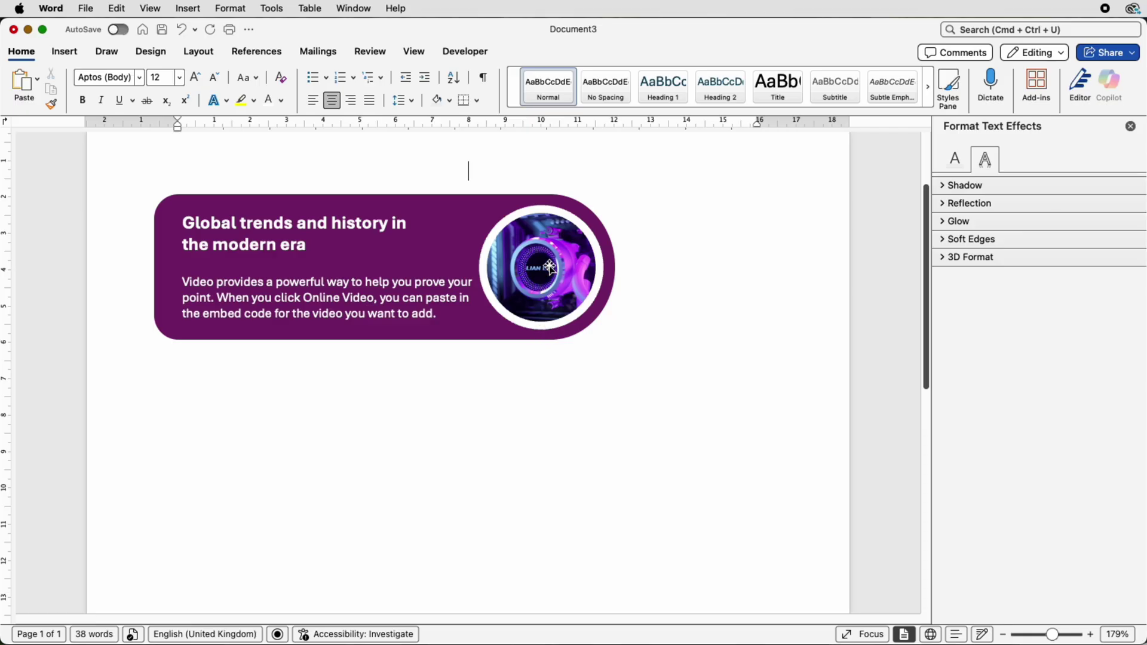
Stretch the banner leftward to about 13.26 cm wide and nudge its heading and body text left.
{"action": "left_click", "coordinate": [435, 290]}
{"action": "left_click_drag", "start_coordinate": [435, 290], "coordinate": [432, 288]}
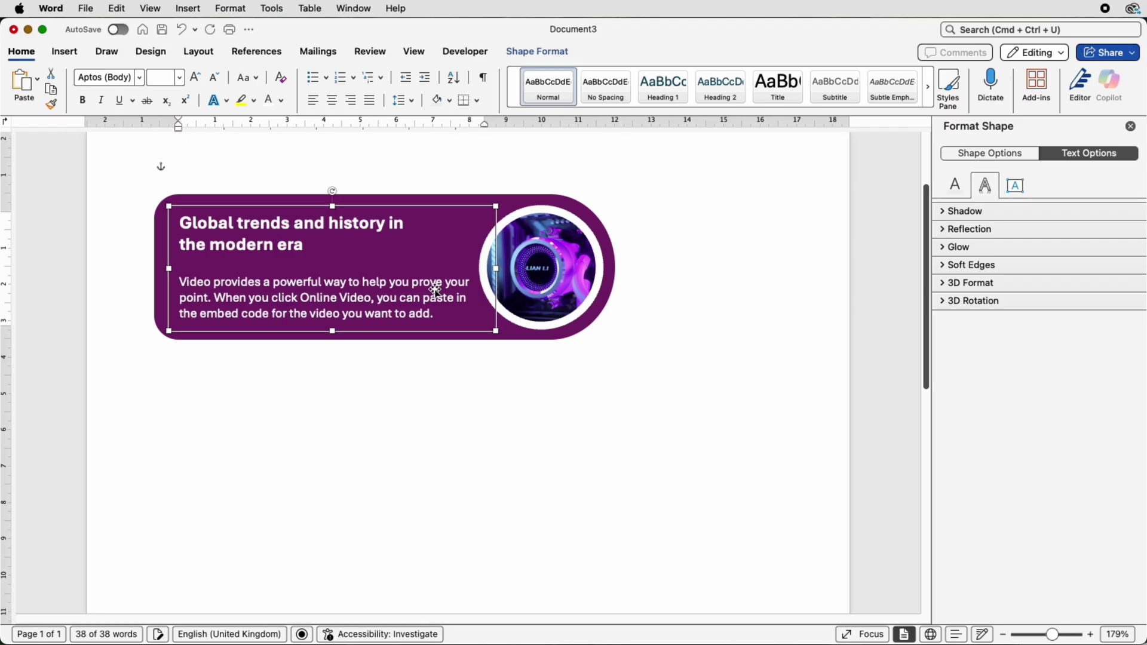
{"action": "left_click", "coordinate": [153, 256]}
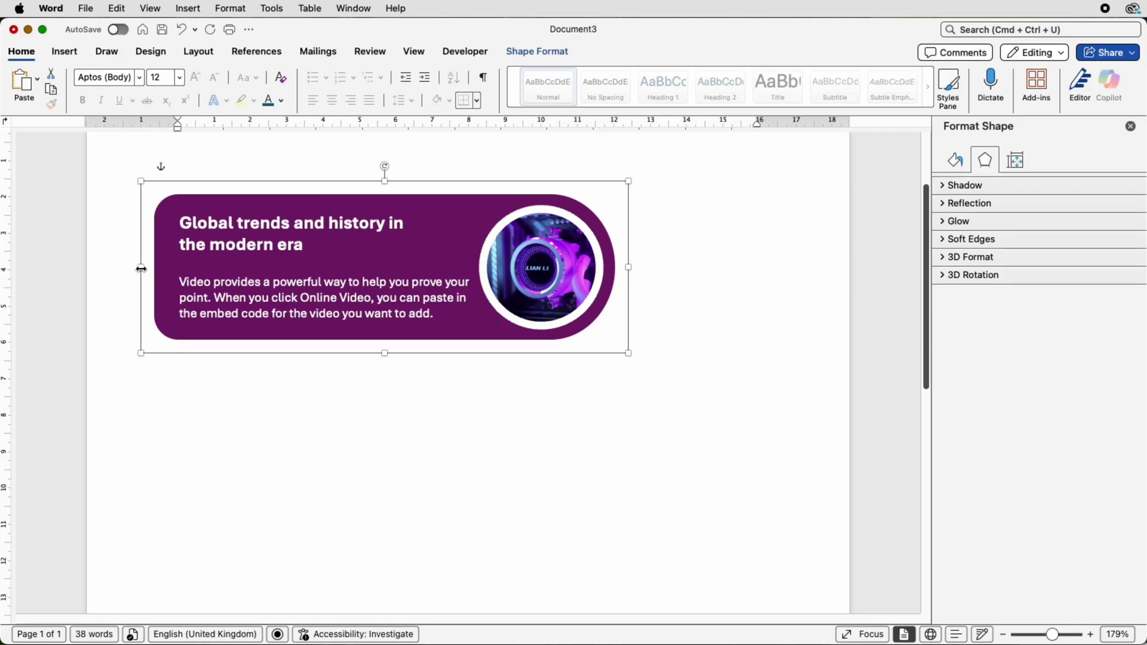
{"action": "left_click_drag", "start_coordinate": [141, 268], "coordinate": [135, 268]}
{"action": "left_click", "coordinate": [219, 273]}
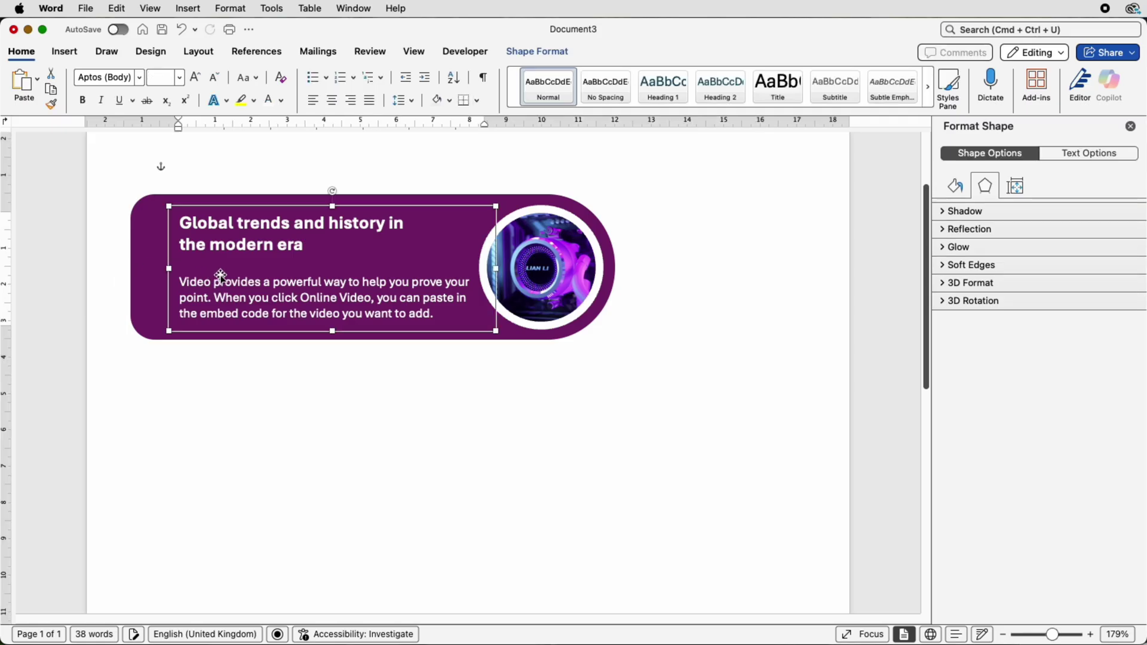
{"action": "key", "text": "Left"}
{"action": "key", "text": "Left"}
{"action": "key", "text": "Left"}
{"action": "key", "text": "Left"}
{"action": "key", "text": "Left"}
{"action": "key", "text": "Left"}
{"action": "key", "text": "Left"}
{"action": "key", "text": "Left"}
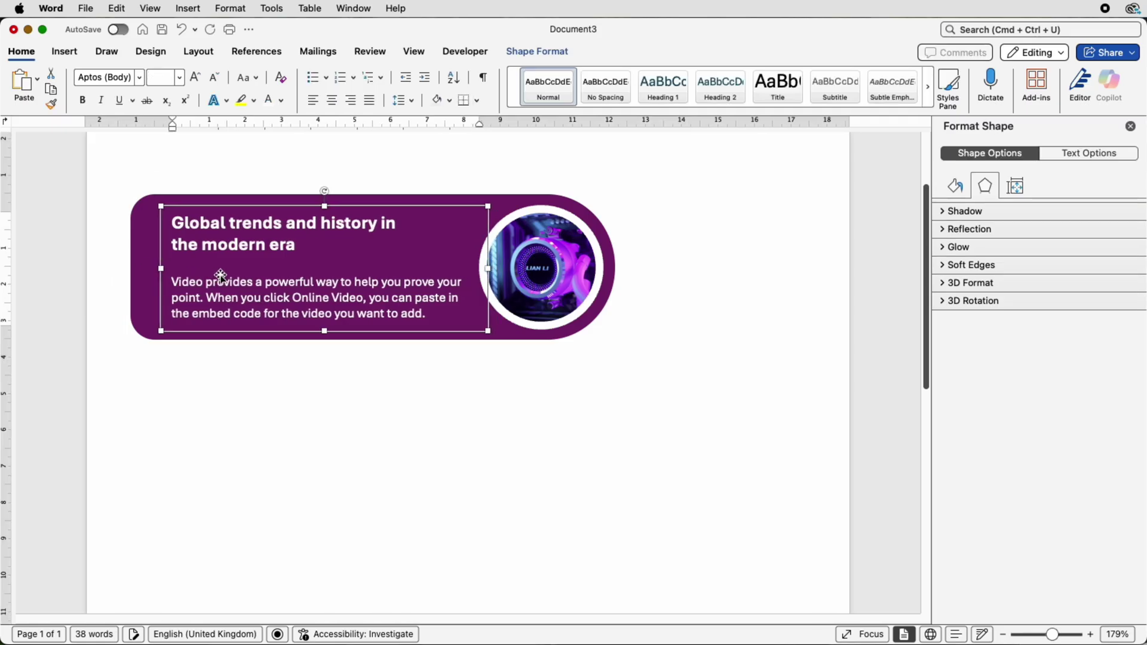
{"action": "key", "text": "Left"}
{"action": "key", "text": "Left"}
{"action": "key", "text": "Left"}
{"action": "left_click", "coordinate": [752, 291]}
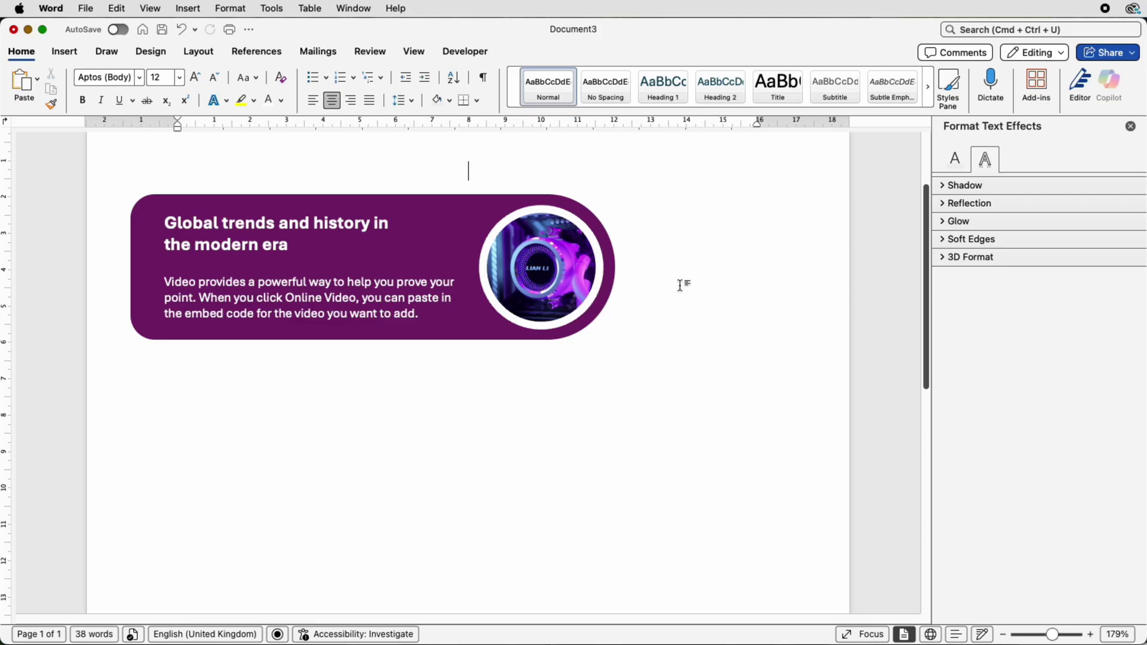
{"action": "left_click", "coordinate": [543, 273]}
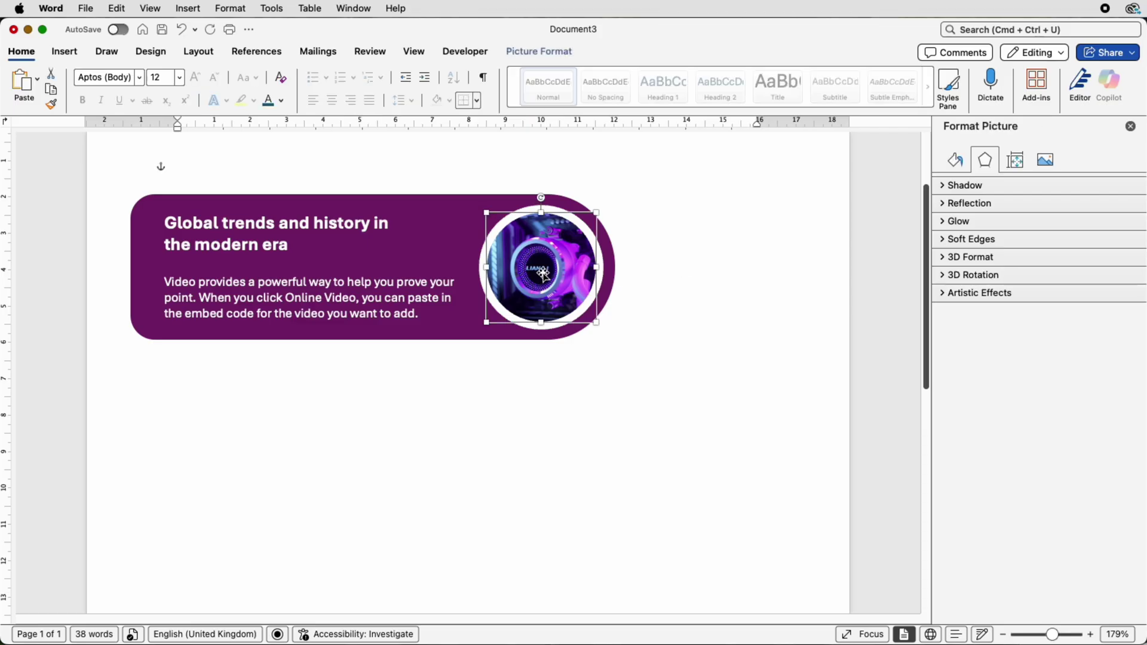
Group the circular photo with the banner's text box into one 3.99 × 13.31 cm object.
{"action": "left_click", "coordinate": [333, 252], "text": "shift"}
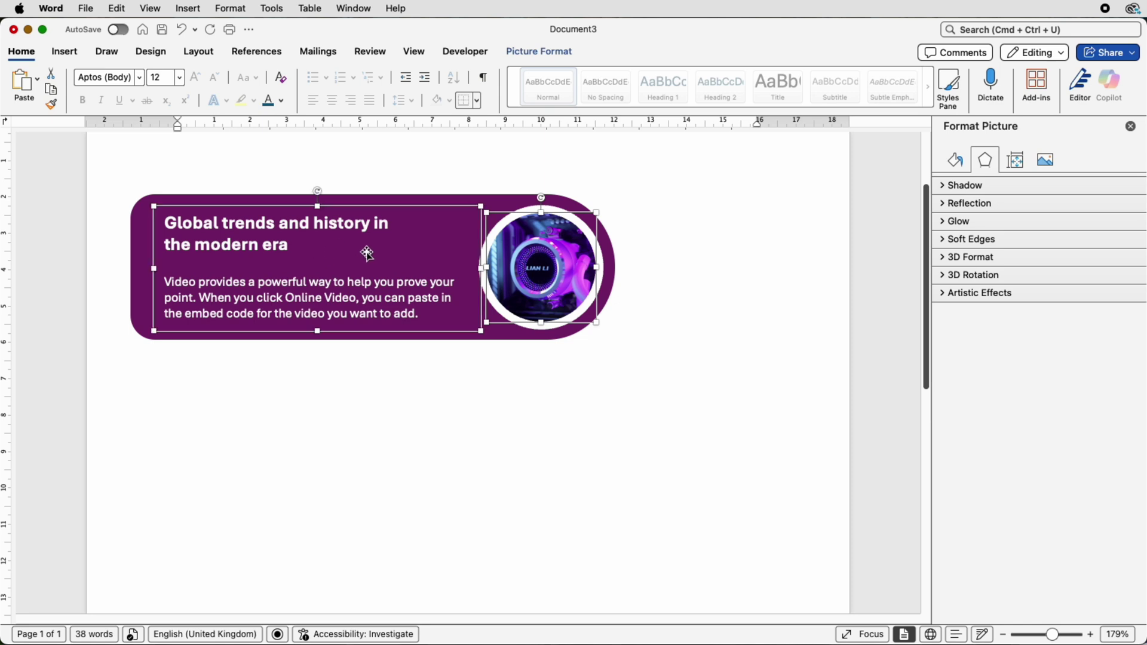
{"action": "left_click", "coordinate": [559, 51]}
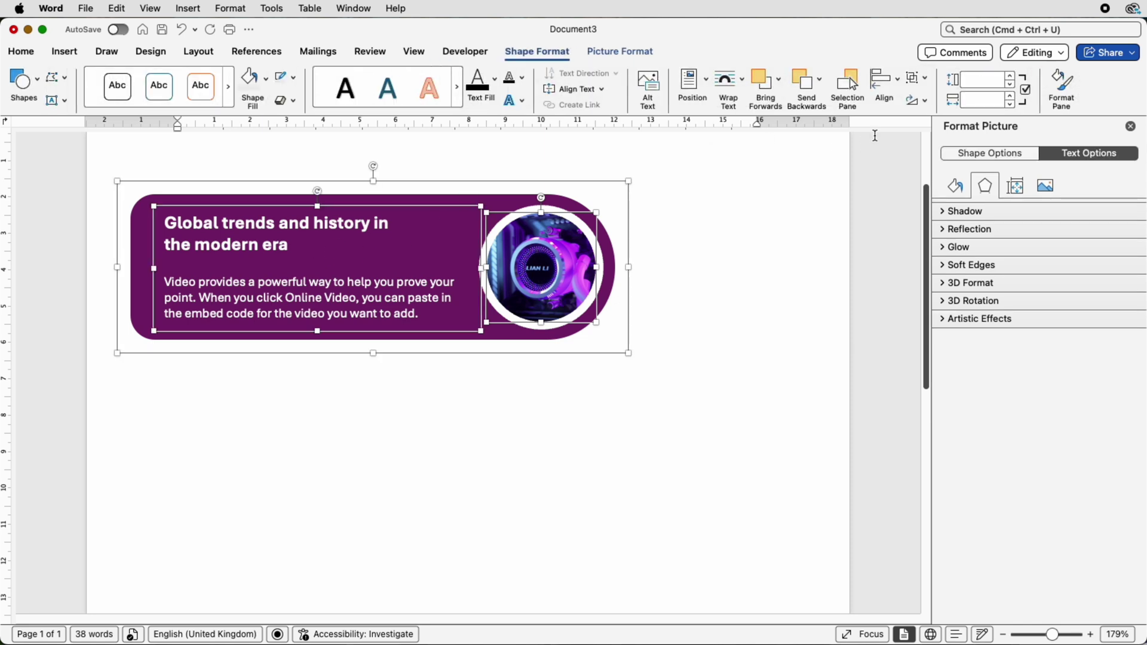
{"action": "left_click", "coordinate": [917, 77]}
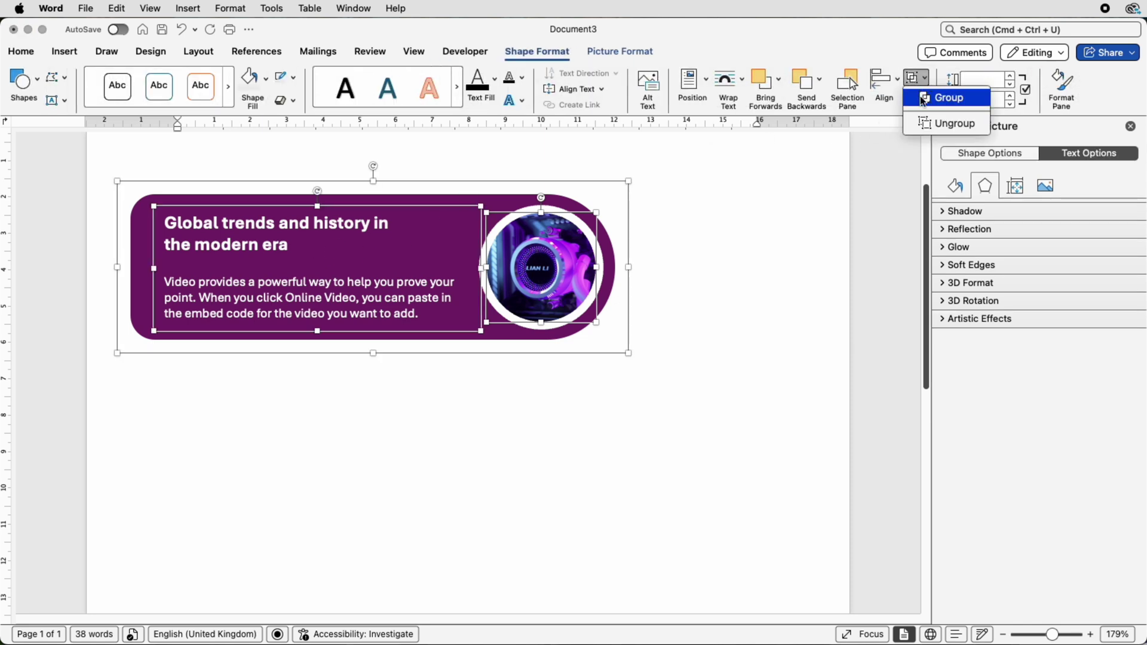
{"action": "left_click", "coordinate": [946, 98]}
{"action": "left_click_drag", "start_coordinate": [1053, 636], "coordinate": [1038, 635]}
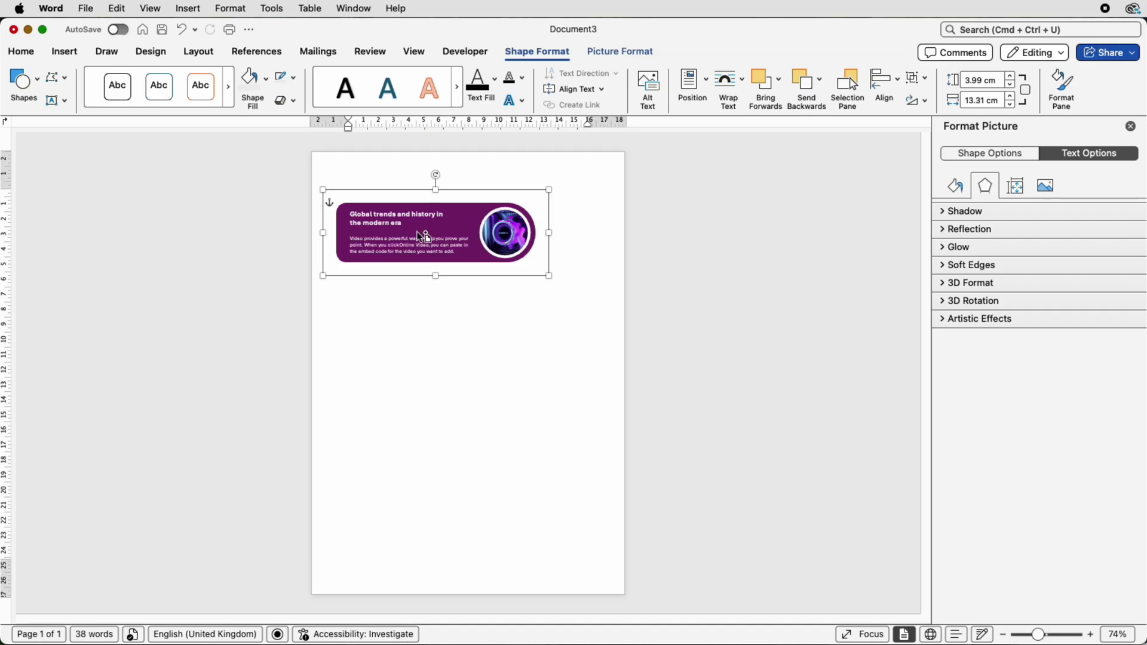
Ctrl-drag the banner card to create a duplicate directly below the original.
{"action": "left_click_drag", "start_coordinate": [422, 237], "coordinate": [421, 309]}
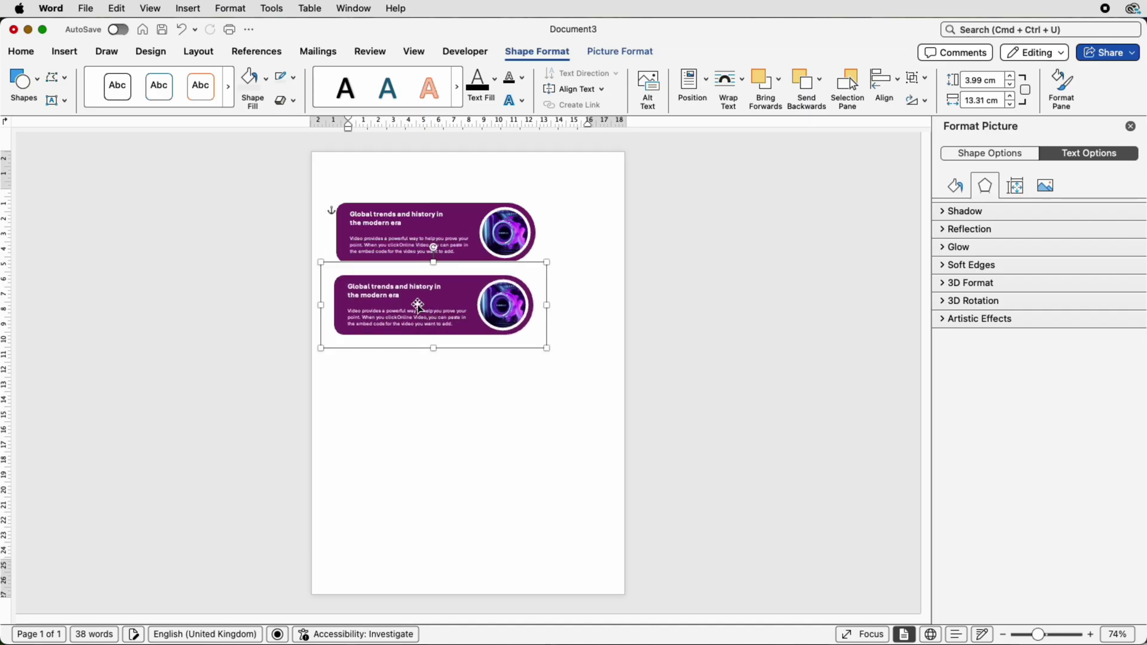
{"action": "left_click", "coordinate": [31, 56]}
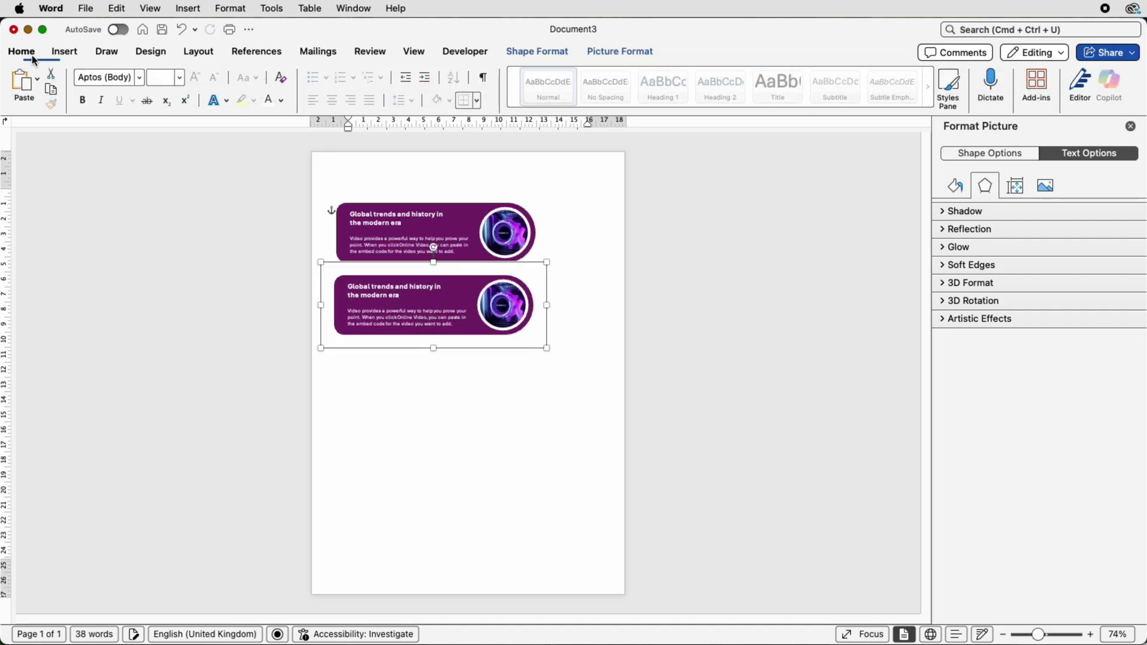
{"action": "left_click", "coordinate": [402, 379]}
Paste more banner copies and move them into the fourth and fifth rows down the page.
{"action": "left_click", "coordinate": [22, 85]}
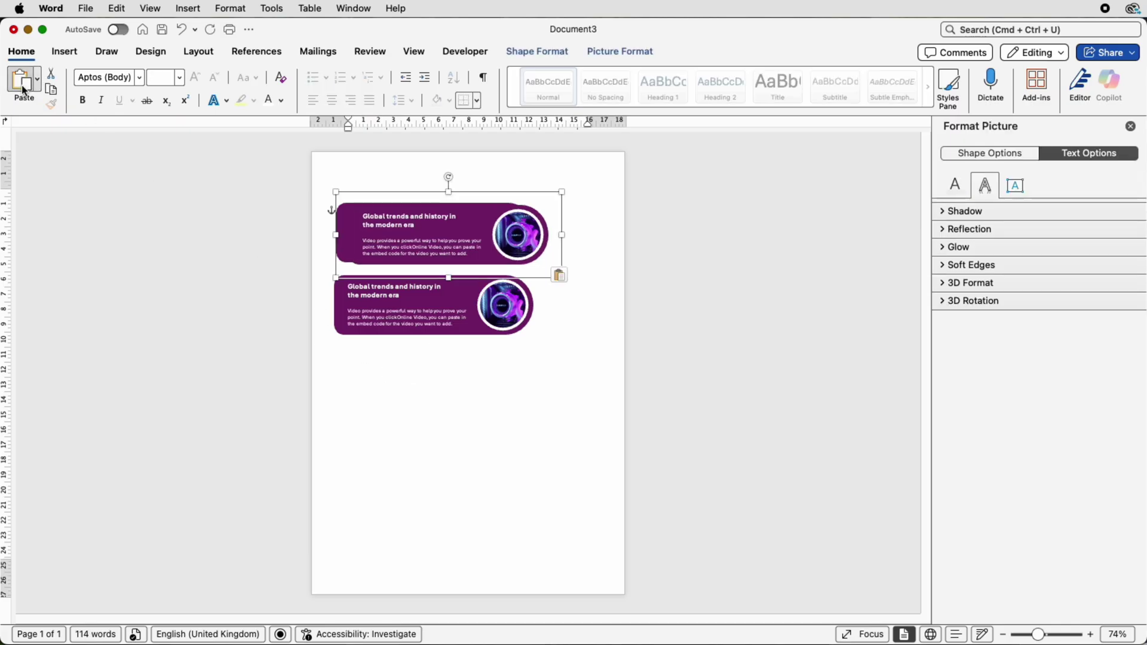
{"action": "left_click", "coordinate": [22, 85]}
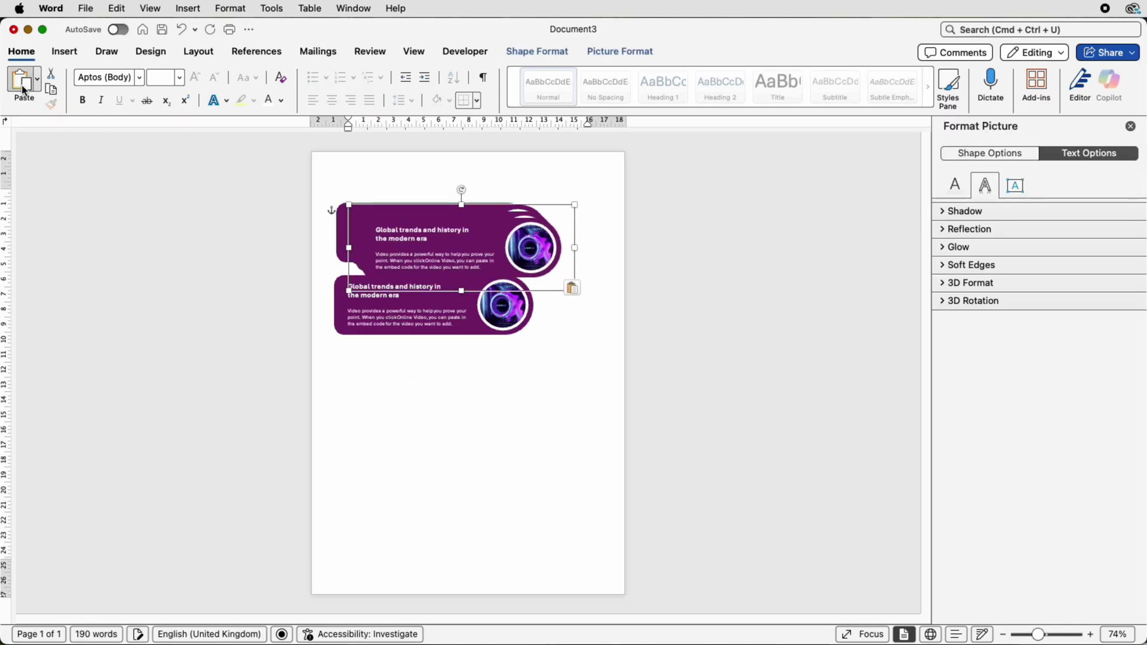
{"action": "left_click_drag", "start_coordinate": [438, 267], "coordinate": [393, 464]}
{"action": "left_click_drag", "start_coordinate": [464, 248], "coordinate": [462, 553]}
{"action": "left_click", "coordinate": [573, 465]}
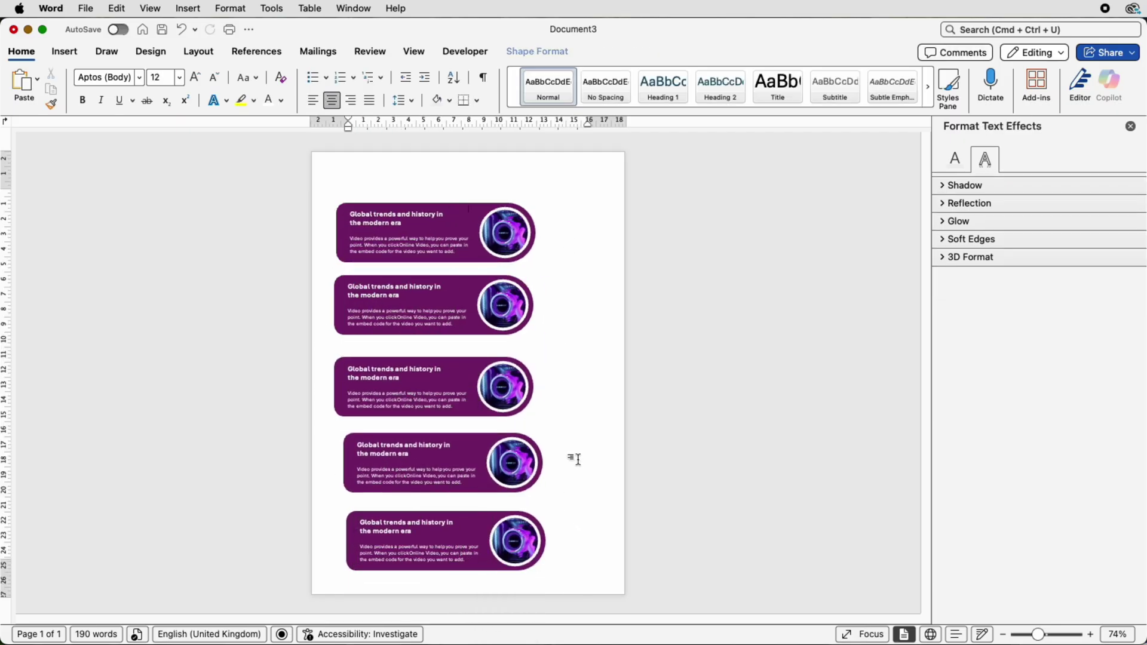
{"action": "left_click", "coordinate": [439, 322]}
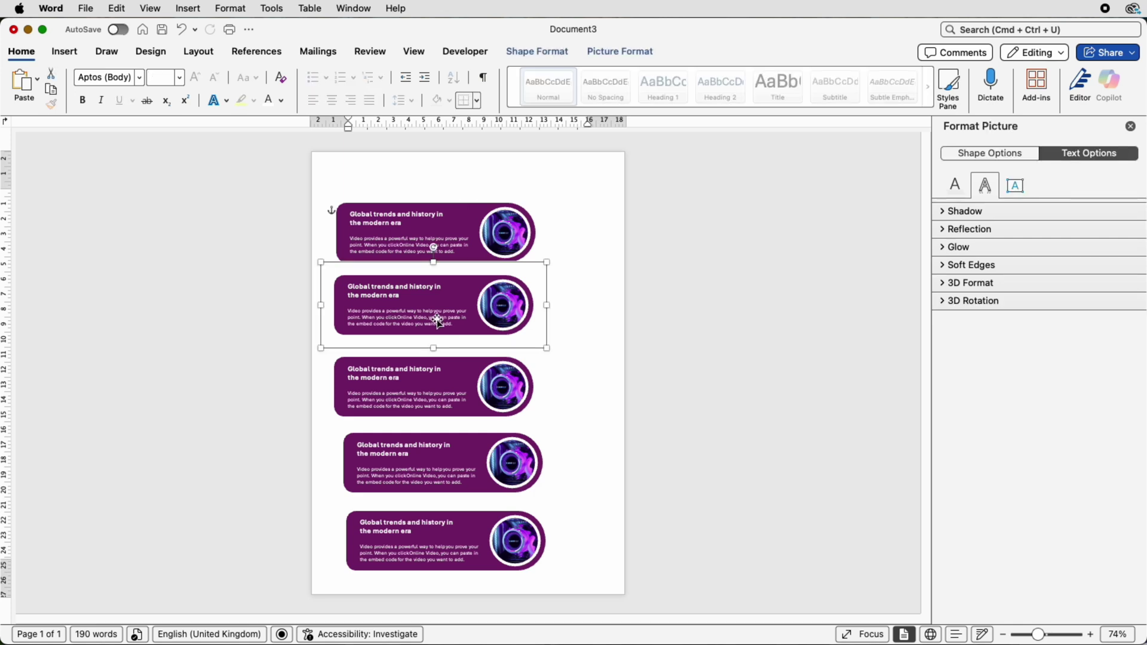
Flip the second and fourth banners horizontally so their photos sit on the left.
{"action": "left_click", "coordinate": [560, 52]}
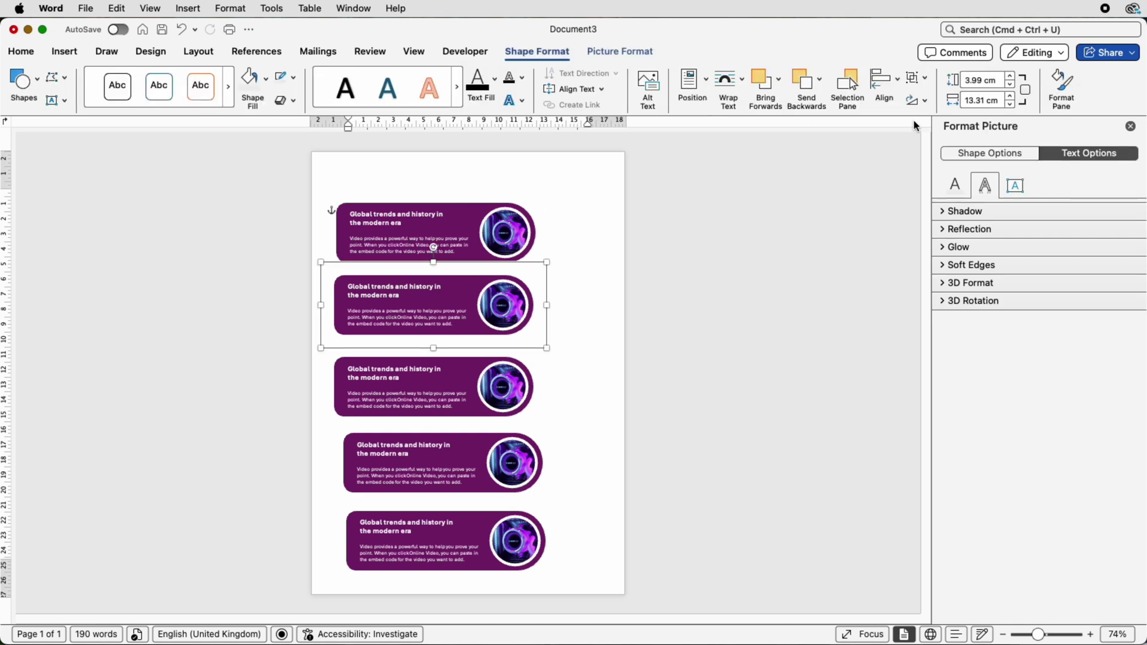
{"action": "left_click", "coordinate": [920, 101]}
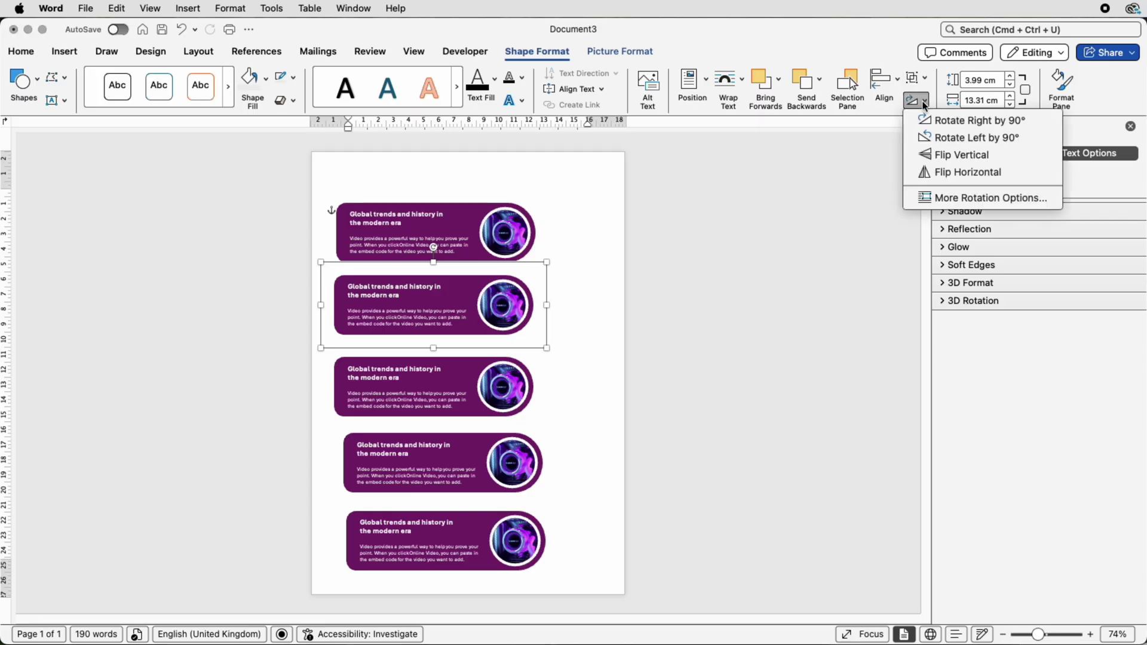
{"action": "left_click", "coordinate": [934, 173]}
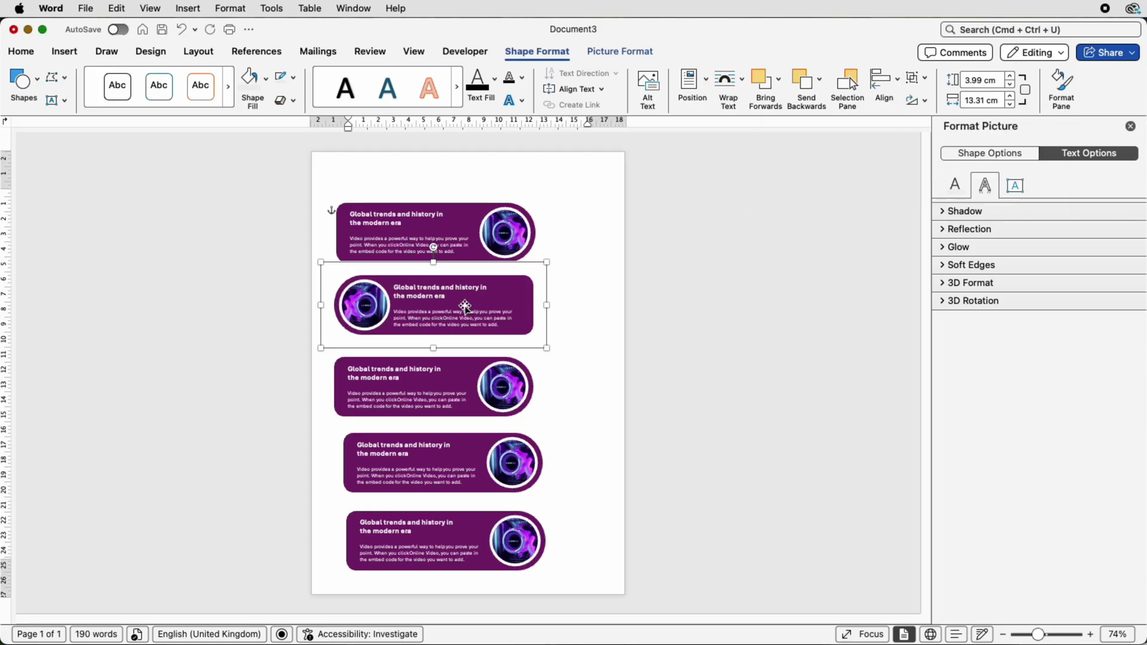
{"action": "left_click", "coordinate": [442, 461]}
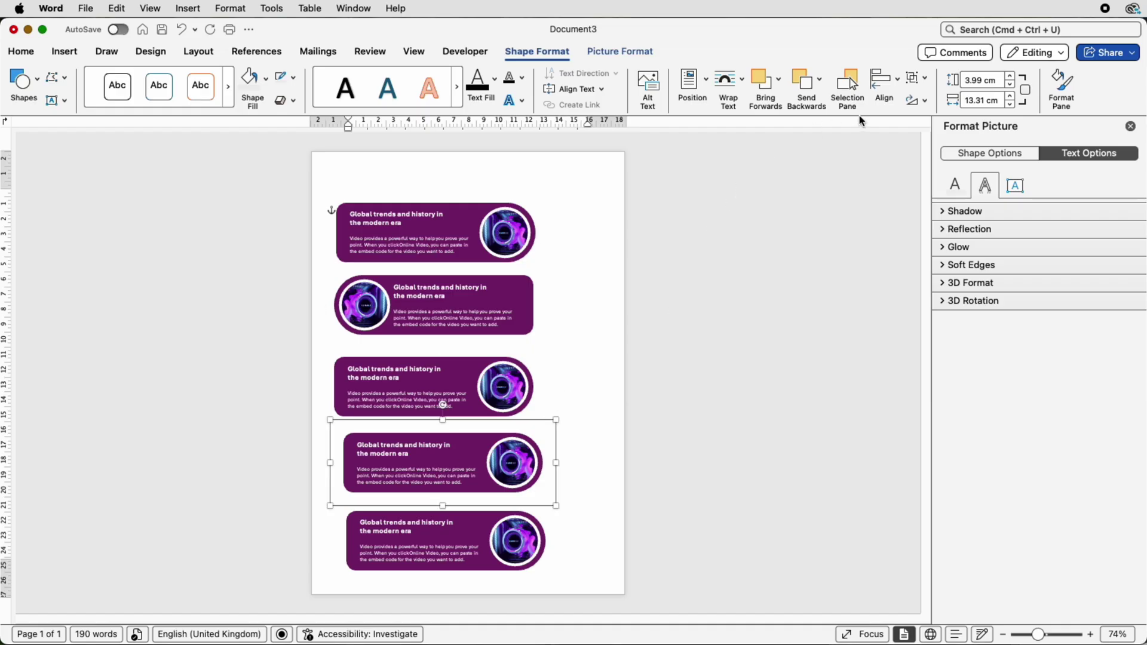
{"action": "left_click", "coordinate": [924, 103]}
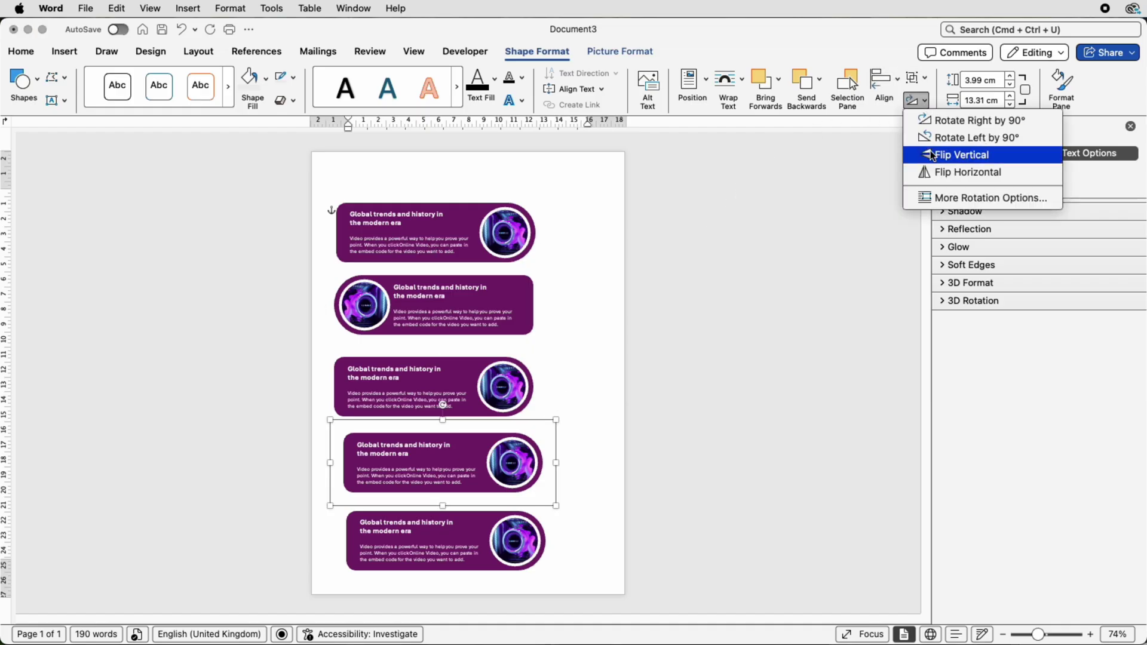
{"action": "left_click", "coordinate": [932, 173]}
Shift the fourth and second banners to the right to form a zigzag layout.
{"action": "left_click_drag", "start_coordinate": [483, 462], "coordinate": [522, 462]}
{"action": "left_click_drag", "start_coordinate": [486, 312], "coordinate": [537, 316]}
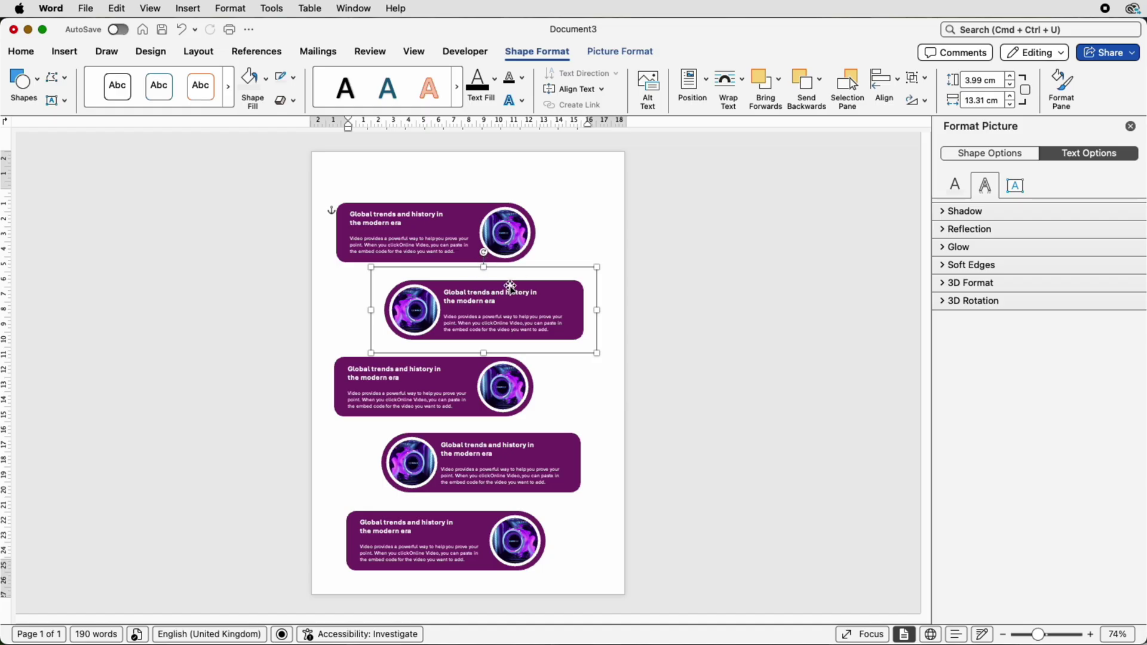
{"action": "left_click_drag", "start_coordinate": [1038, 635], "coordinate": [1052, 634]}
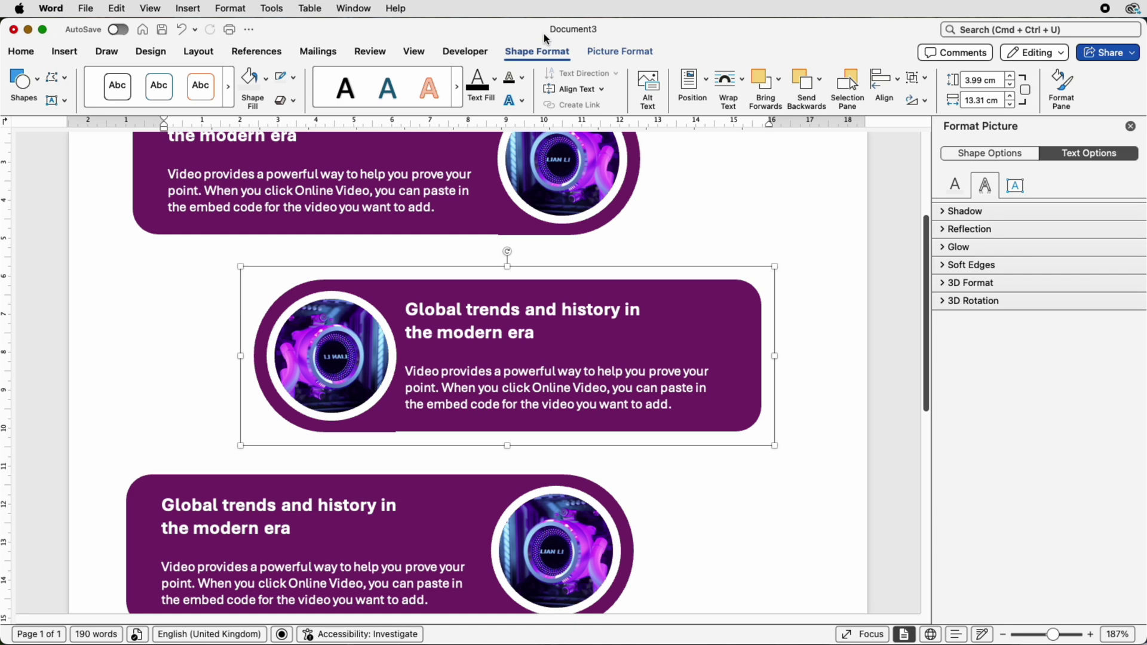
Ungroup the second banner and delete its old circular photo.
{"action": "left_click", "coordinate": [924, 79]}
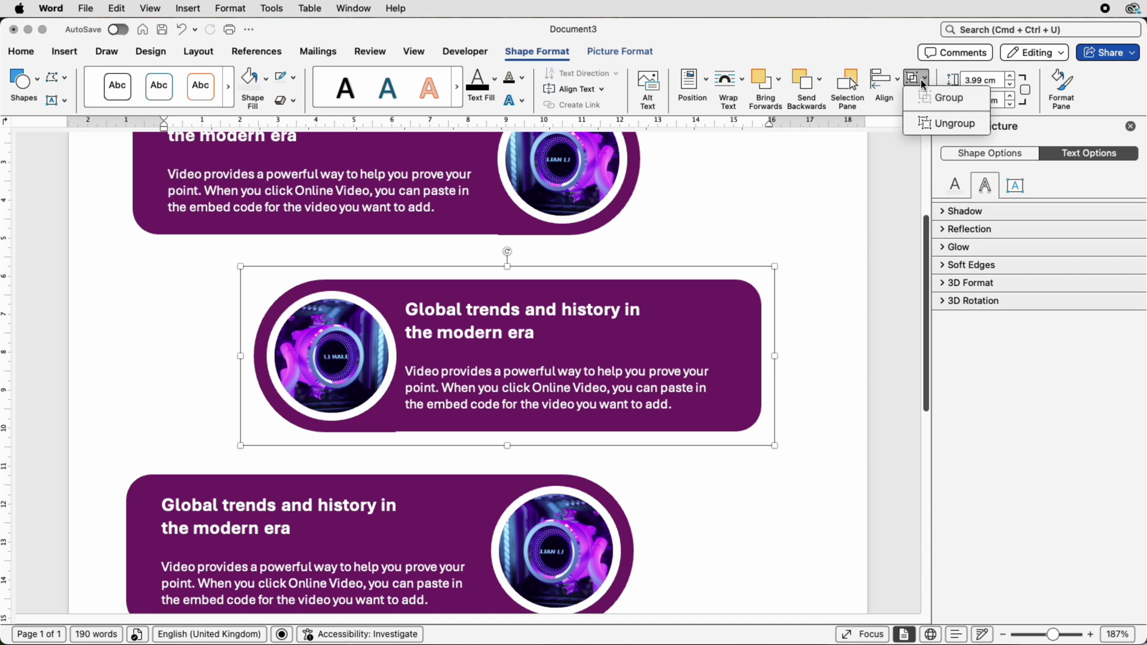
{"action": "left_click", "coordinate": [927, 124]}
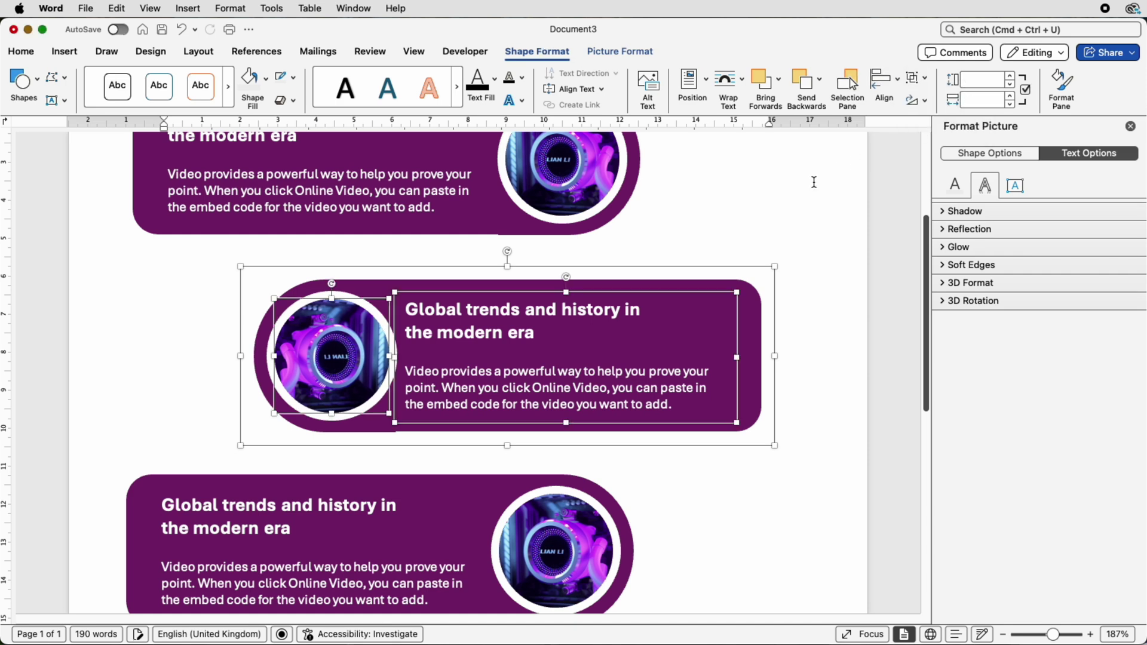
{"action": "left_click", "coordinate": [814, 182]}
{"action": "scroll", "coordinate": [379, 266], "scroll_direction": "up", "scroll_amount": 2}
{"action": "left_click", "coordinate": [322, 395]}
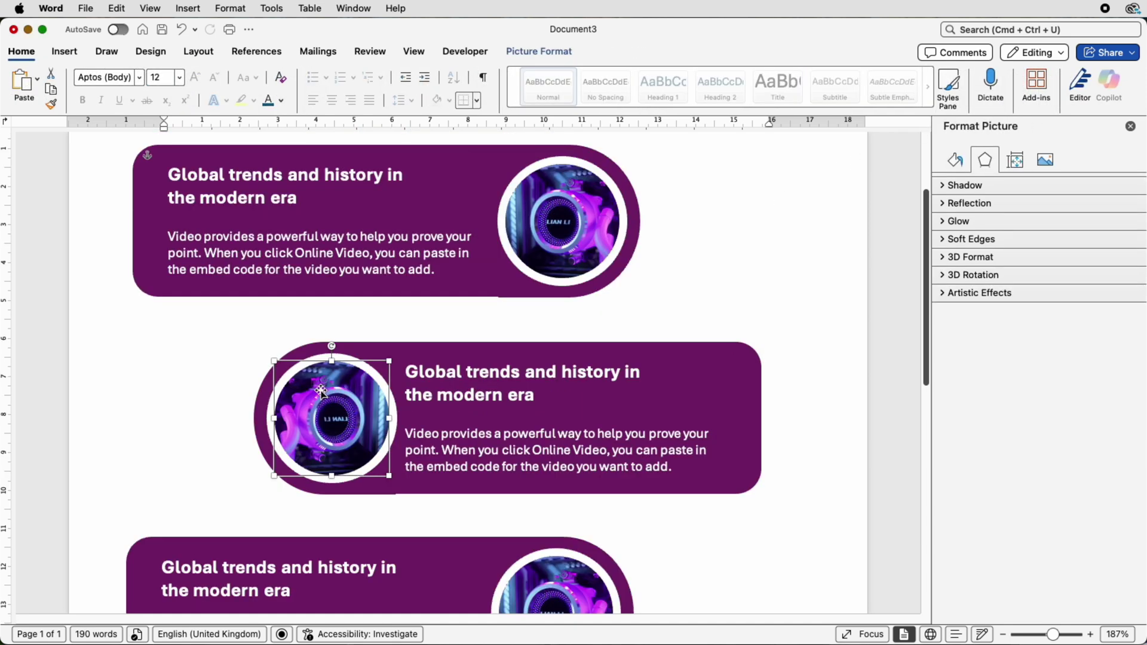
{"action": "key", "text": "BackSpace"}
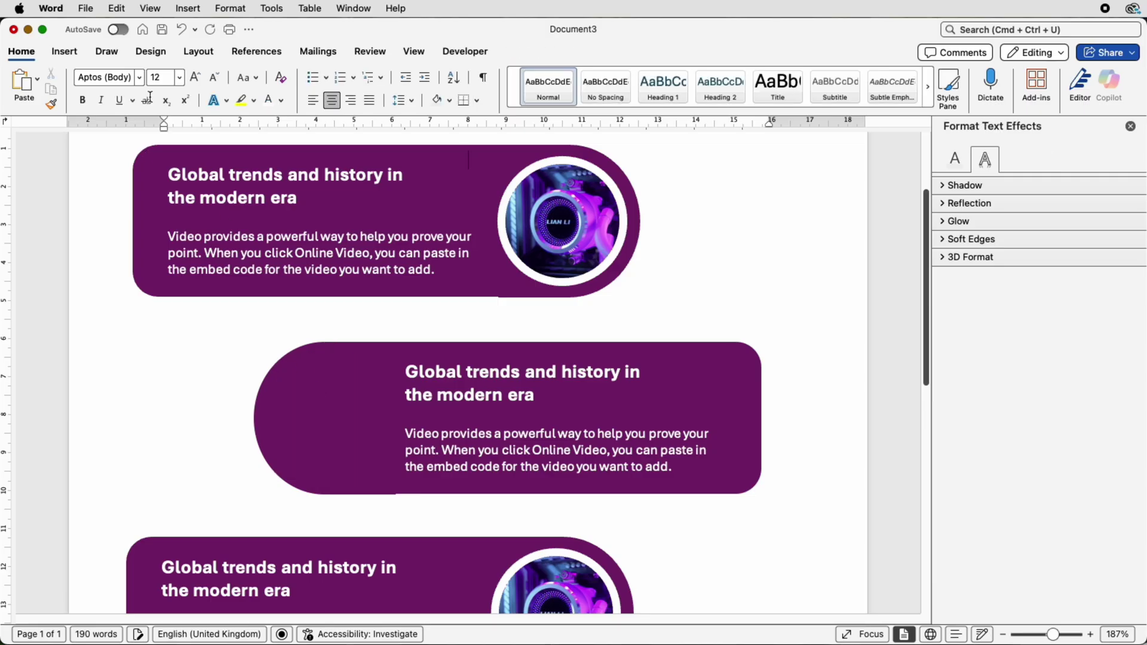
Insert the first AI-generated robot-and-circuit image from the History folder.
{"action": "left_click", "coordinate": [64, 51]}
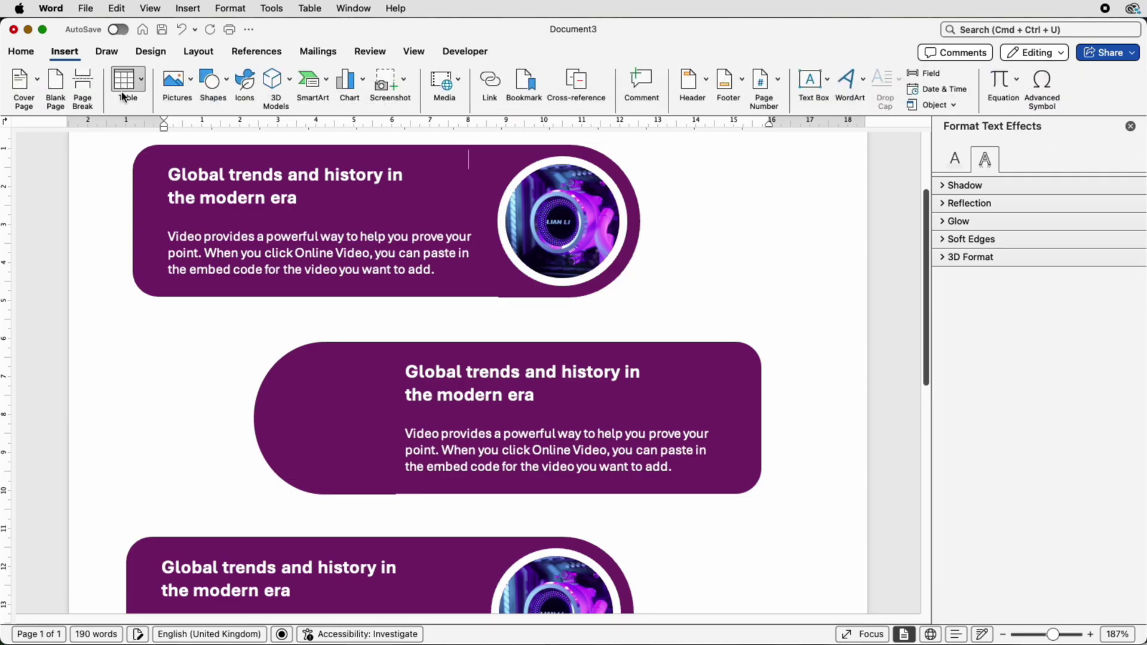
{"action": "left_click", "coordinate": [192, 91]}
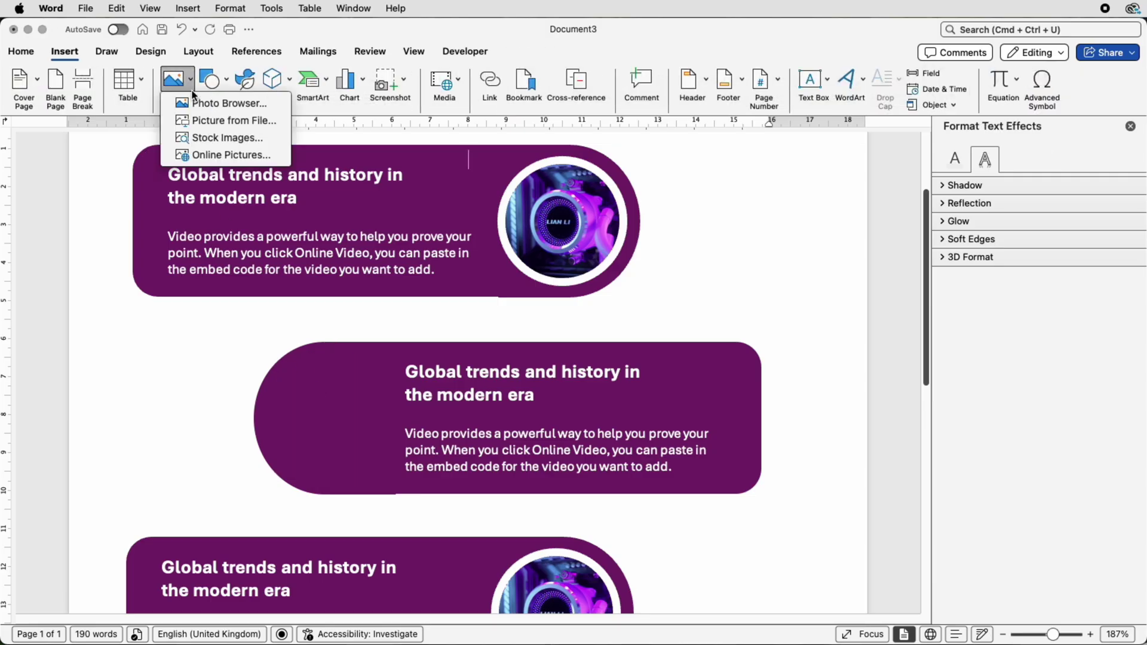
{"action": "left_click", "coordinate": [207, 122]}
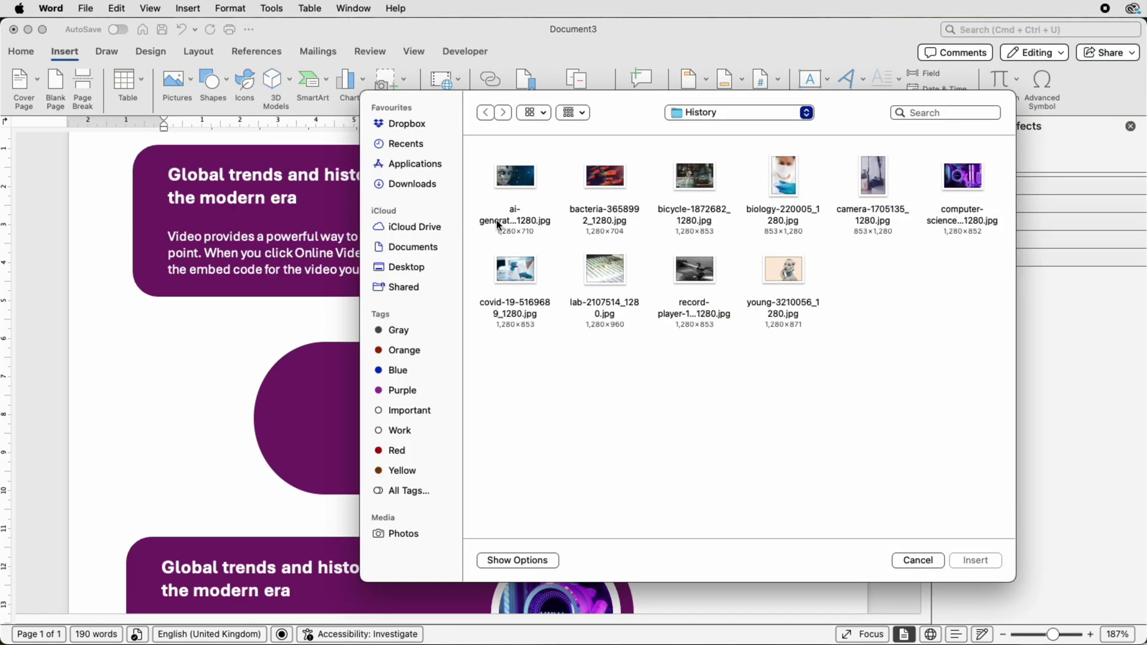
{"action": "left_click", "coordinate": [526, 177]}
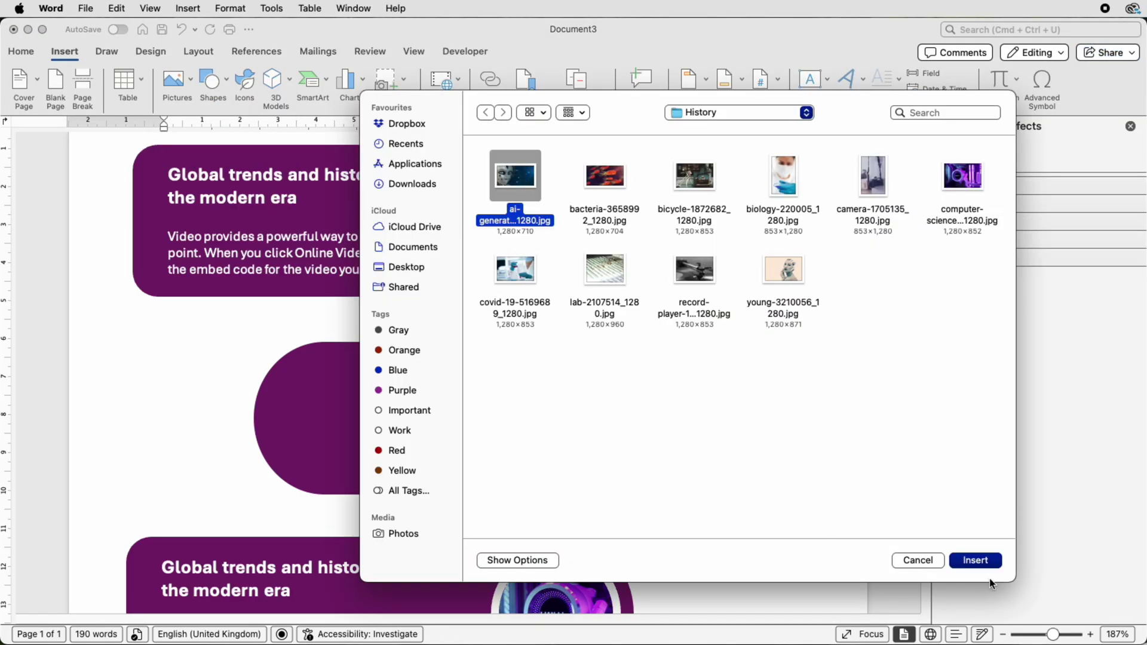
{"action": "left_click", "coordinate": [975, 561]}
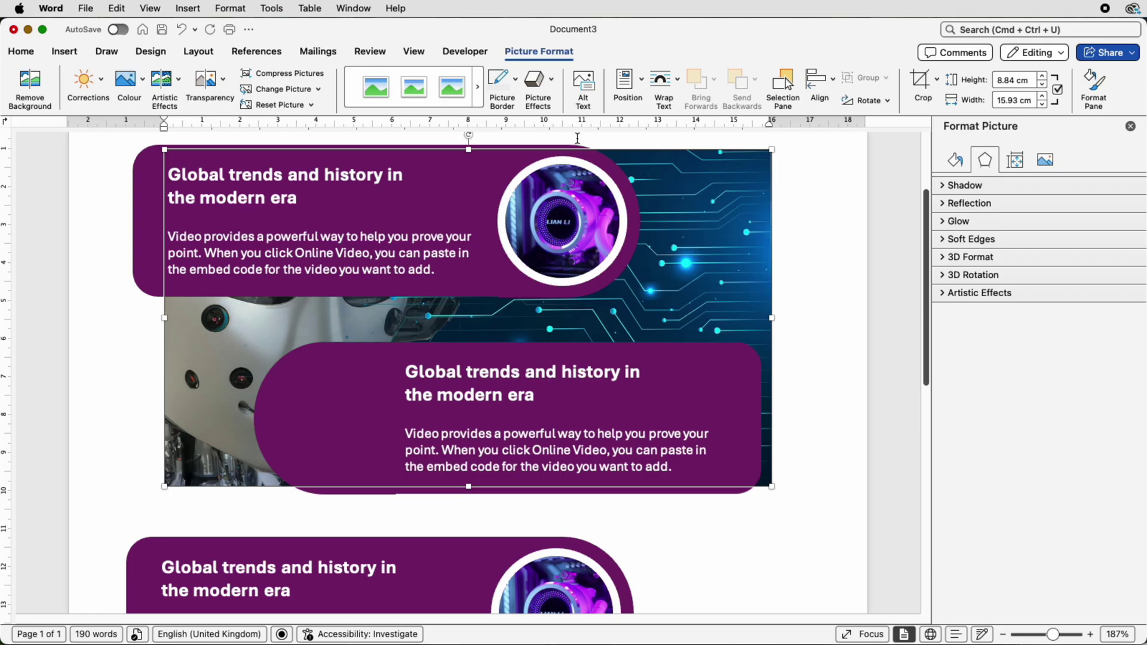
Set the robot picture in front of text and crop it to a 1:1 square around the face.
{"action": "left_click", "coordinate": [677, 83]}
{"action": "left_click", "coordinate": [691, 220]}
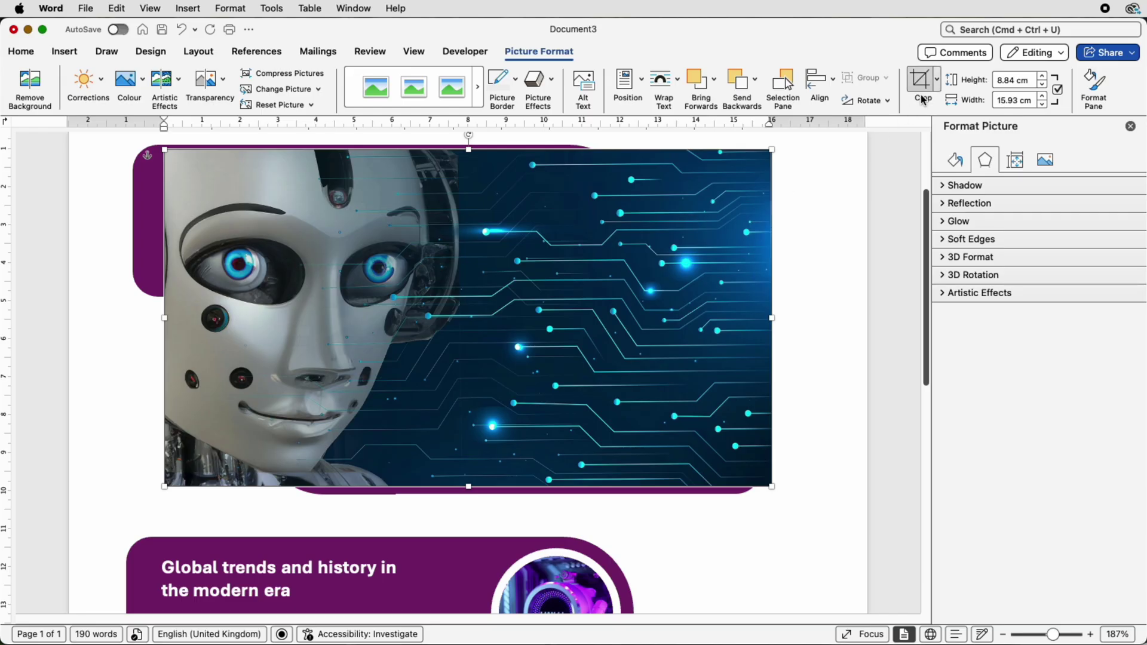
{"action": "left_click", "coordinate": [937, 88]}
{"action": "mouse_move", "coordinate": [951, 159]}
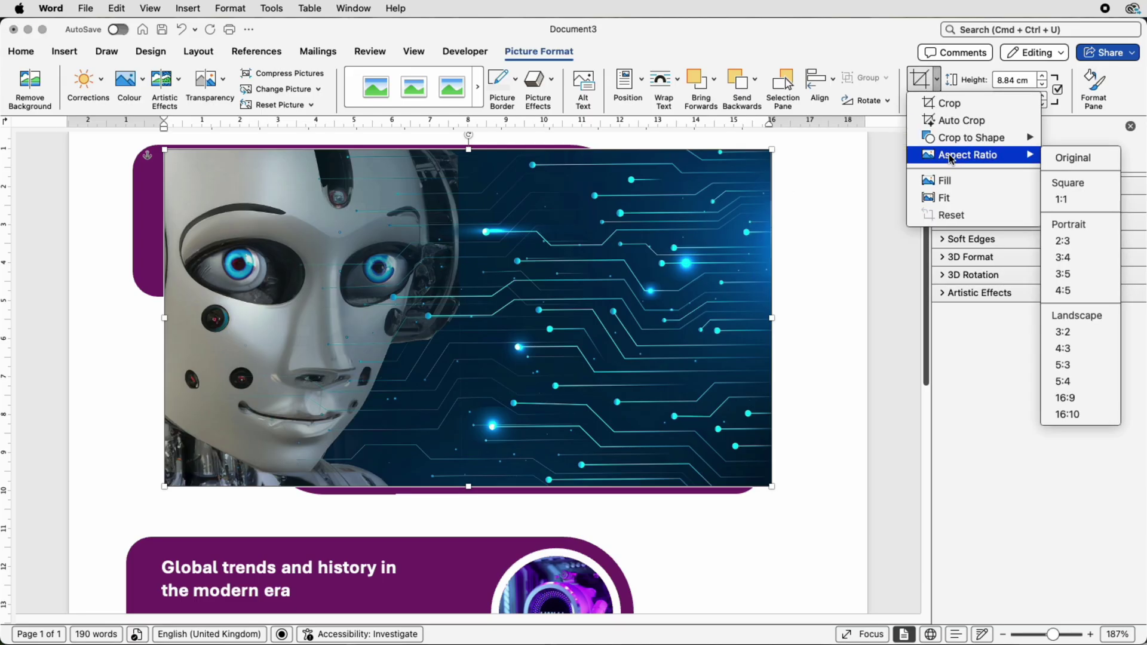
{"action": "left_click", "coordinate": [1071, 203]}
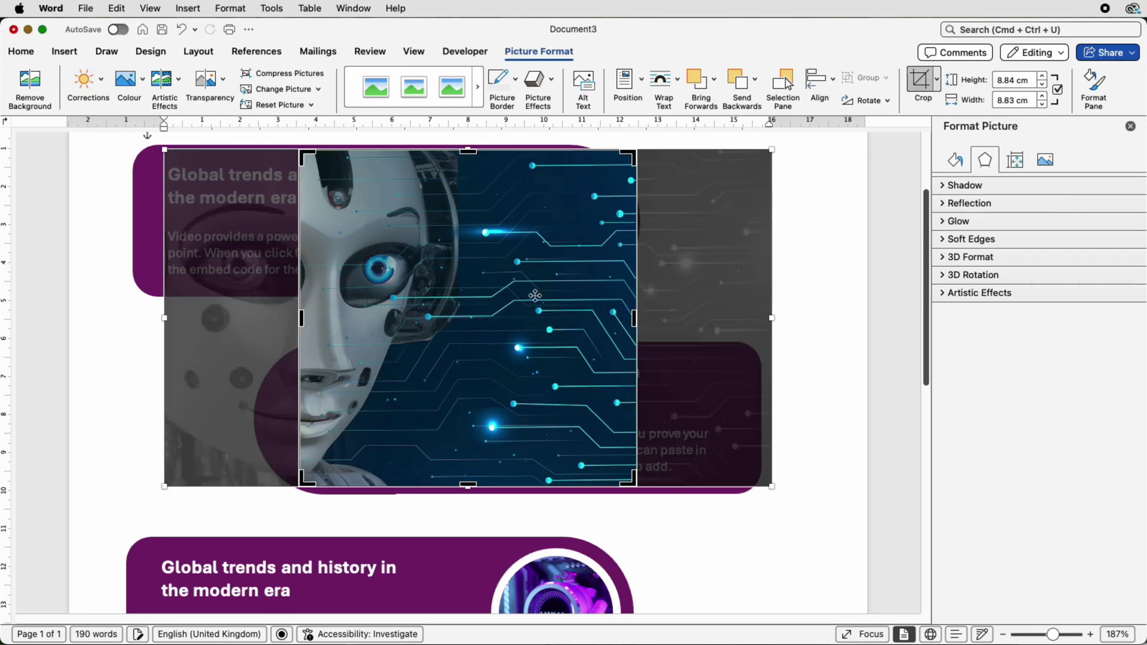
{"action": "left_click_drag", "start_coordinate": [421, 303], "coordinate": [551, 304]}
{"action": "key", "text": "Escape"}
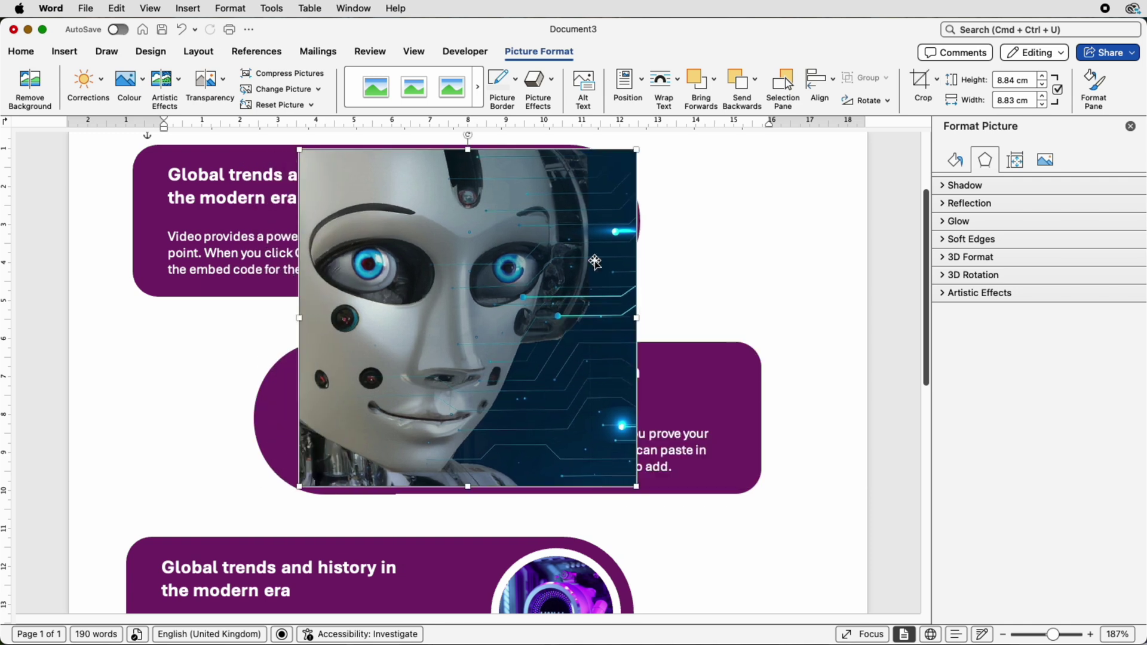
Crop the square robot picture to an oval shape, making it a circle.
{"action": "left_click", "coordinate": [937, 89]}
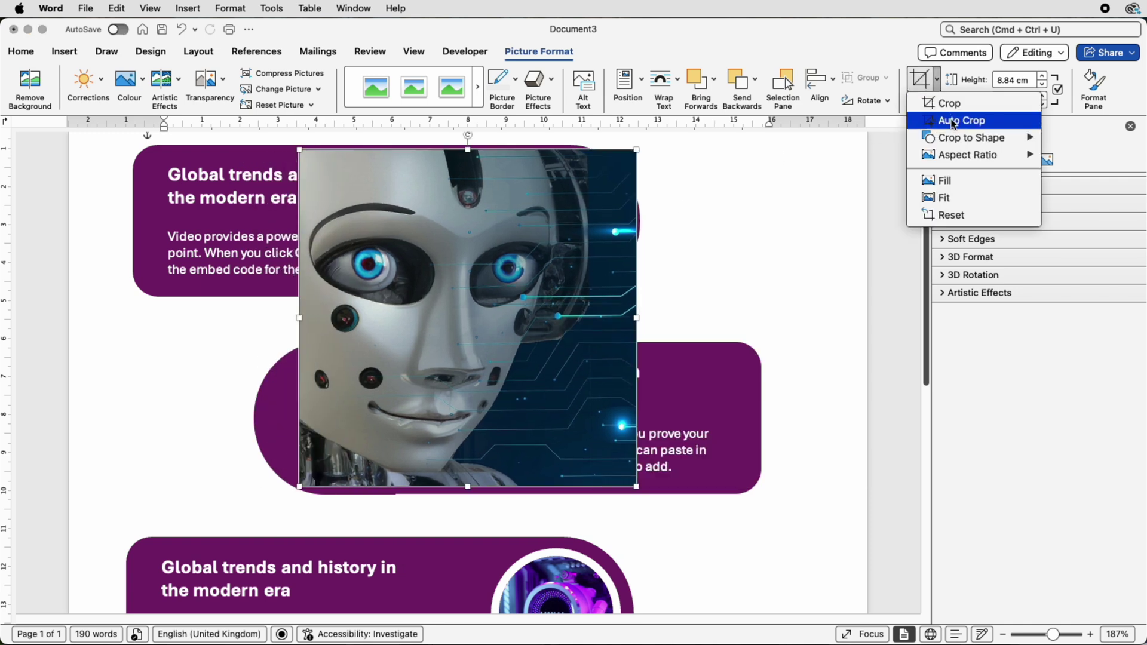
{"action": "mouse_move", "coordinate": [958, 140]}
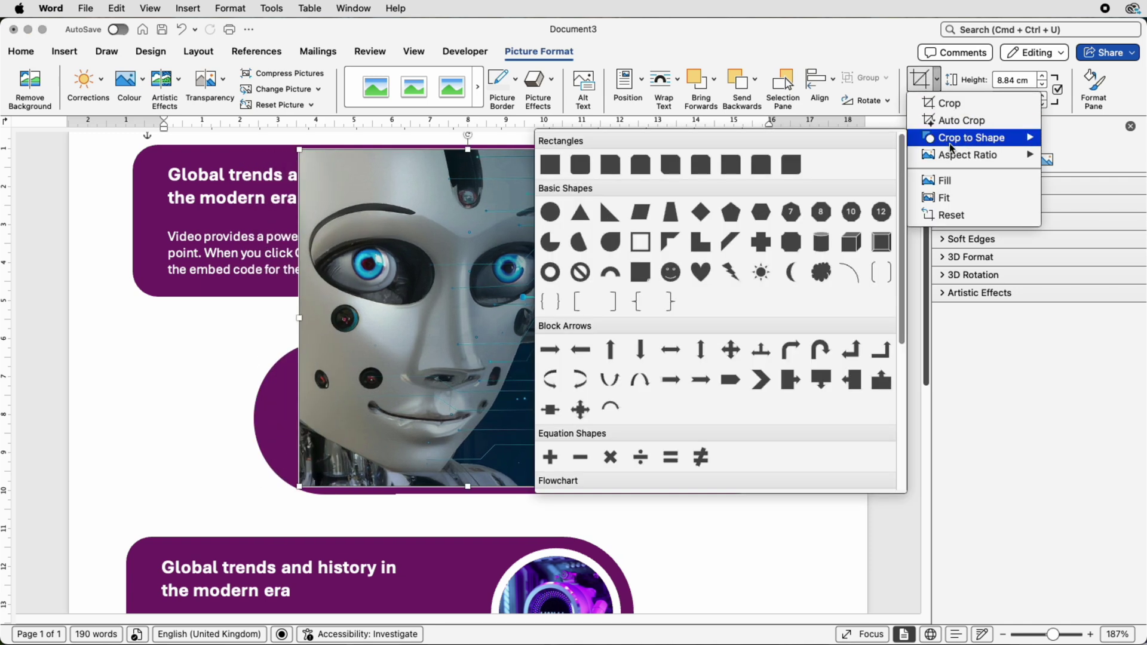
{"action": "left_click", "coordinate": [551, 211]}
{"action": "scroll", "coordinate": [554, 215], "scroll_direction": "up", "scroll_amount": 1}
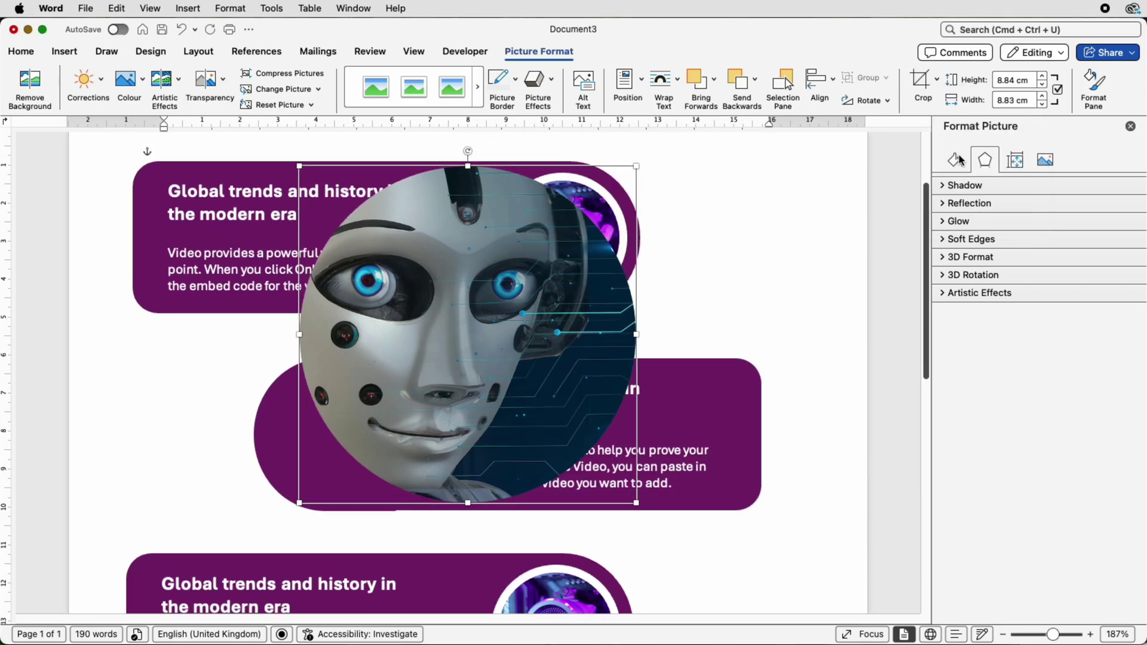
Give the robot picture a solid white outline 6 pt wide.
{"action": "left_click", "coordinate": [958, 160]}
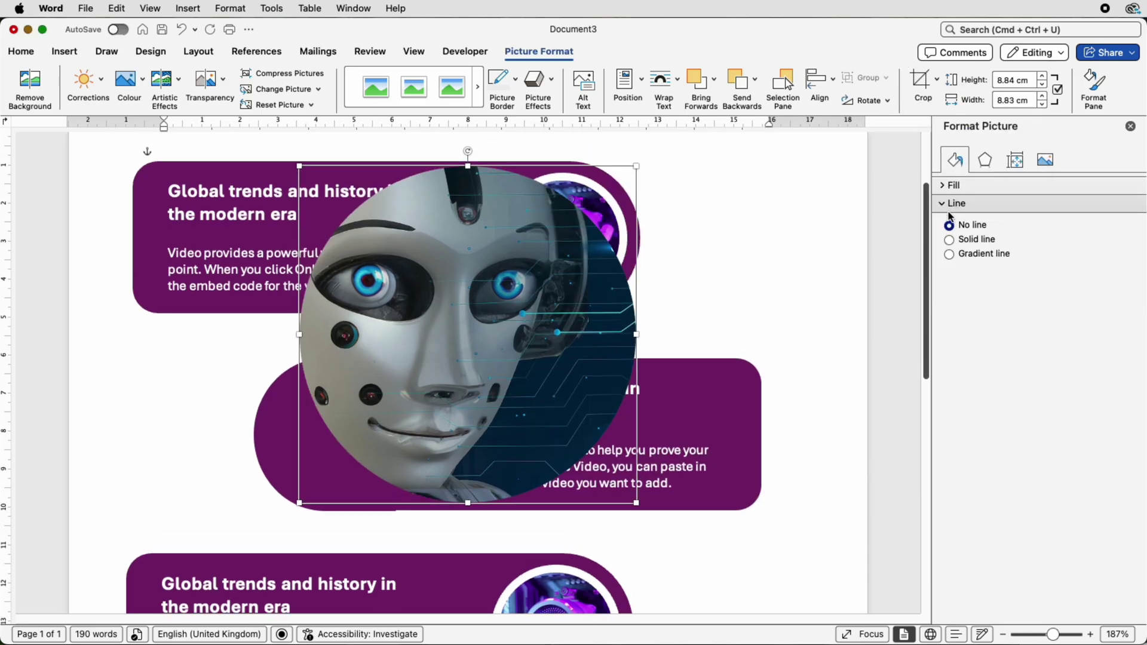
{"action": "left_click", "coordinate": [950, 241]}
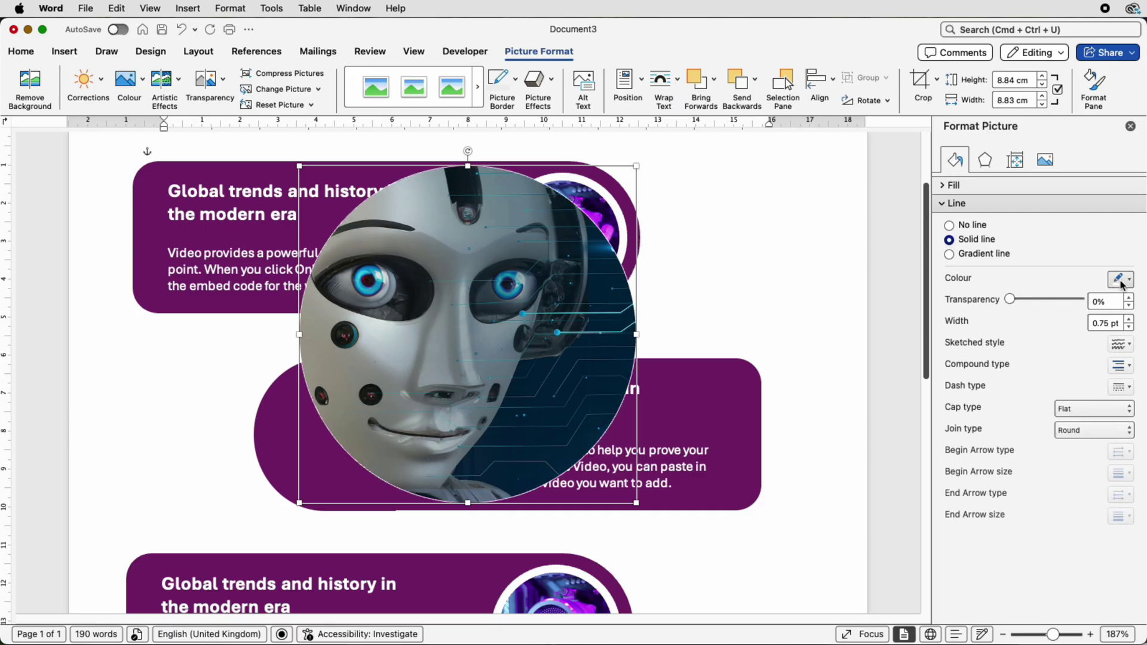
{"action": "left_click", "coordinate": [1120, 321]}
{"action": "type", "text": "6"}
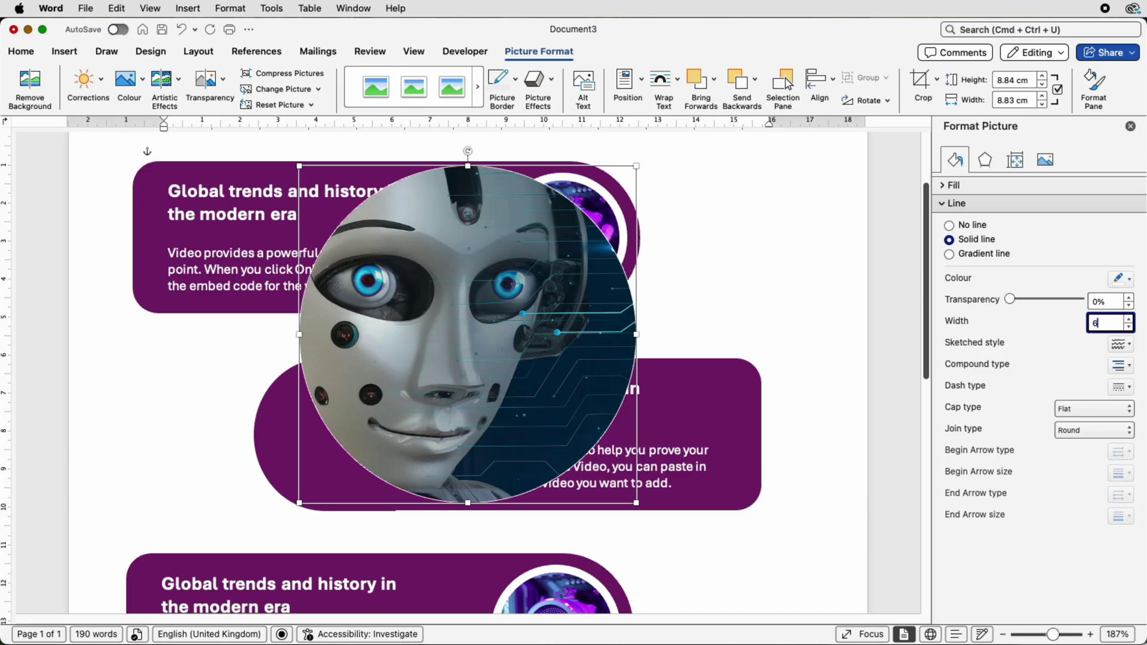
{"action": "key", "text": "Return"}
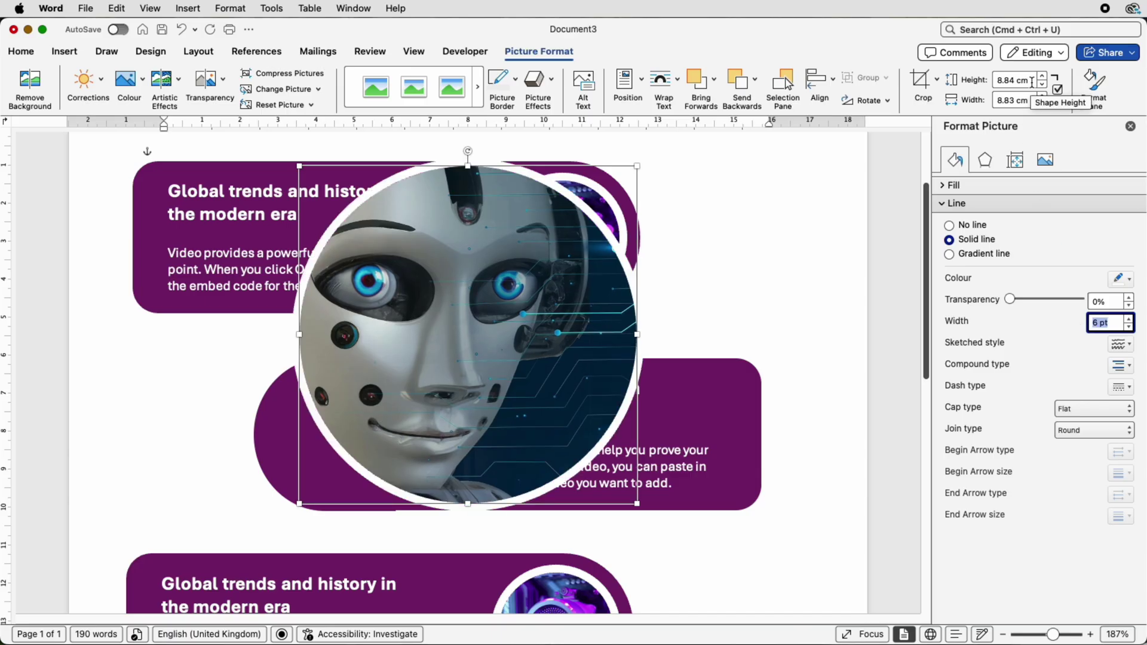
Resize the robot photo to 3 cm height and 3 cm width.
{"action": "left_click_drag", "start_coordinate": [1029, 82], "coordinate": [992, 82]}
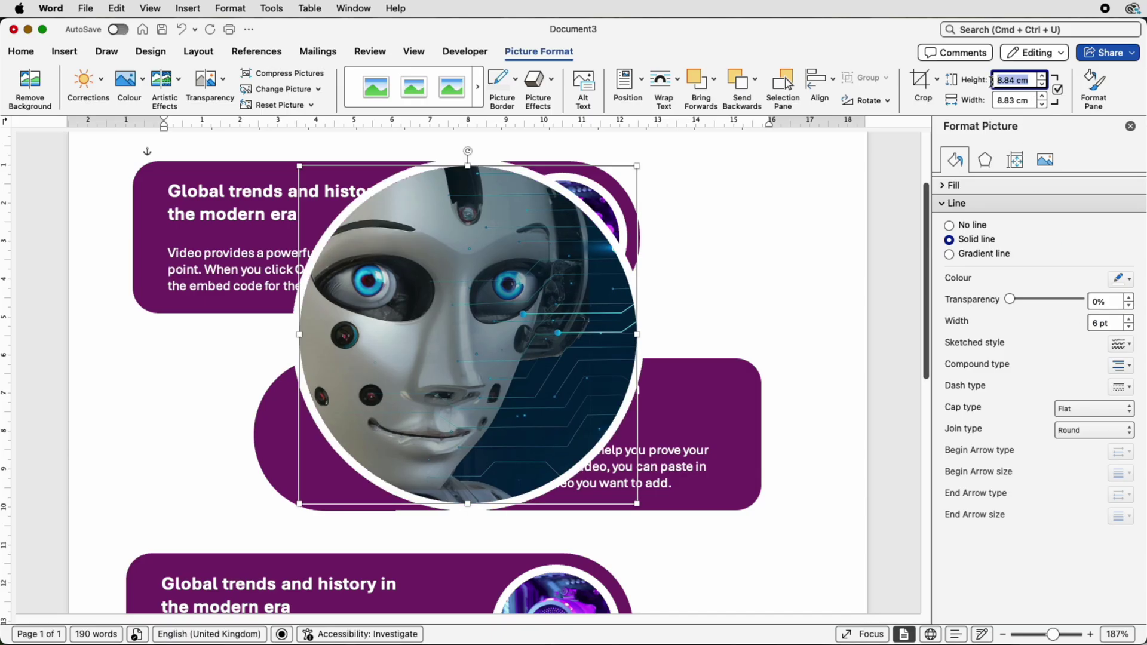
{"action": "left_click", "coordinate": [1058, 91]}
{"action": "type", "text": "3"}
{"action": "key", "text": "Tab"}
{"action": "type", "text": "3"}
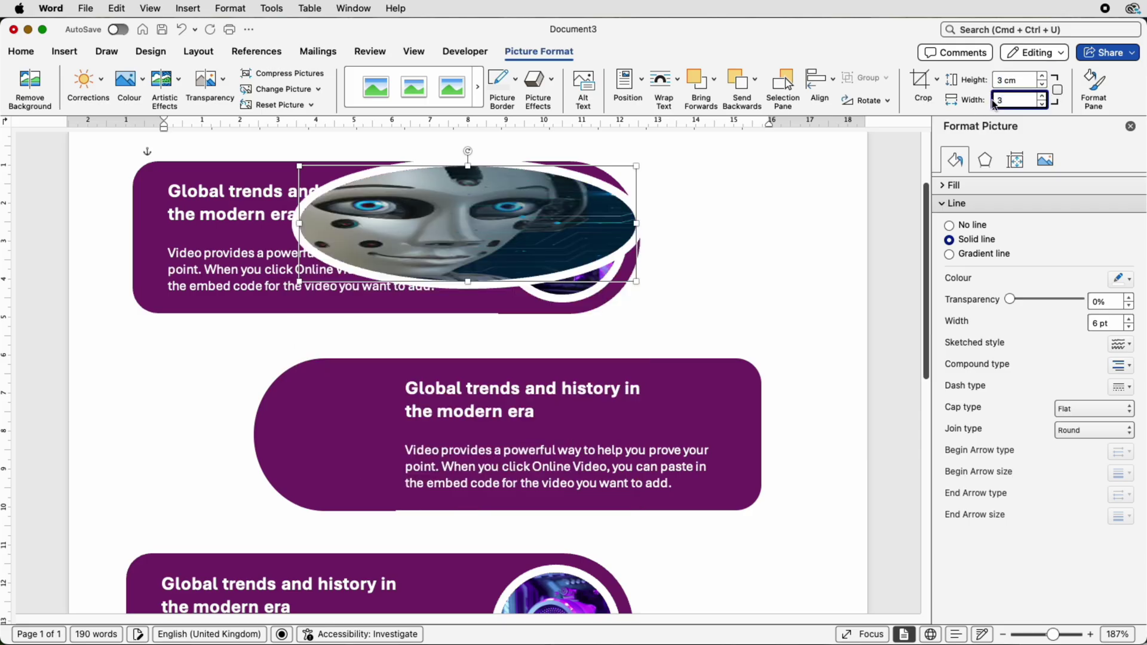
{"action": "key", "text": "Return"}
{"action": "left_click", "coordinate": [1058, 90]}
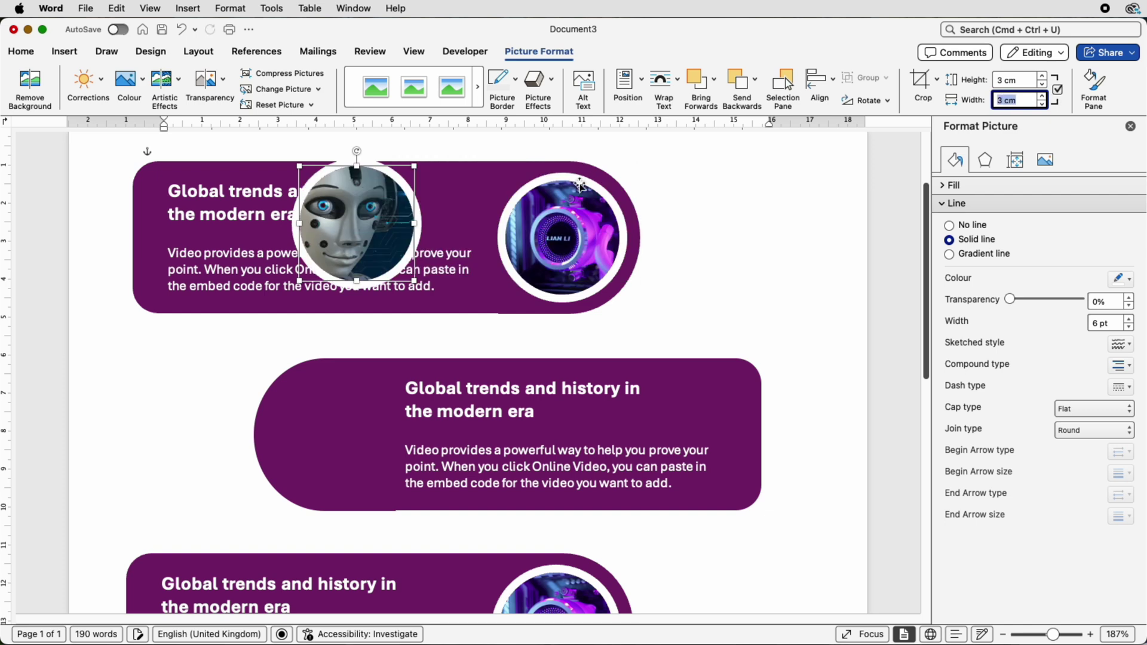
Move the robot photo into the second banner's left circle and select it with the card.
{"action": "left_click_drag", "start_coordinate": [344, 247], "coordinate": [315, 458]}
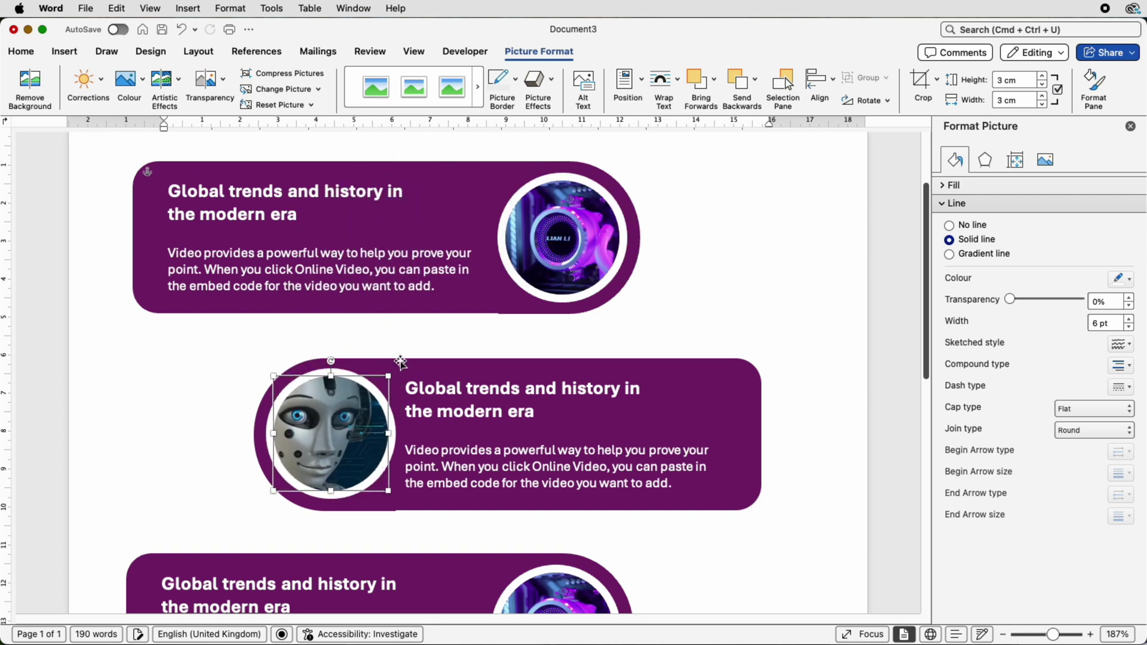
{"action": "left_click", "coordinate": [400, 362], "text": "shift"}
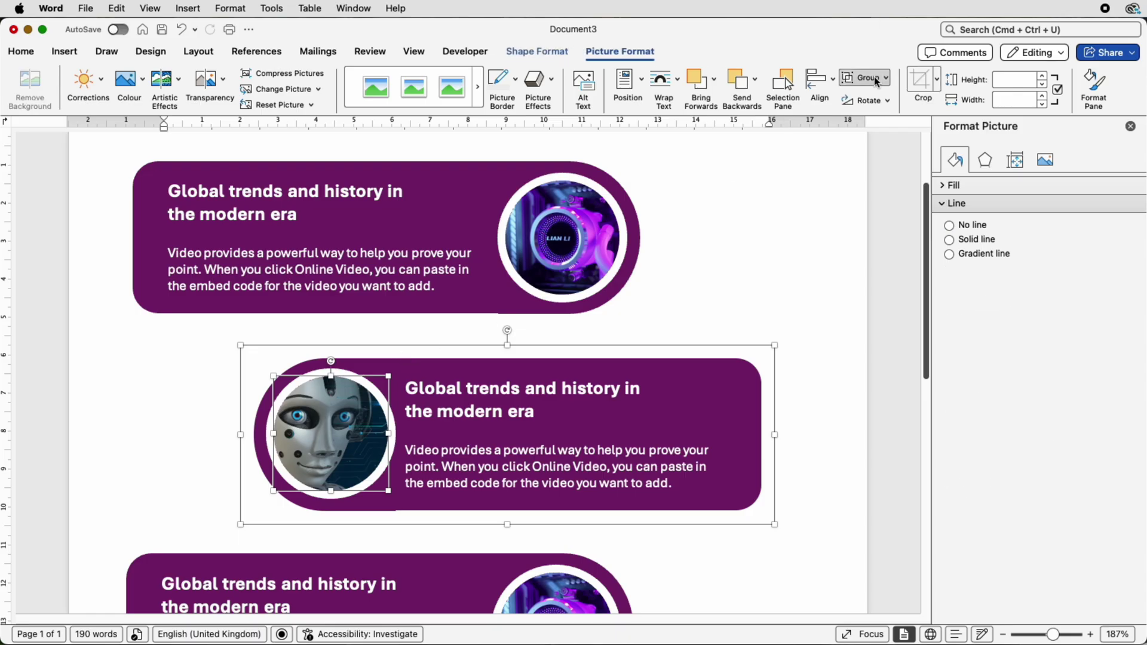
{"action": "left_click", "coordinate": [823, 87]}
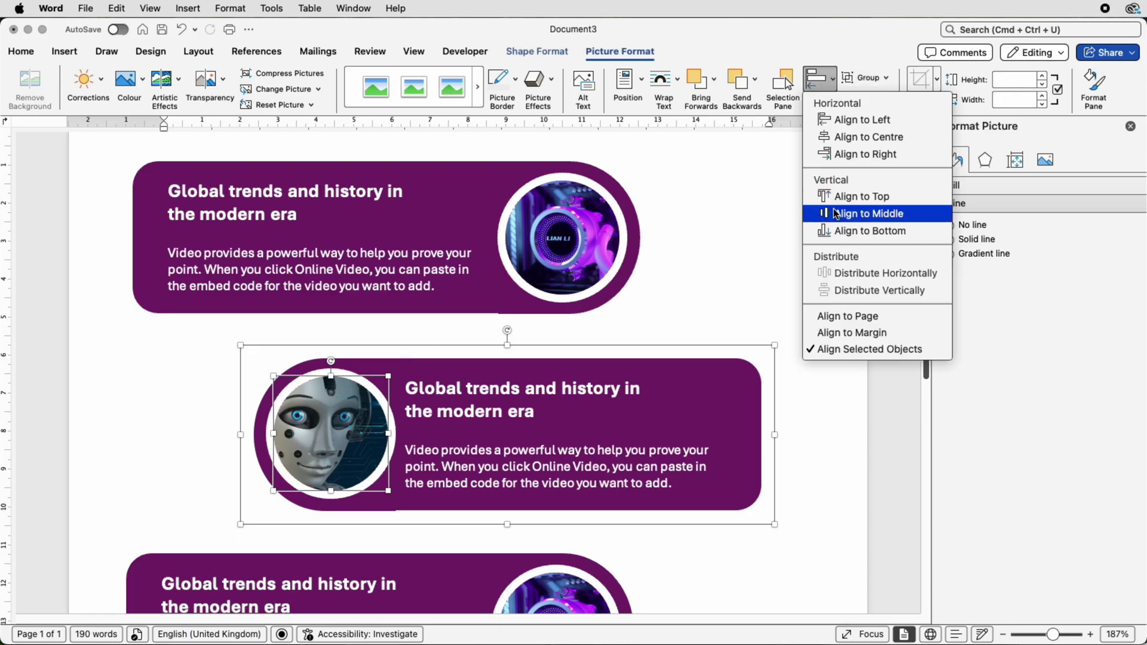